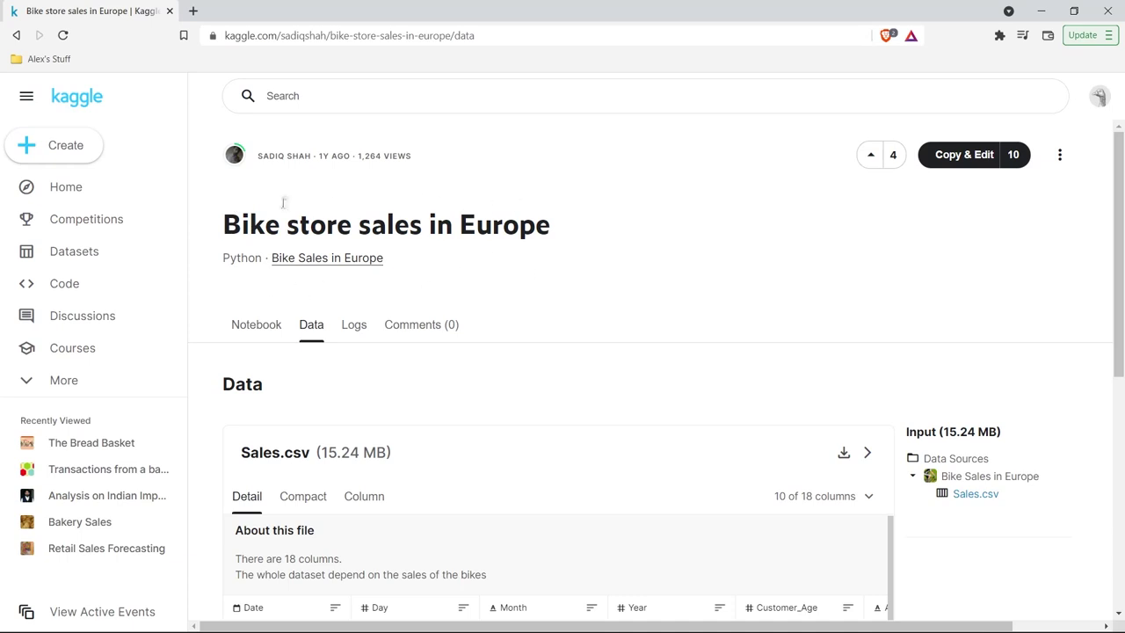
# - Download the Sales.csv dataset from the bike store sales page into the Downloads folder
pyautogui.scroll(-2, 589, 270)
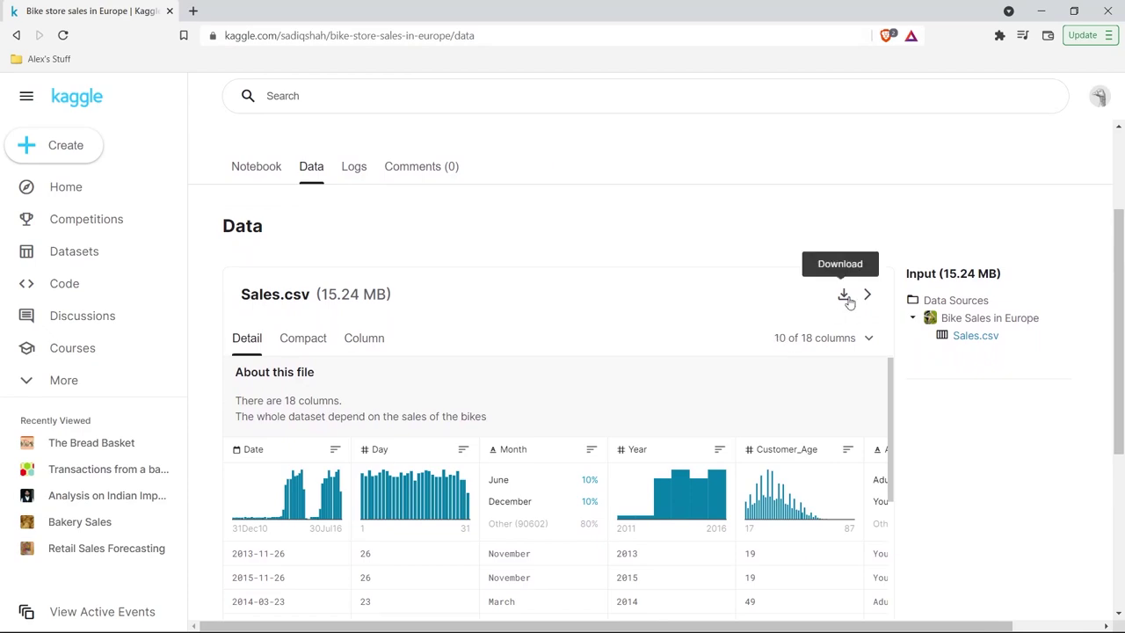
pyautogui.click(847, 298)
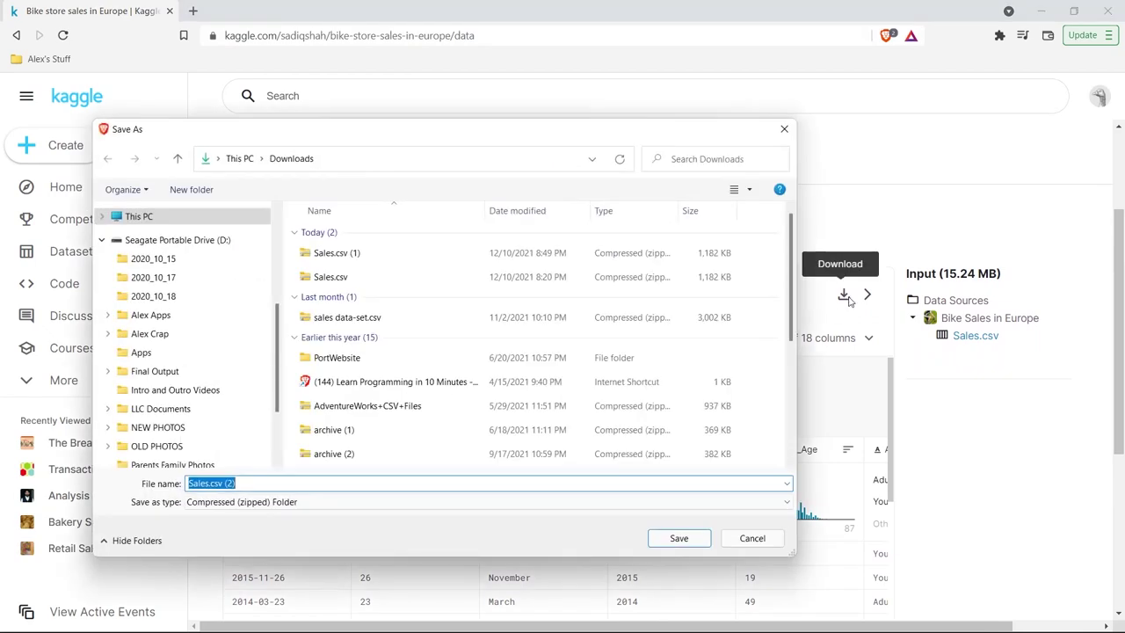
pyautogui.click(706, 535)
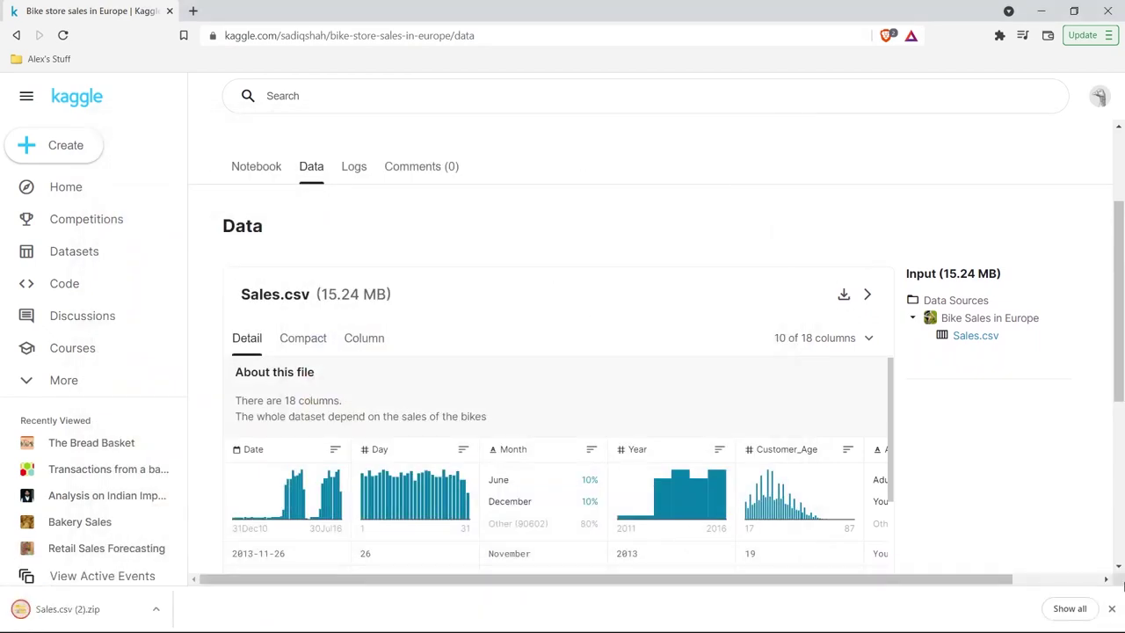
pyautogui.click(1113, 610)
# - Open the Sales file from the Sales.csv archive in Downloads in Excel, maximize its window and dismiss the data loss notice
pyautogui.moveTo(537, 626)
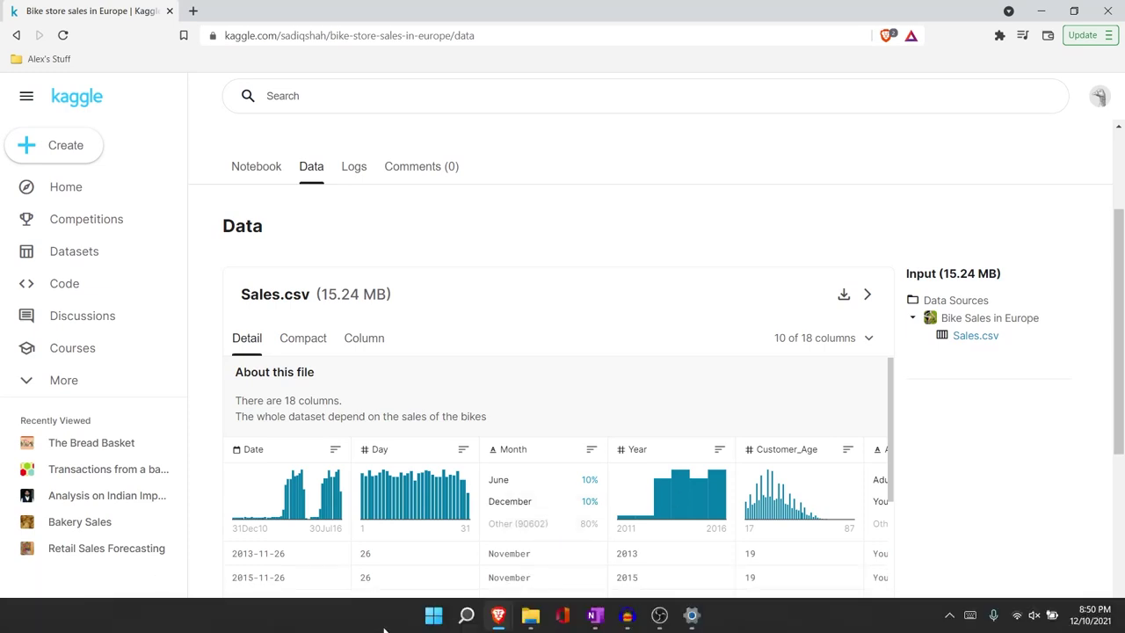
pyautogui.click(490, 567)
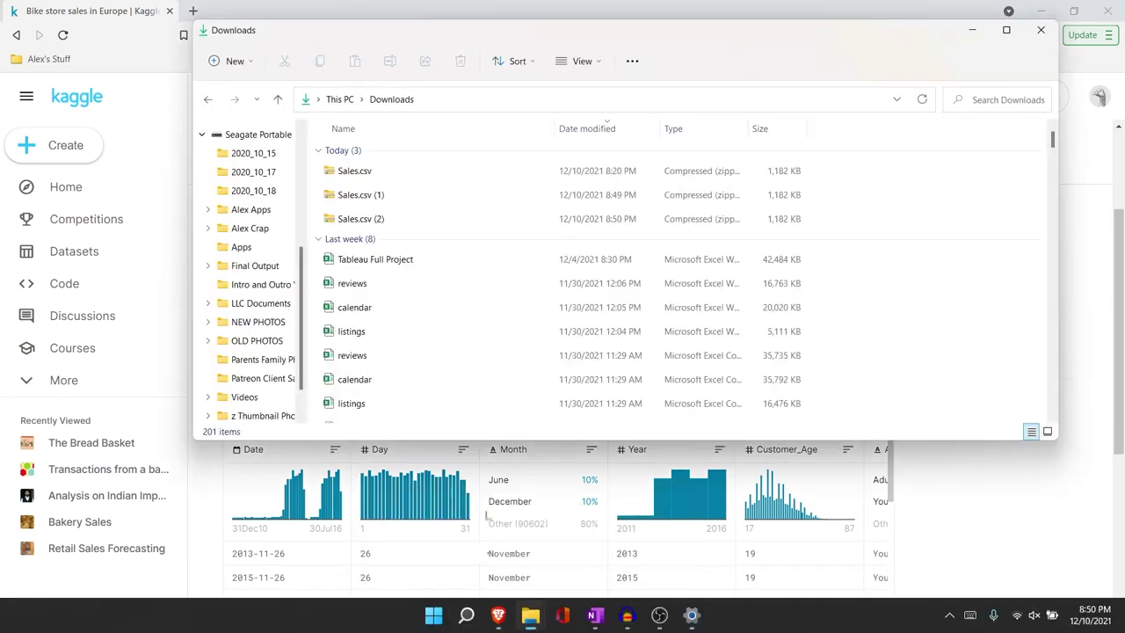
pyautogui.doubleClick(470, 170)
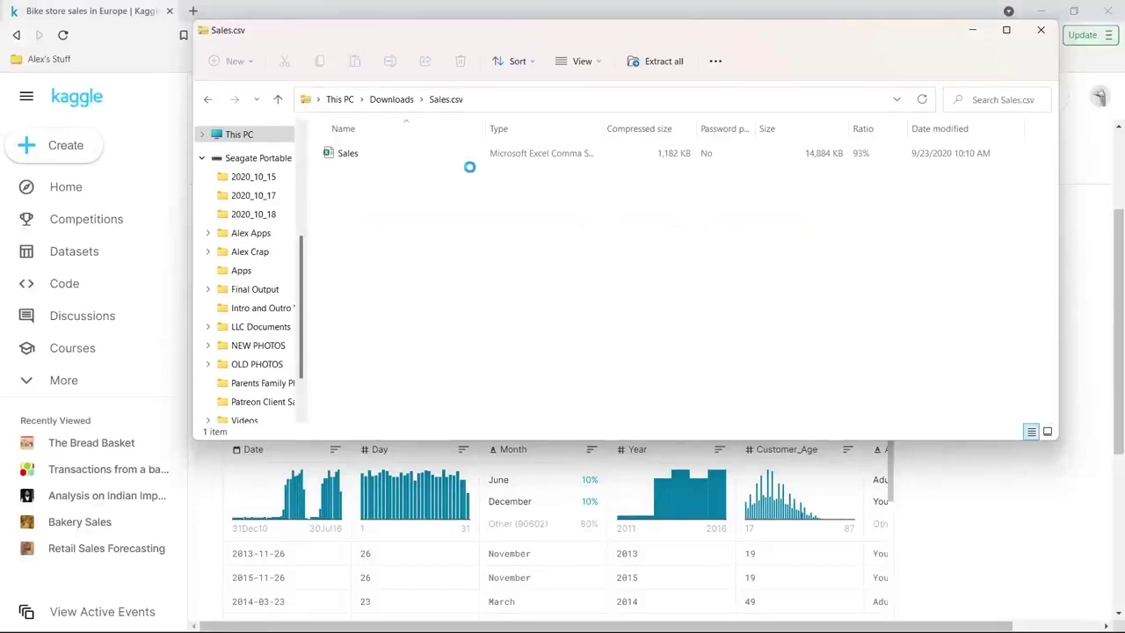
pyautogui.doubleClick(454, 158)
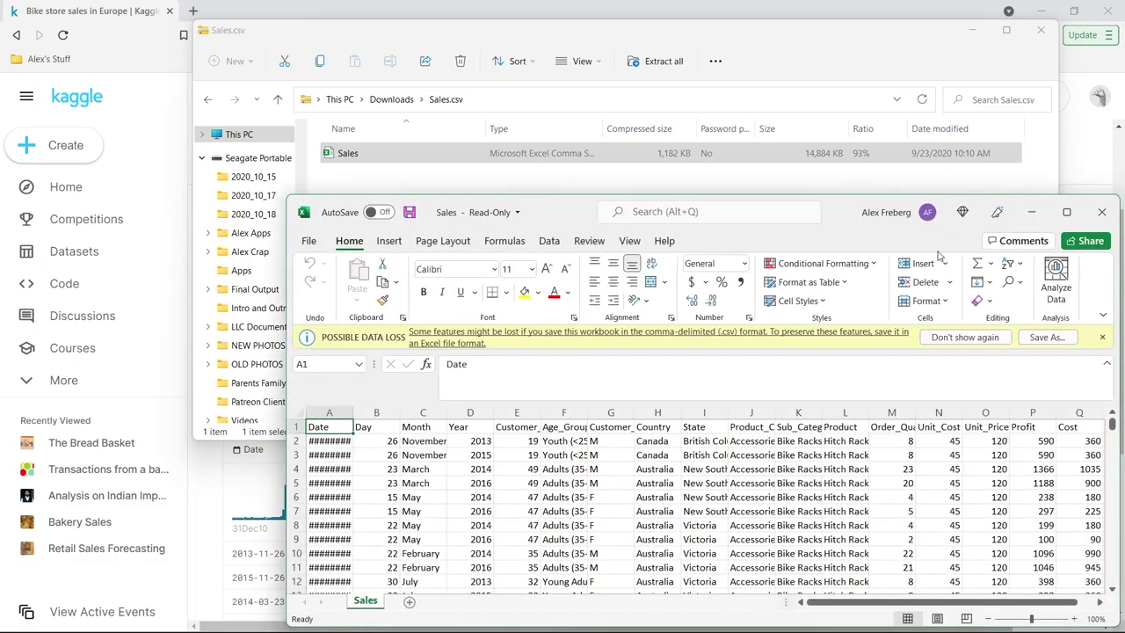
pyautogui.click(1067, 212)
pyautogui.click(1108, 142)
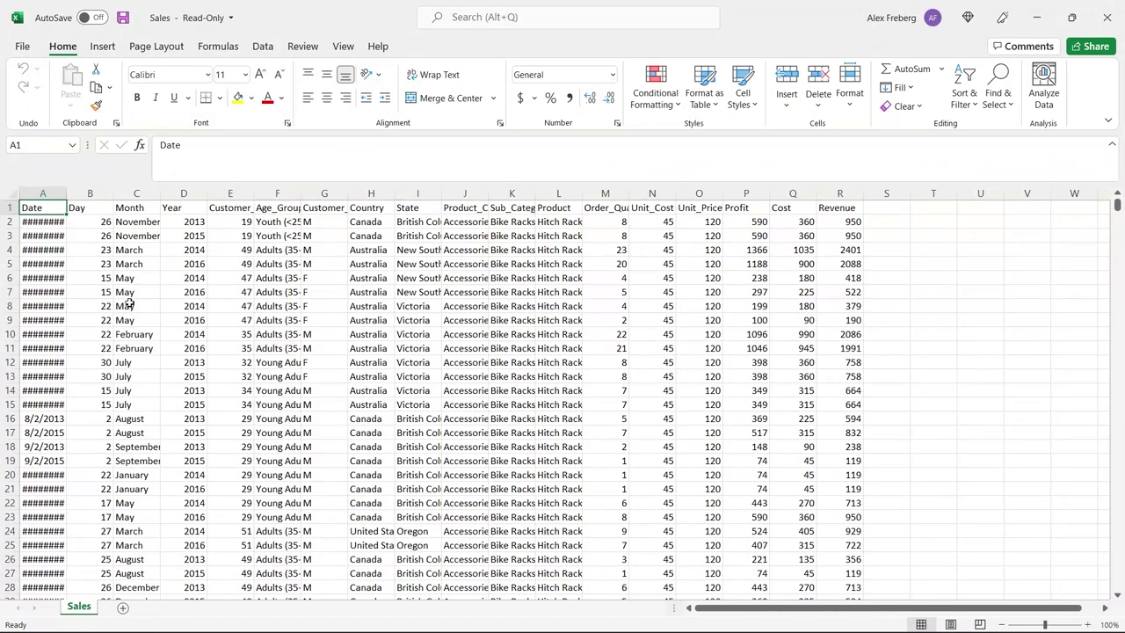
# - Widen all columns of the Sales sheet evenly, enough to display the full dates
pyautogui.click(13, 193)
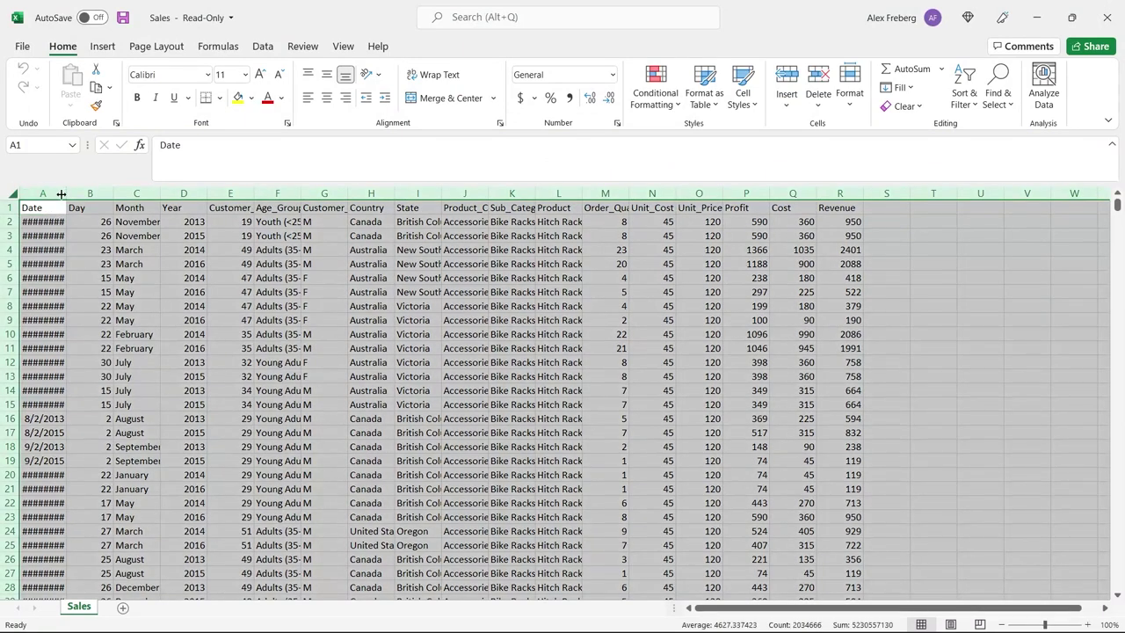
pyautogui.doubleClick(61, 193)
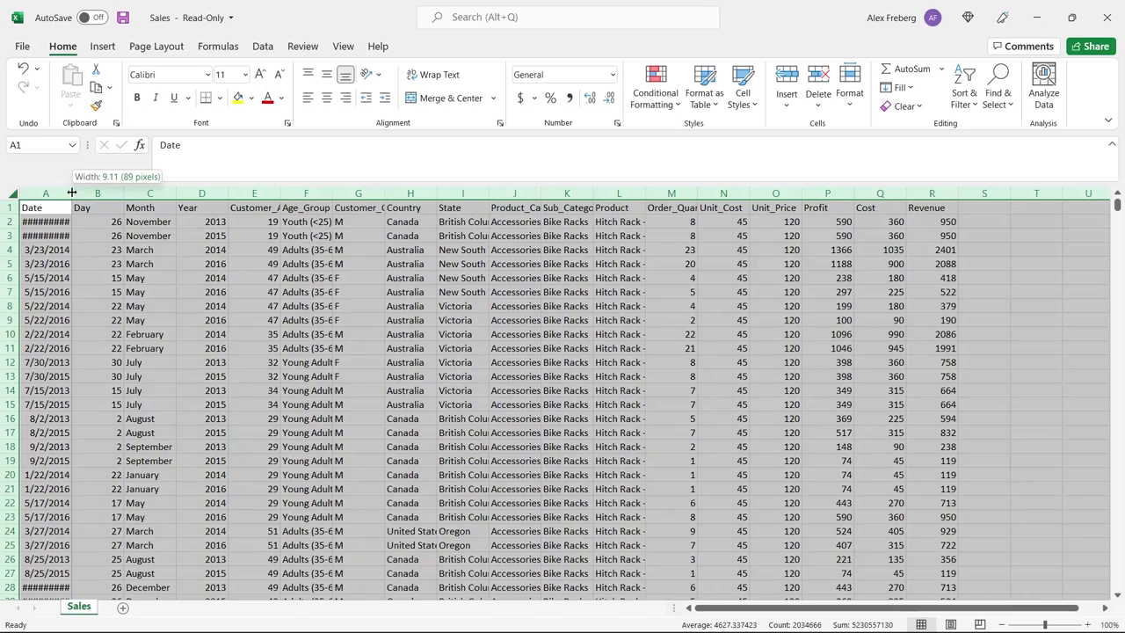
pyautogui.click(115, 249)
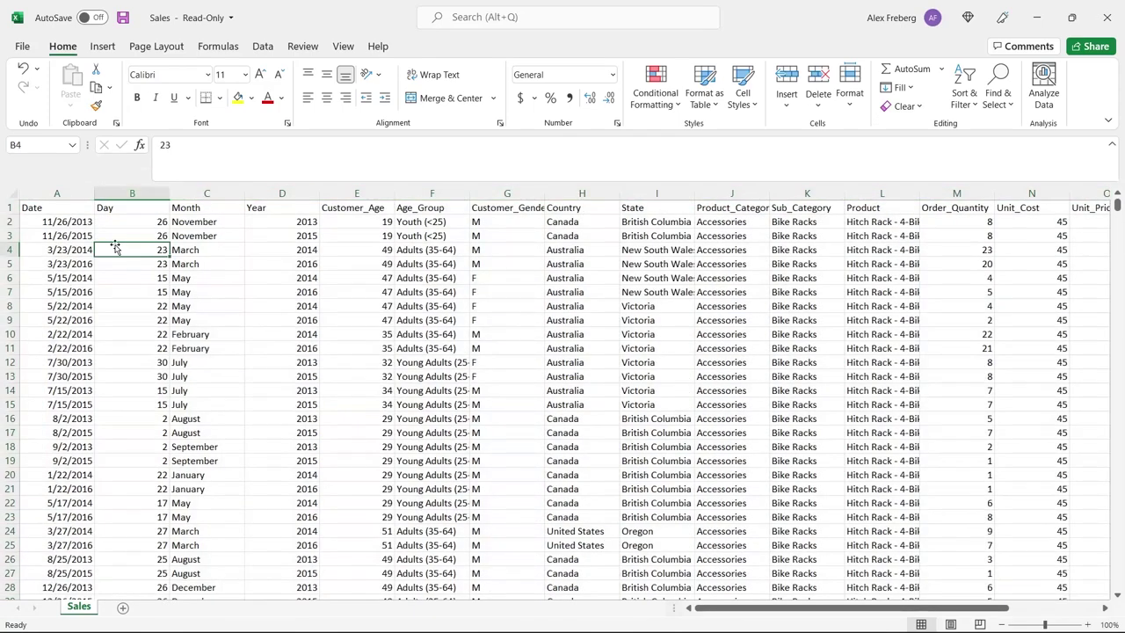
# - Examine the column headers of the sales data from Date through the product, order quantity, cost, price, profit and revenue fields
pyautogui.click(60, 207)
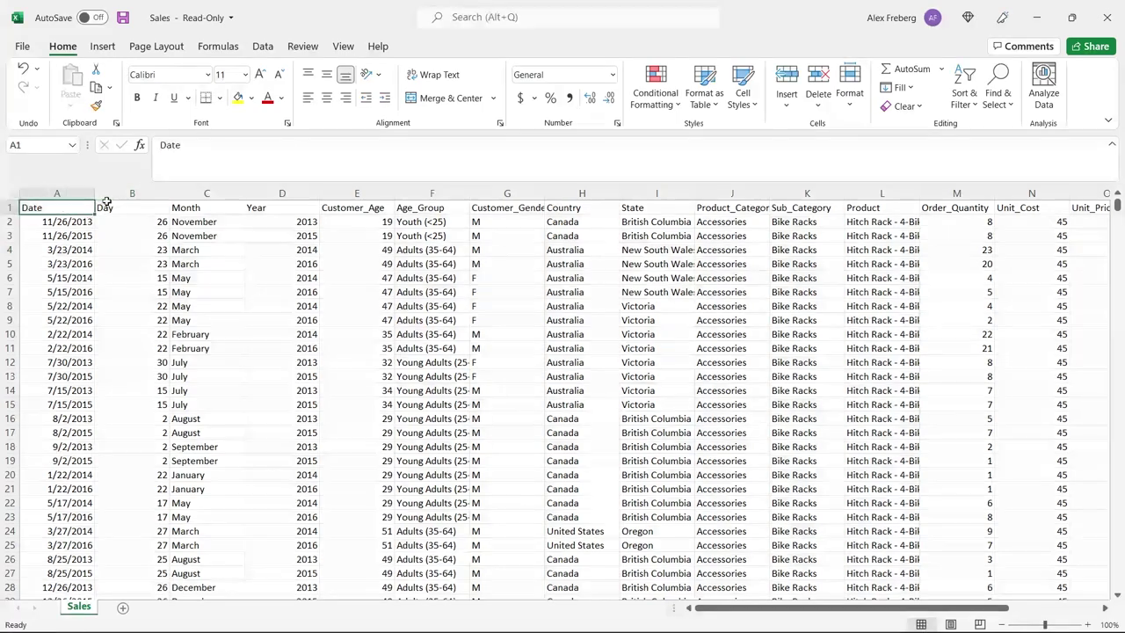
pyautogui.hscroll(3, 296, 267)
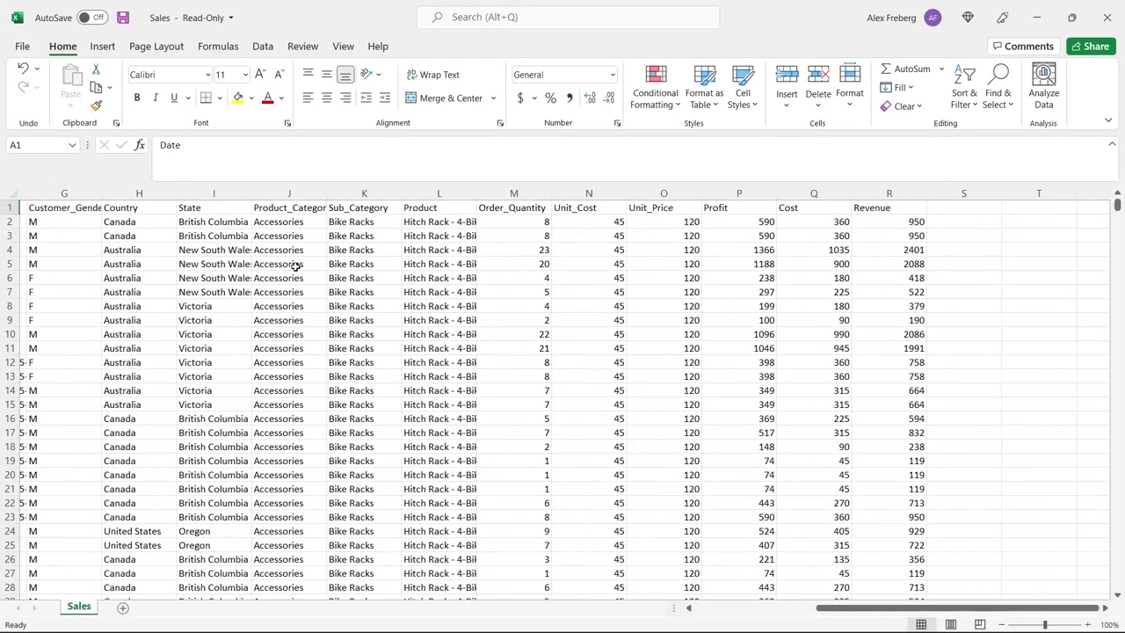
pyautogui.moveTo(943, 608); pyautogui.dragTo(902, 616)
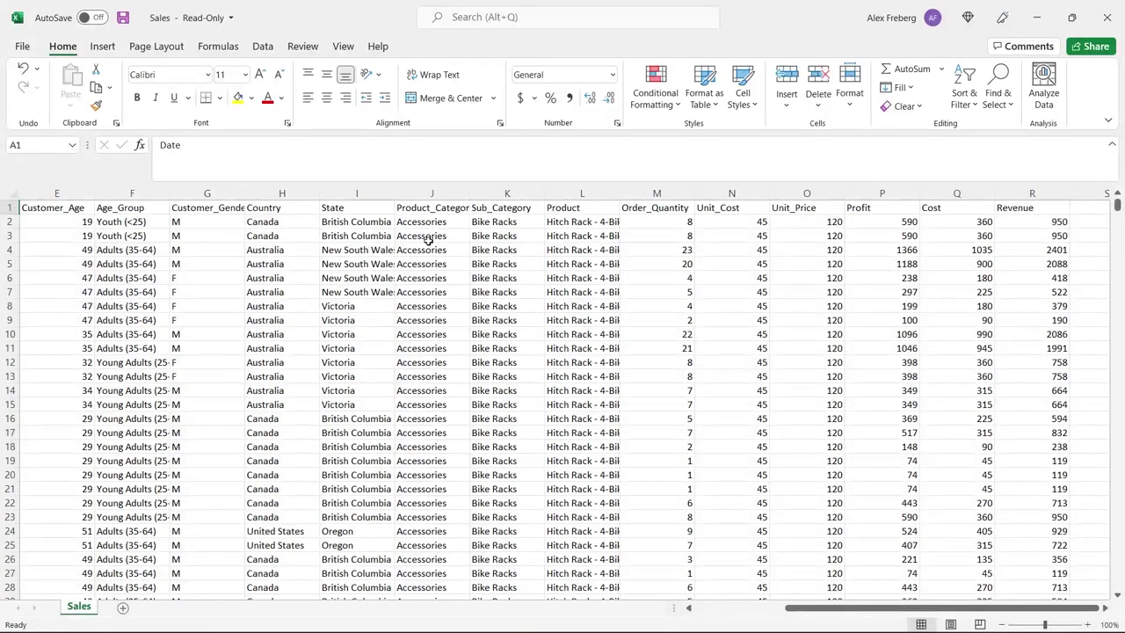
pyautogui.click(435, 209)
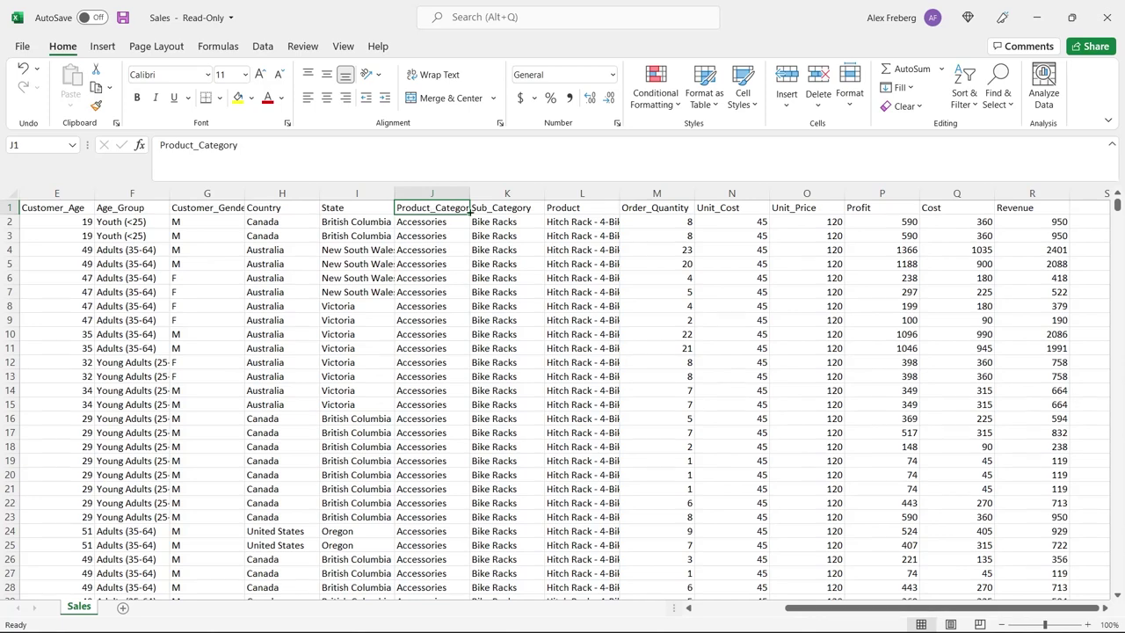
pyautogui.click(511, 211)
pyautogui.click(579, 209)
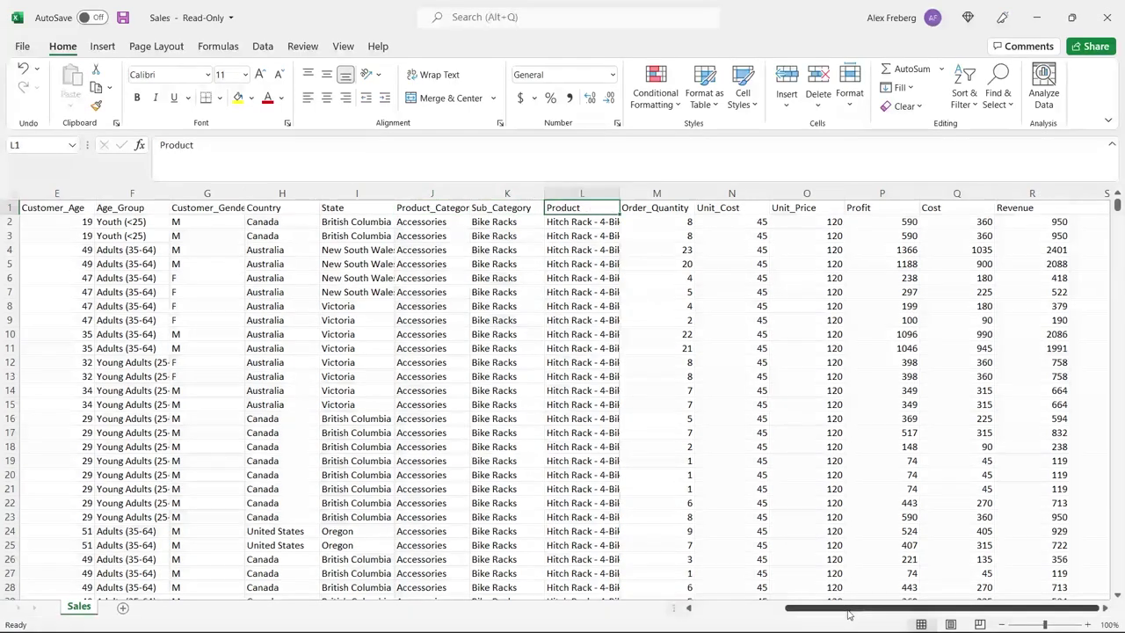
pyautogui.click(677, 210)
pyautogui.click(748, 210)
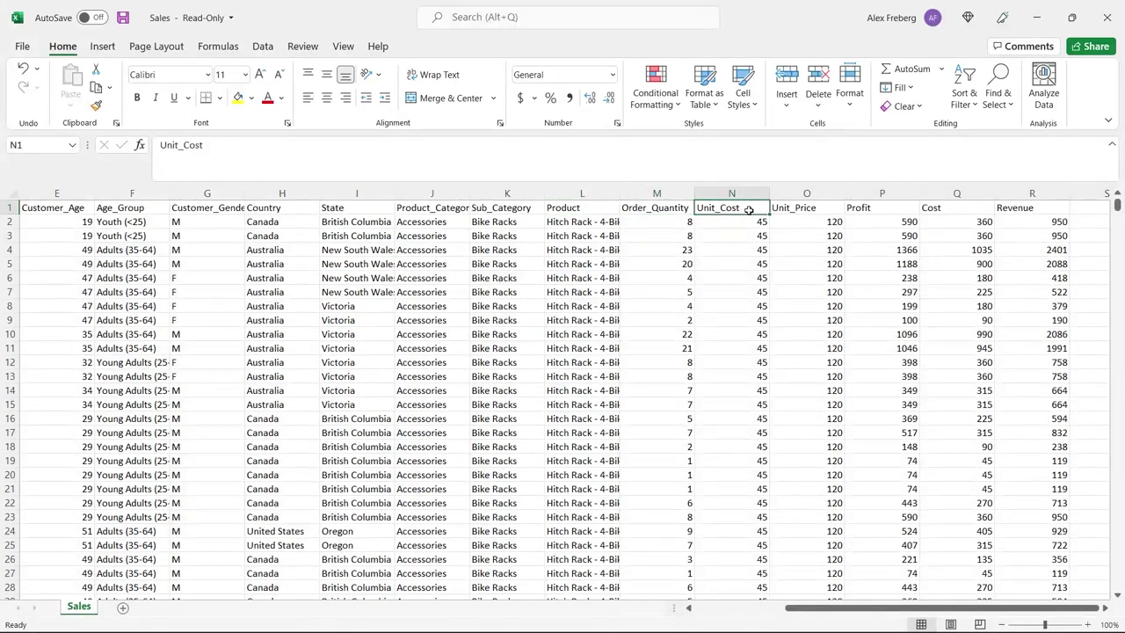
pyautogui.click(799, 208)
pyautogui.click(876, 208)
pyautogui.click(956, 209)
pyautogui.click(1037, 211)
pyautogui.click(683, 331)
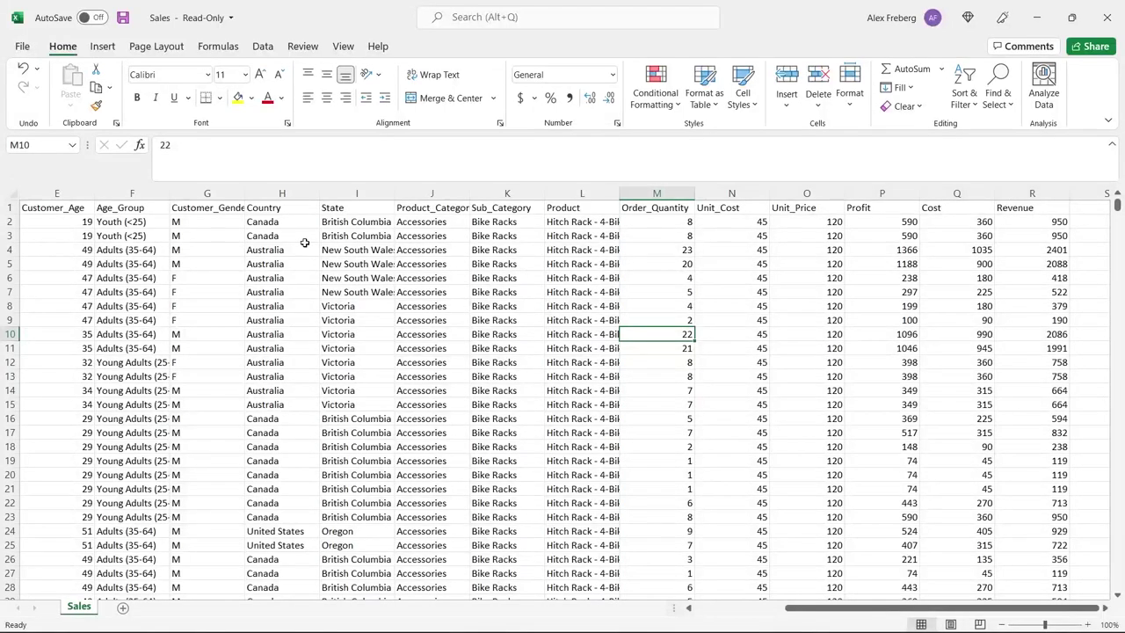
# - Browse the recommended PivotTables, preview Sum of Cost by State (+), and close the suggestions without creating a table
pyautogui.click(103, 48)
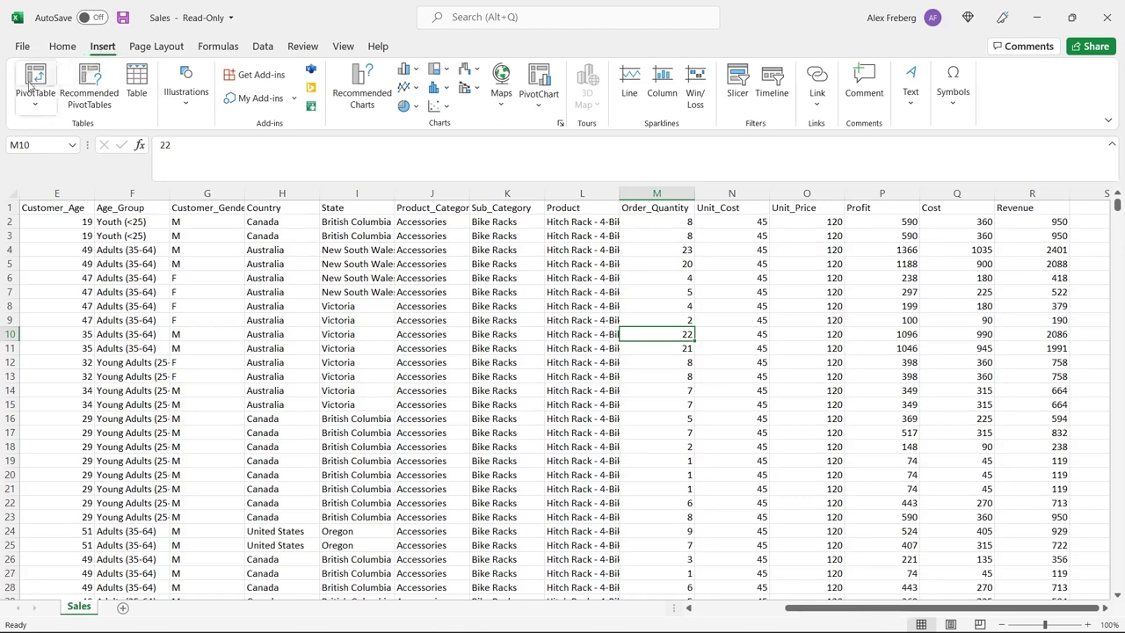
pyautogui.click(92, 86)
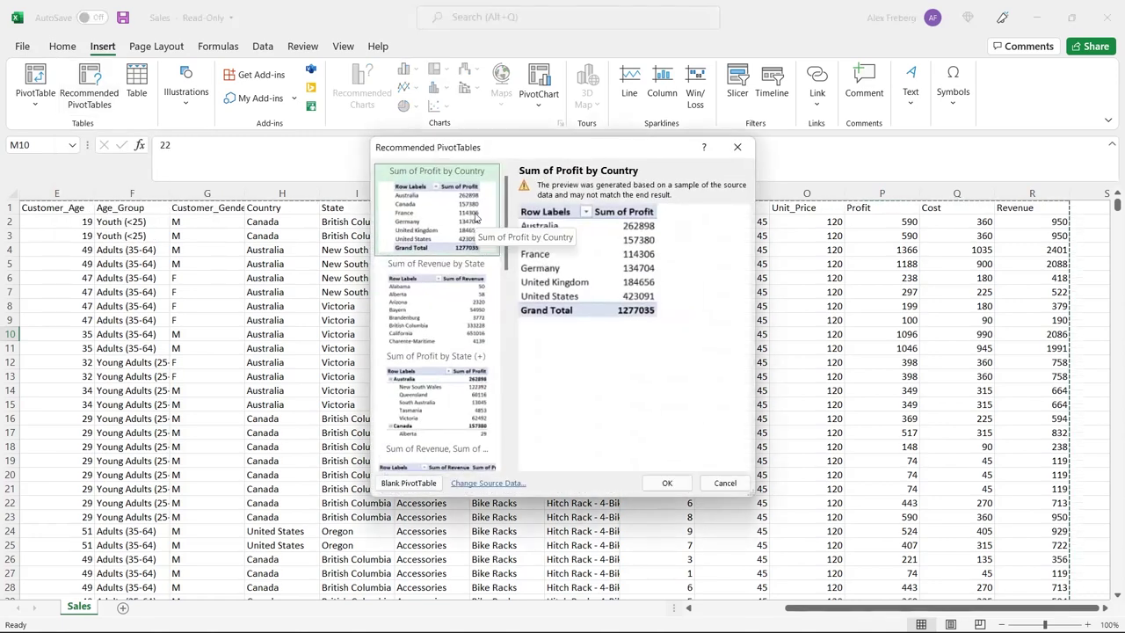
pyautogui.scroll(-3, 476, 217)
pyautogui.scroll(2, 507, 279)
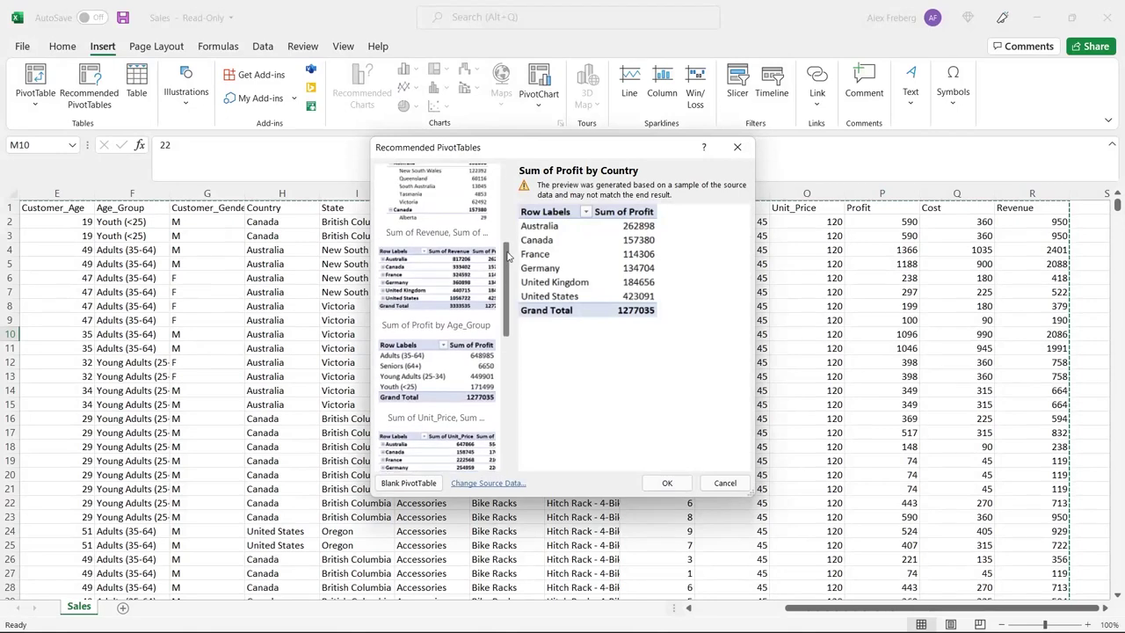
pyautogui.moveTo(508, 268); pyautogui.dragTo(505, 333)
pyautogui.click(456, 334)
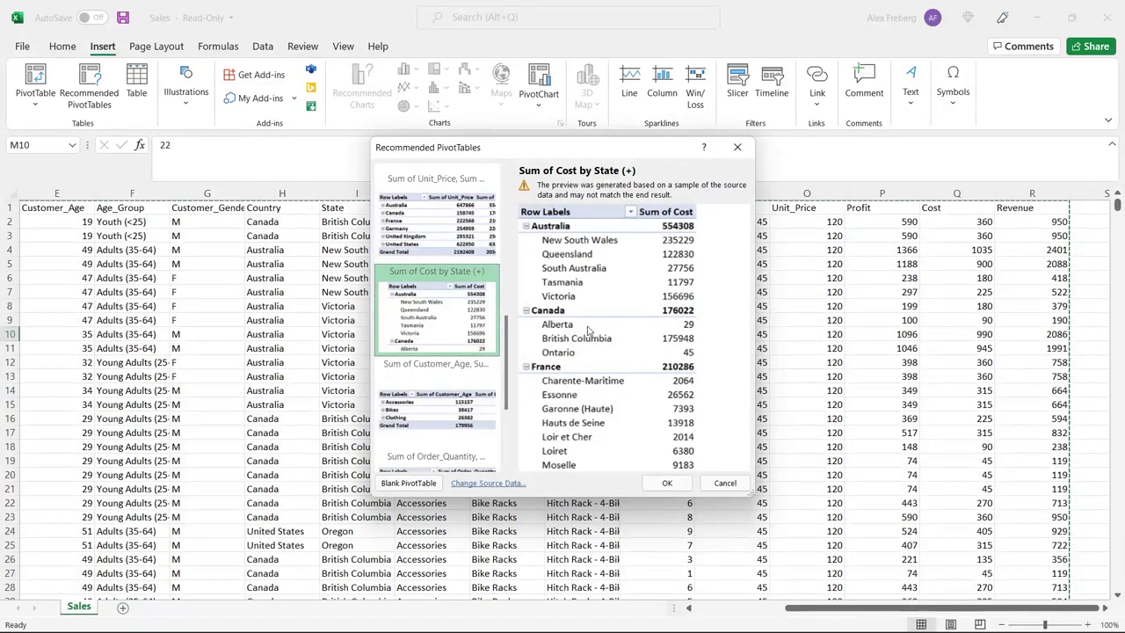
pyautogui.click(721, 481)
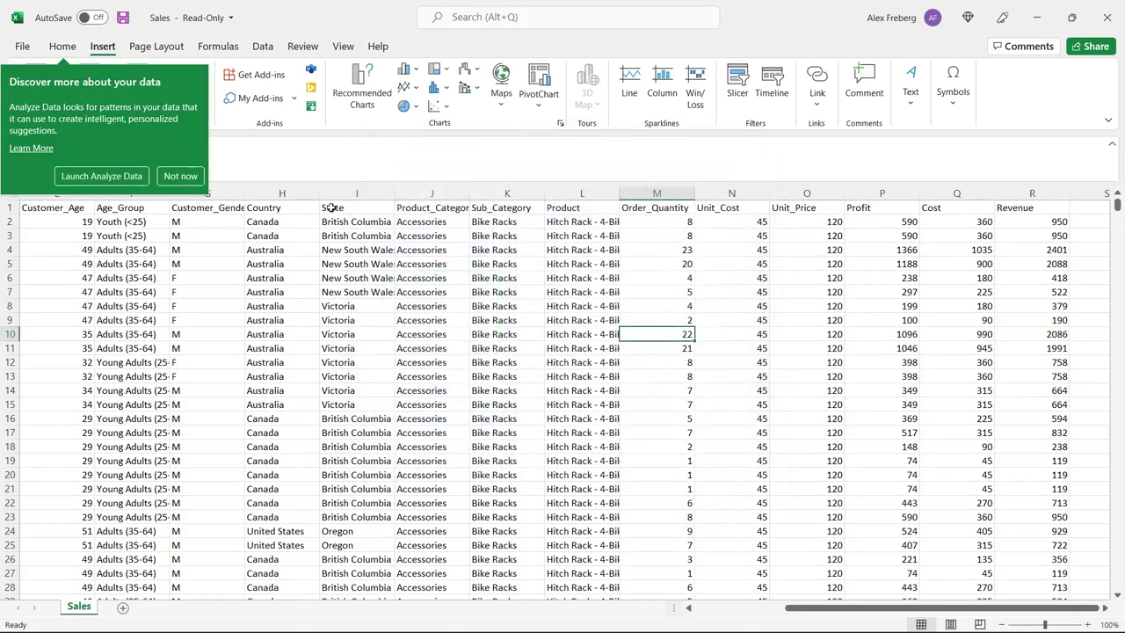
pyautogui.click(180, 175)
# - Create a blank PivotTable on a new worksheet, reselecting the source range Sales!$A$1:$R$113037
pyautogui.click(34, 79)
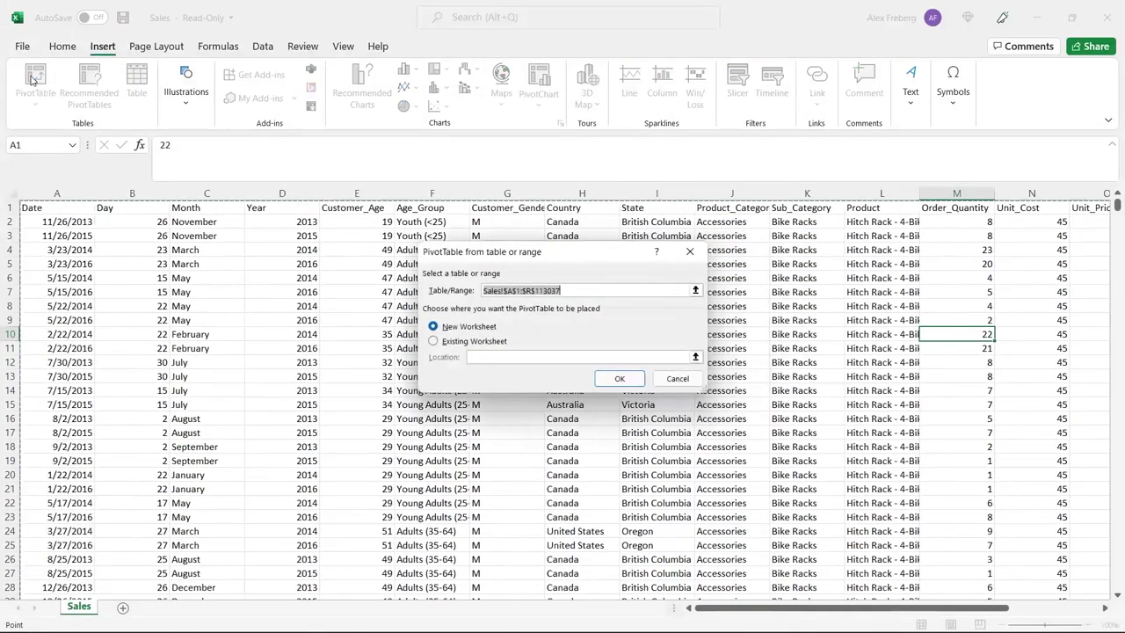
pyautogui.hscroll(1, 178, 237)
pyautogui.hscroll(5, 178, 237)
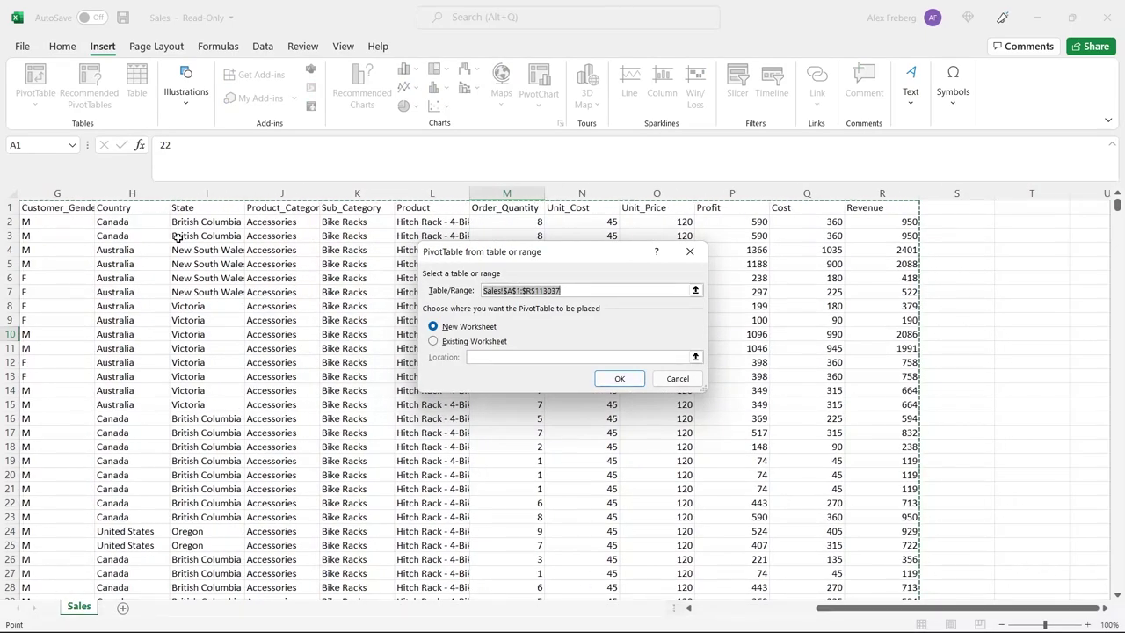
pyautogui.hscroll(-6, 178, 237)
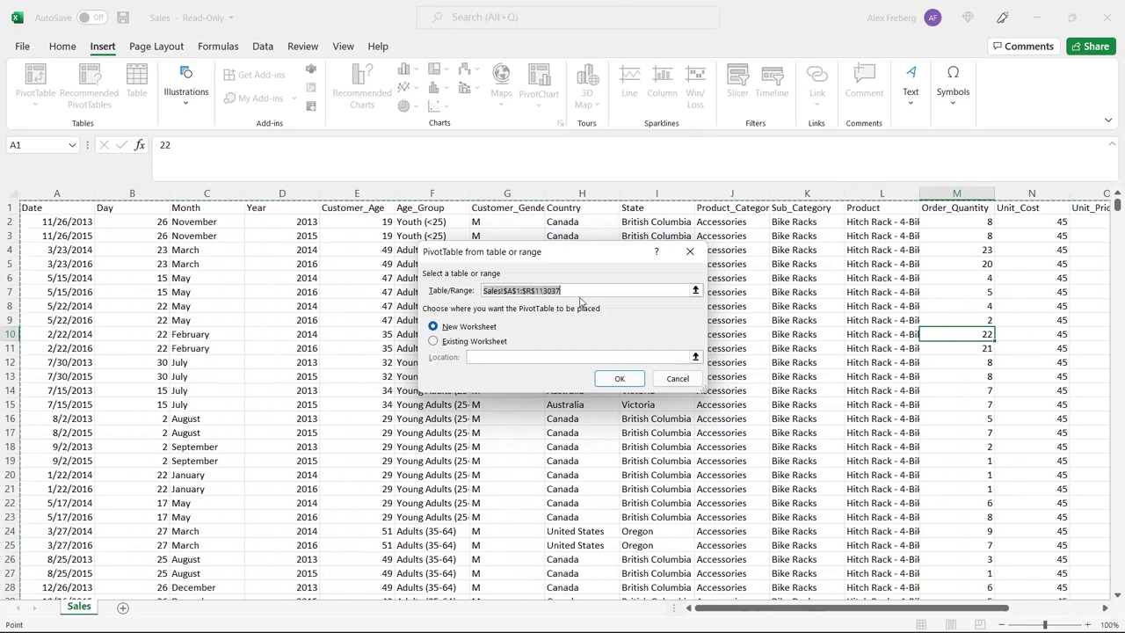
pyautogui.press('BackSpace')
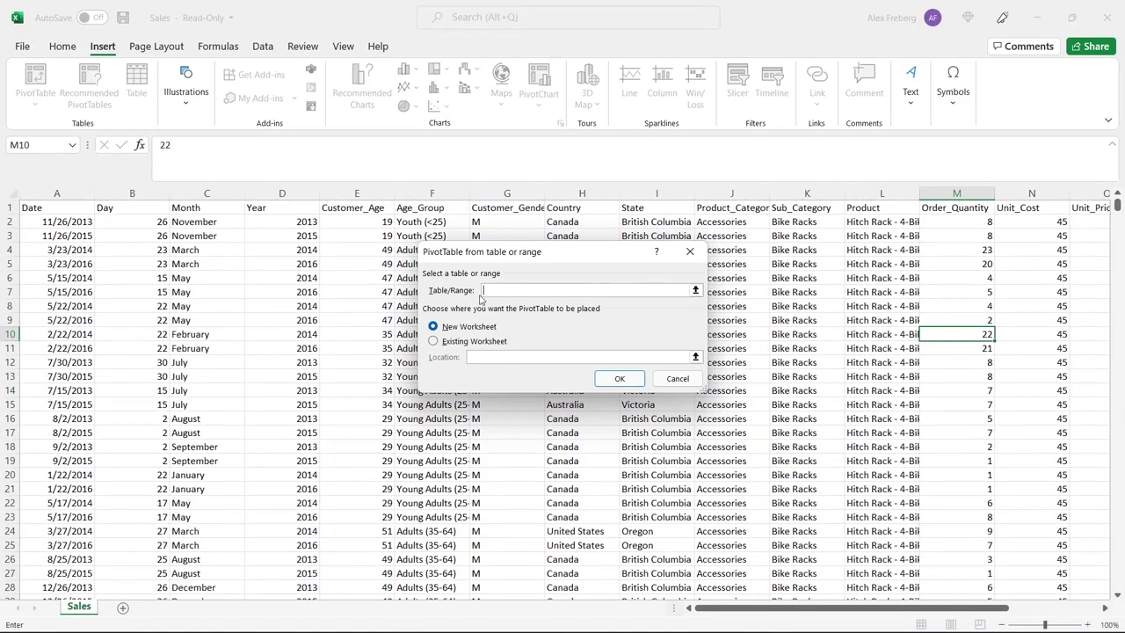
pyautogui.click(49, 208)
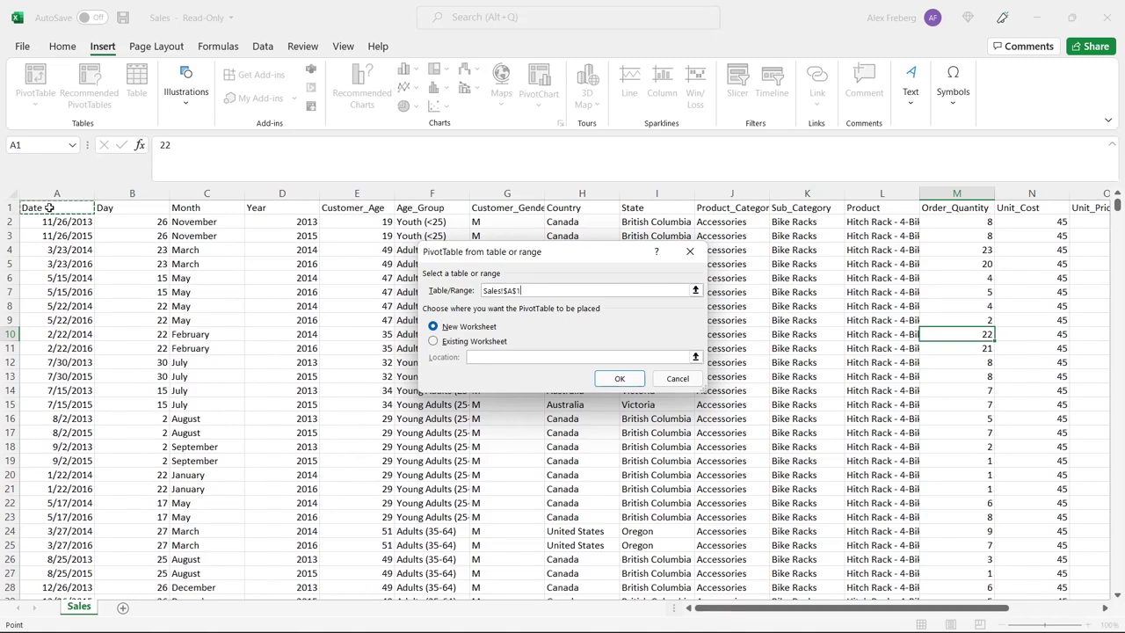
pyautogui.hotkey('ctrl', 'shift', 'Right')
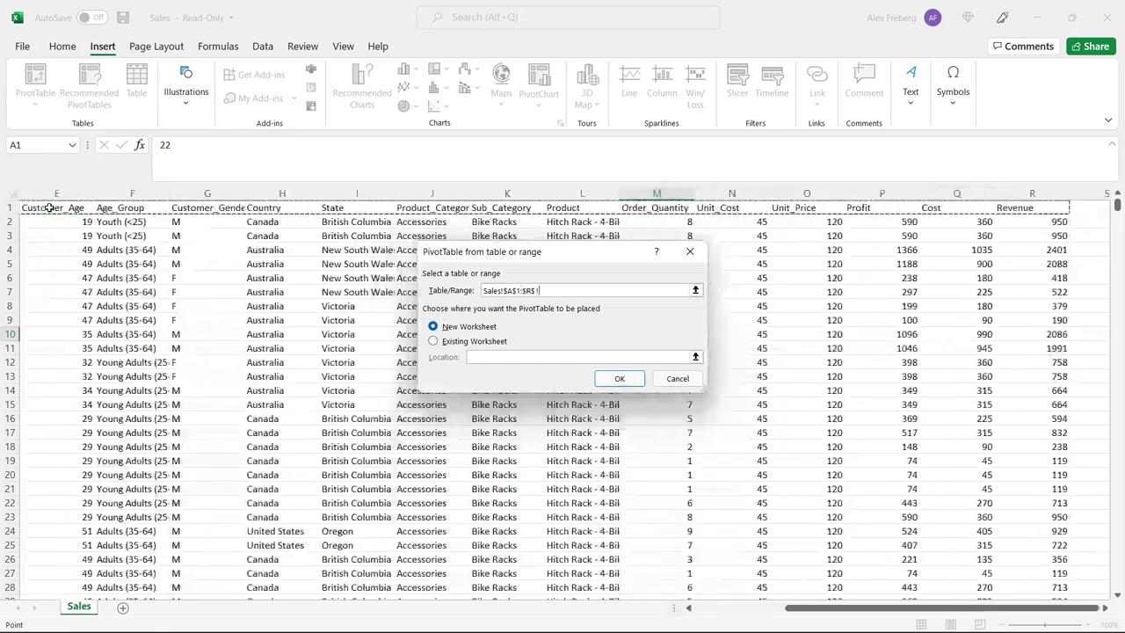
pyautogui.hotkey('ctrl', 'shift', 'Down')
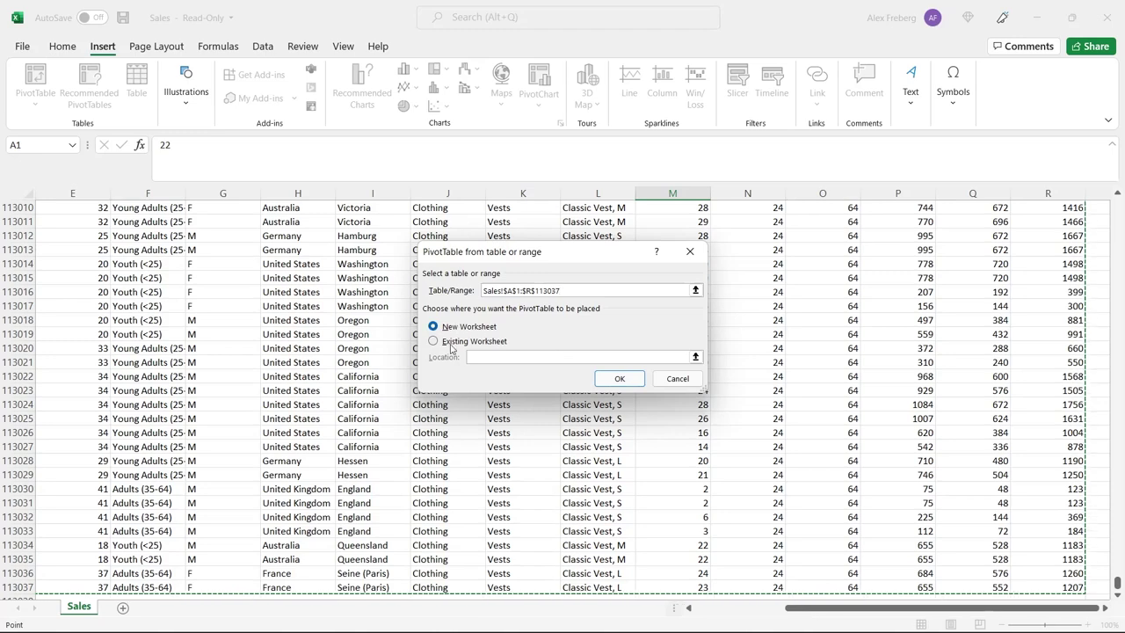
pyautogui.click(619, 378)
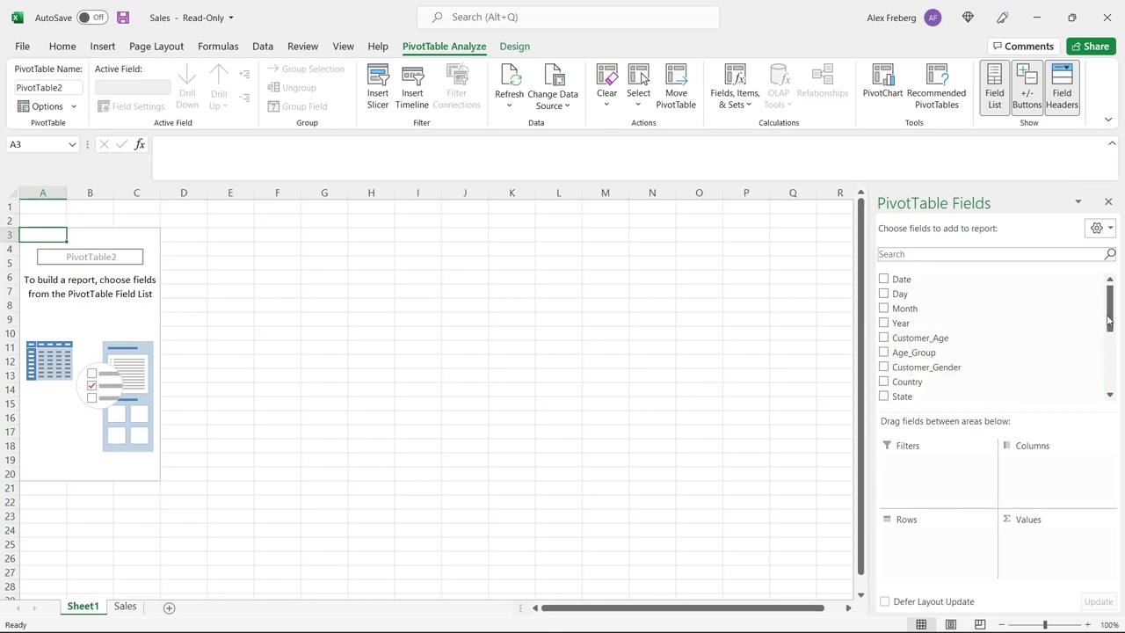
# - Review the fields available for the PivotTable, from Date down to Revenue
pyautogui.scroll(-5, 1109, 321)
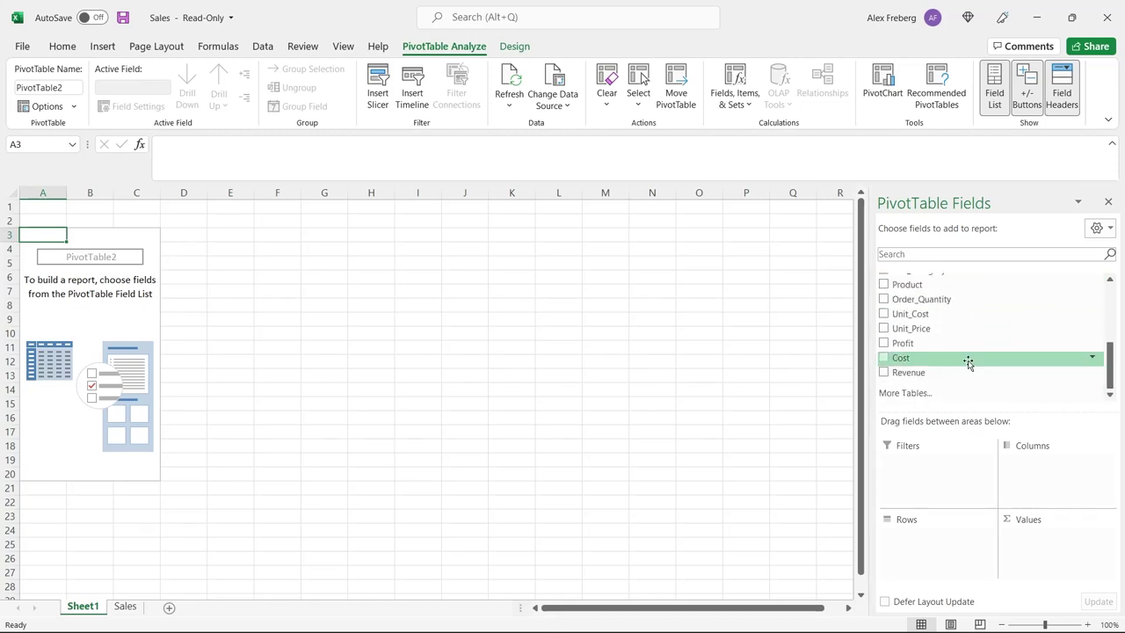
pyautogui.scroll(5, 1111, 371)
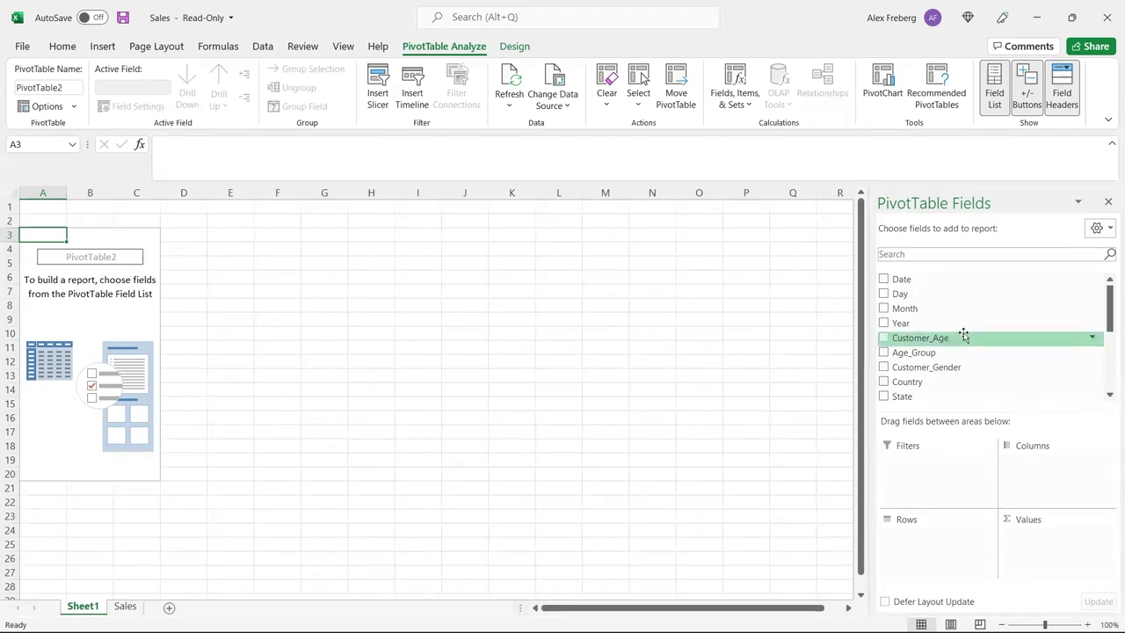
pyautogui.moveTo(1112, 312); pyautogui.dragTo(1115, 369)
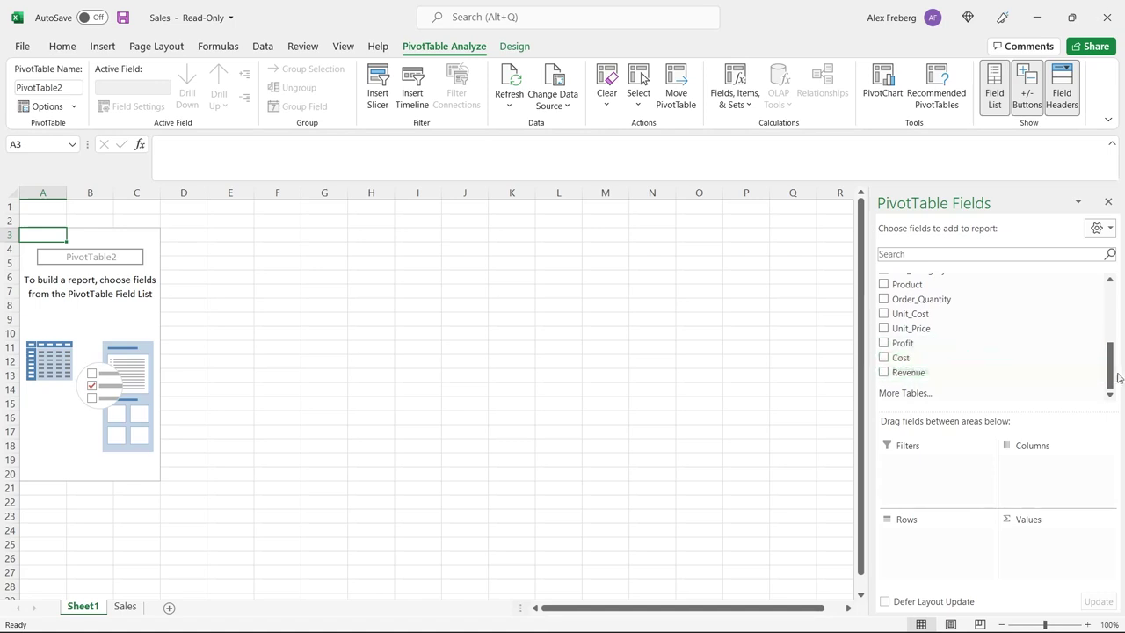
pyautogui.moveTo(1115, 374); pyautogui.dragTo(1113, 348)
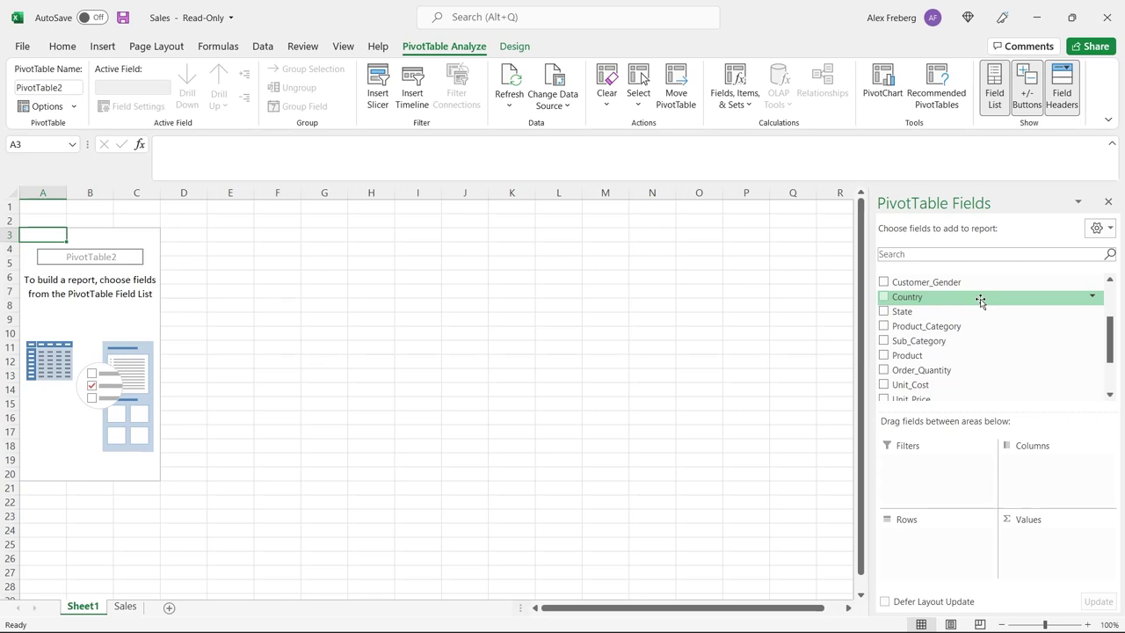
# - Add Country to the PivotTable rows and nest State beneath it
pyautogui.moveTo(981, 302); pyautogui.dragTo(941, 540)
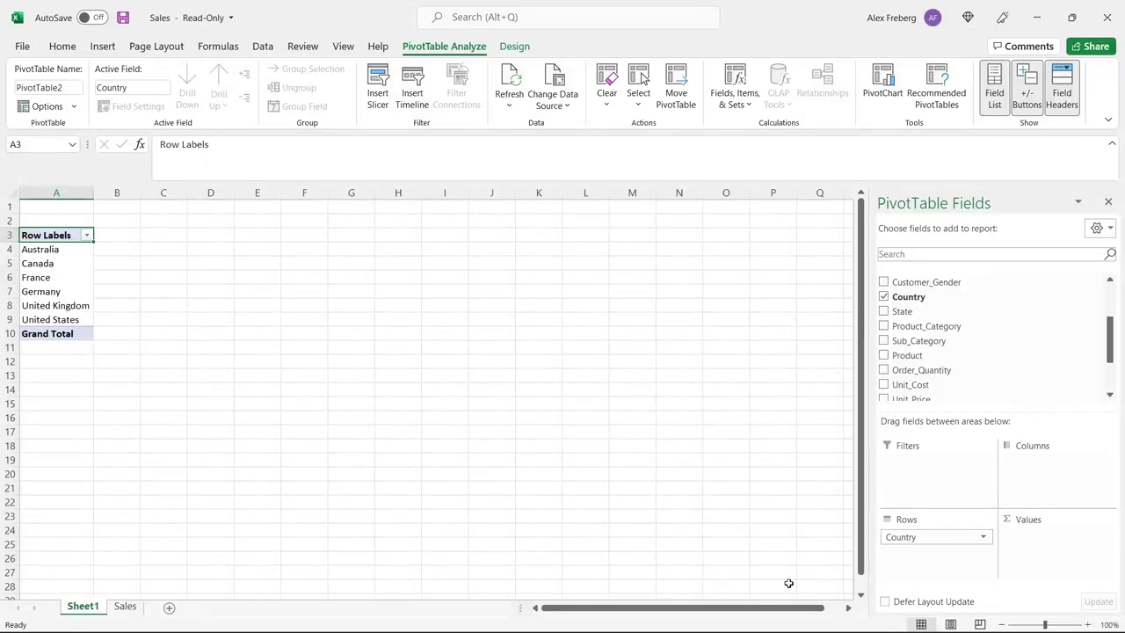
pyautogui.click(1087, 624)
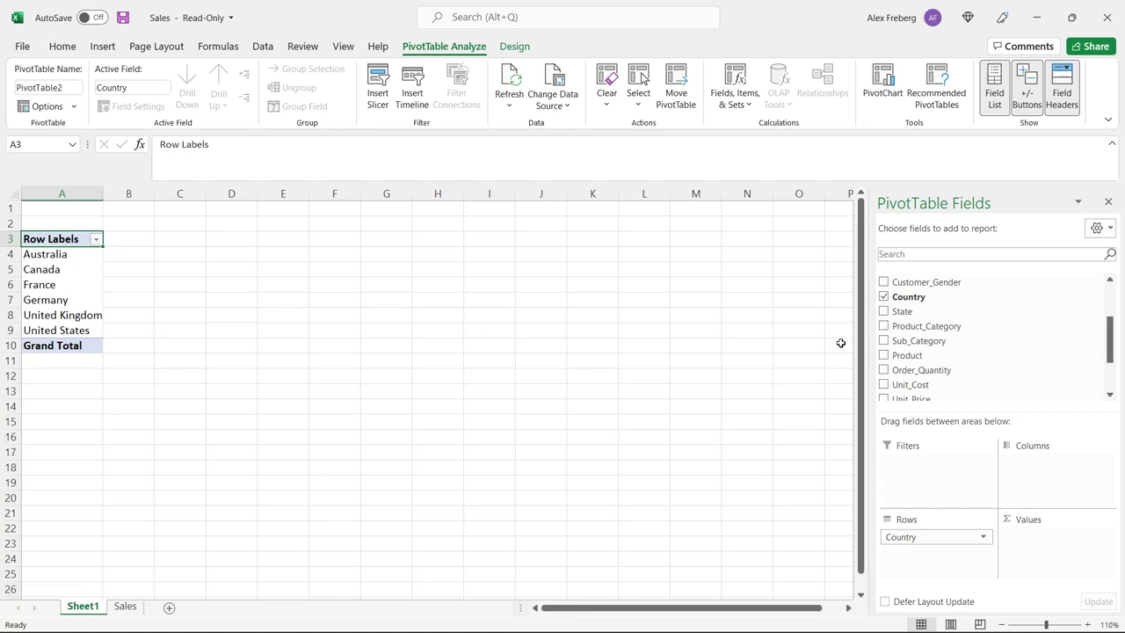
pyautogui.moveTo(77, 256); pyautogui.dragTo(76, 327)
pyautogui.click(143, 314)
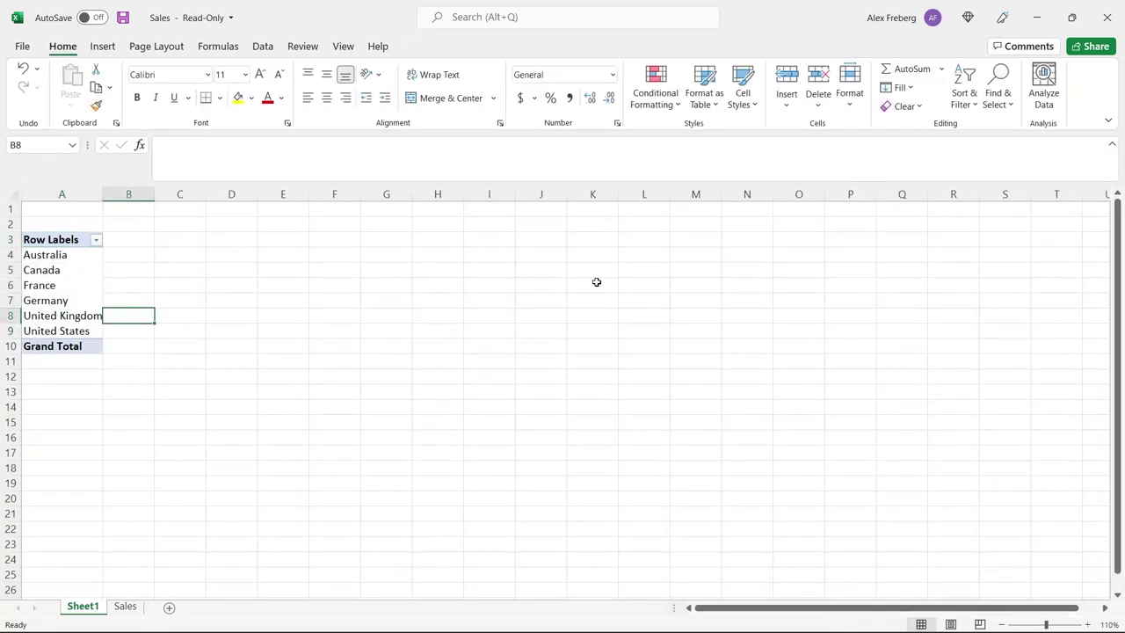
pyautogui.click(92, 270)
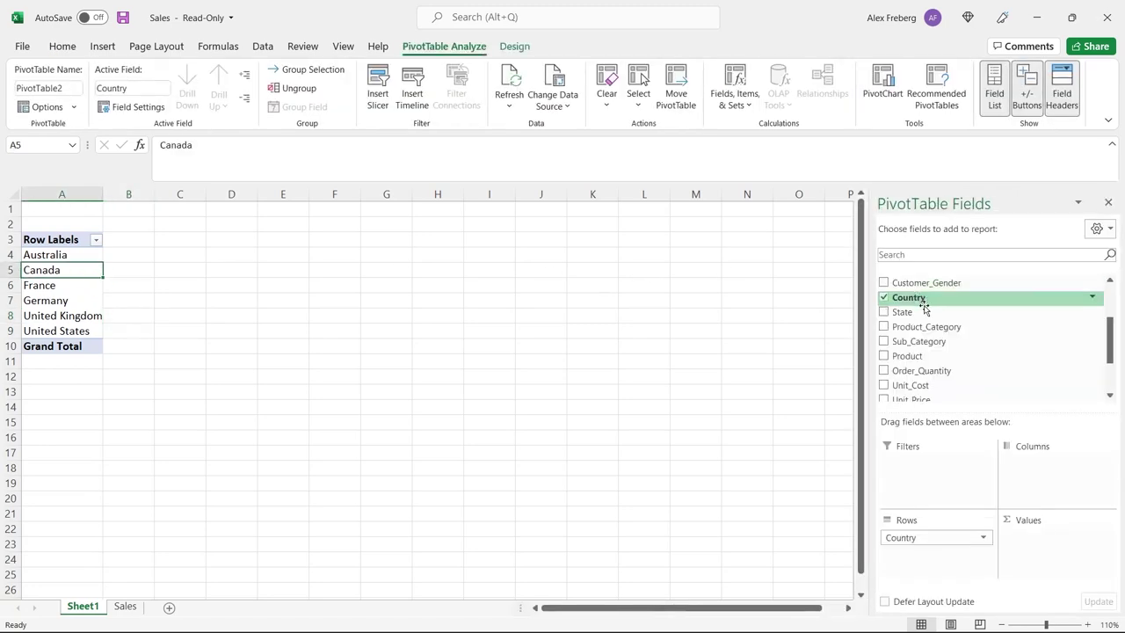
pyautogui.moveTo(924, 312); pyautogui.dragTo(925, 548)
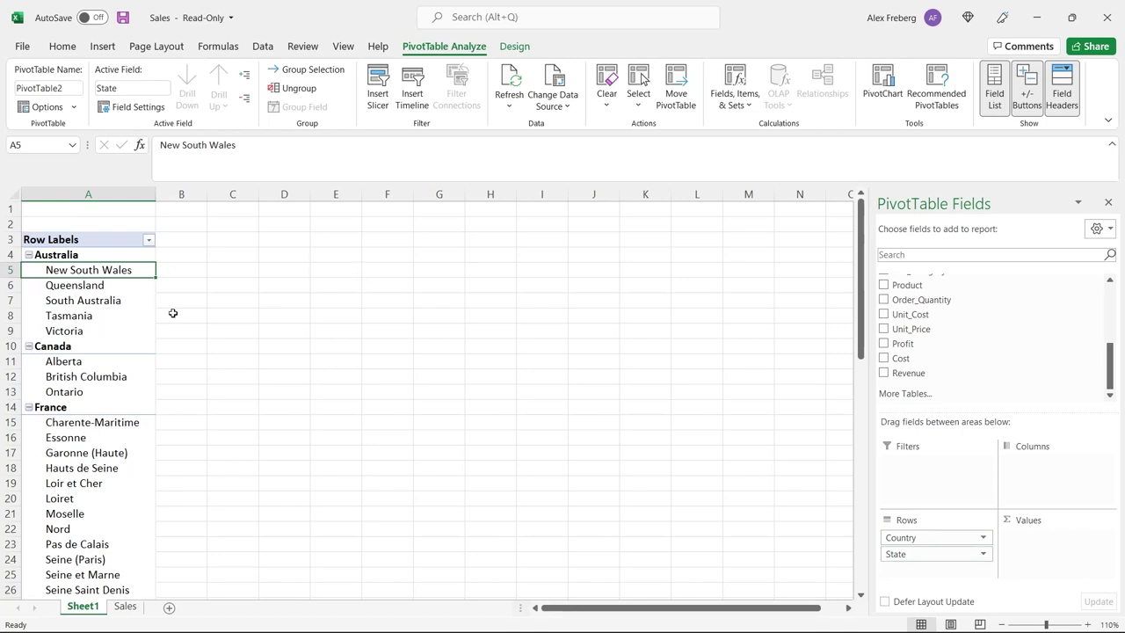
# - Collapse the entire Country field so the state rows are hidden under every country
pyautogui.moveTo(863, 264)
pyautogui.mouseDown()
pyautogui.moveTo(866, 506)
pyautogui.moveTo(865, 264)
pyautogui.mouseUp()
pyautogui.rightClick(97, 254)
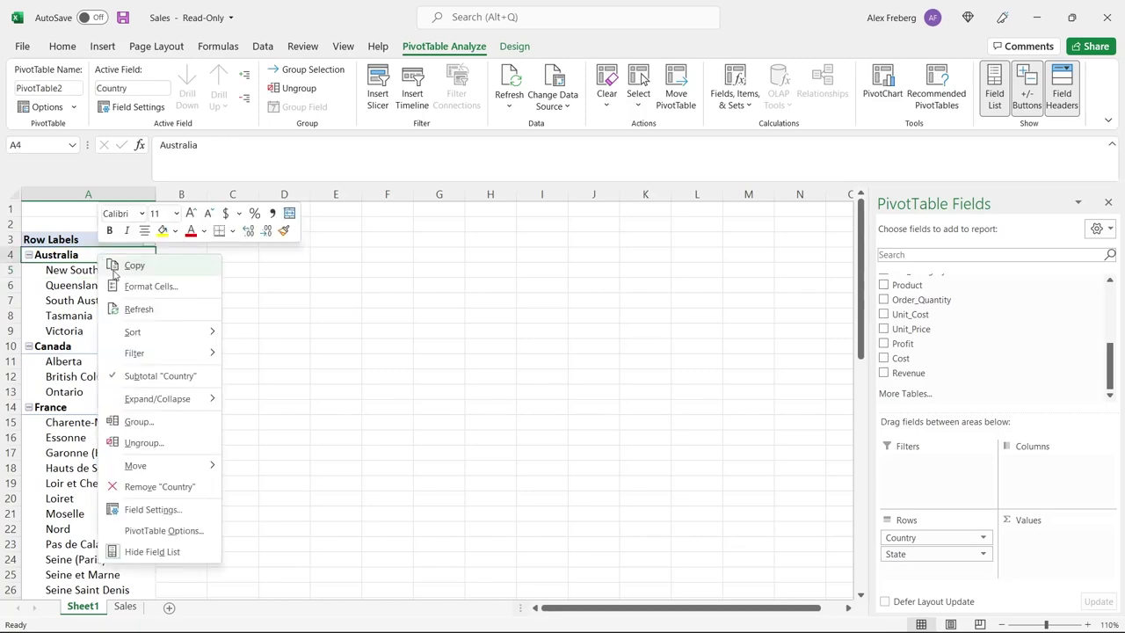
pyautogui.moveTo(195, 411)
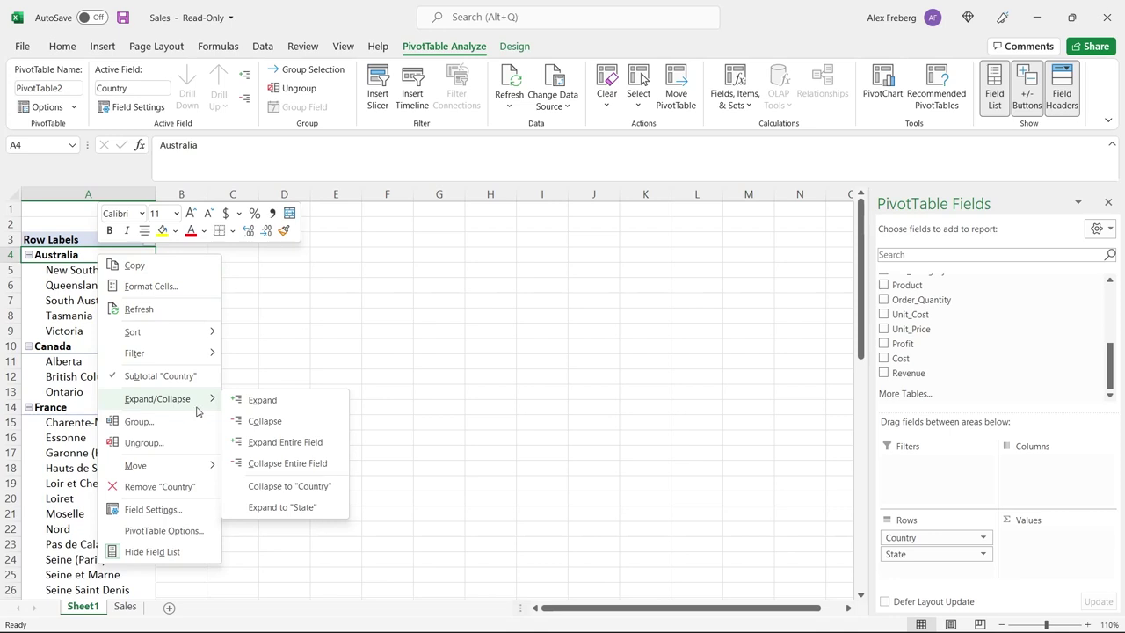
pyautogui.click(290, 464)
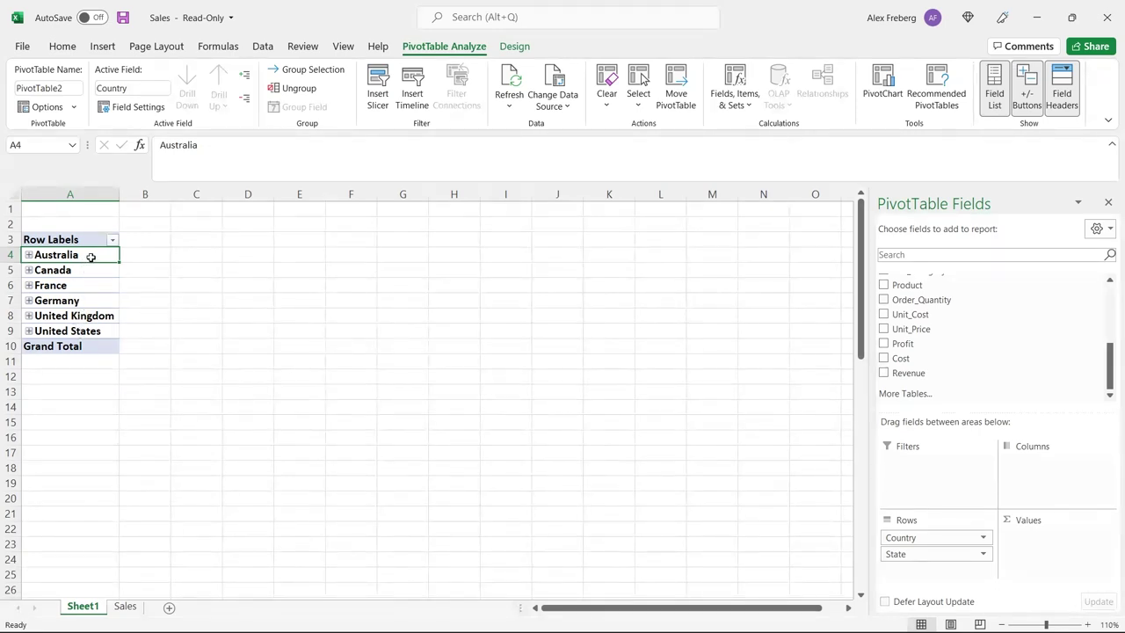
# - Expand Australia to review its states from New South Wales to Victoria, and collapse it again
pyautogui.click(29, 255)
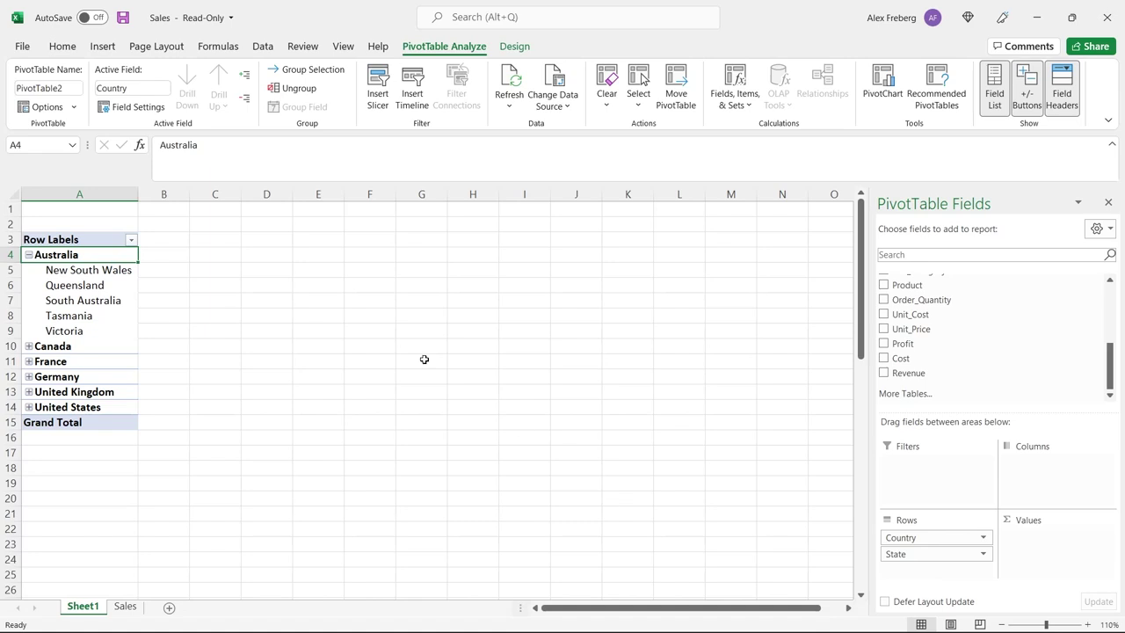
pyautogui.click(104, 270)
pyautogui.moveTo(104, 270); pyautogui.dragTo(103, 333)
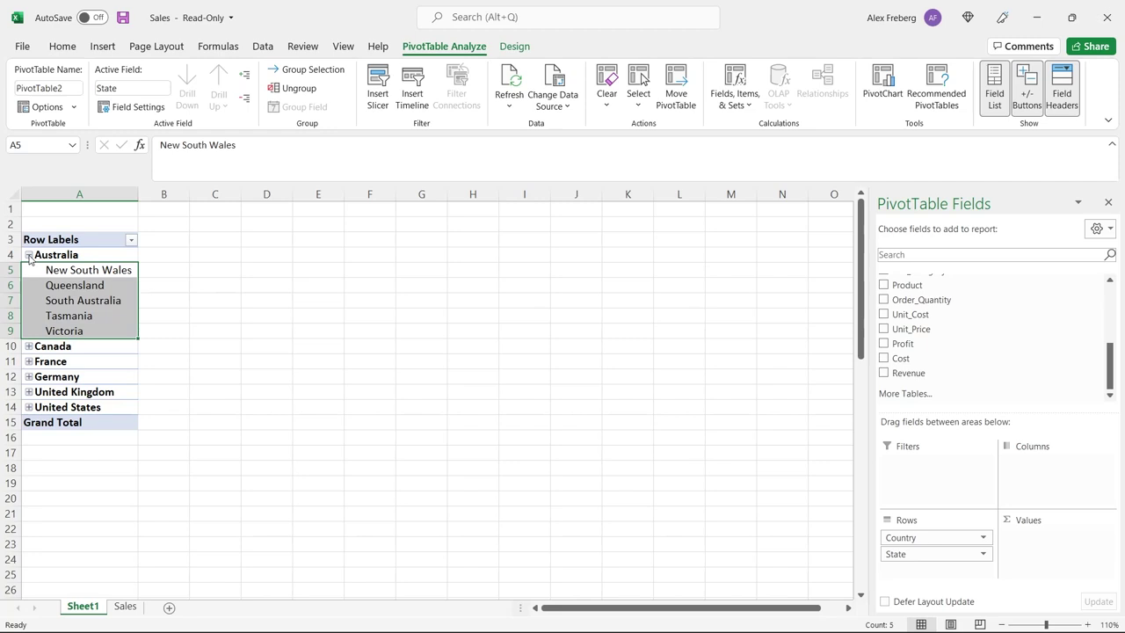
pyautogui.click(29, 255)
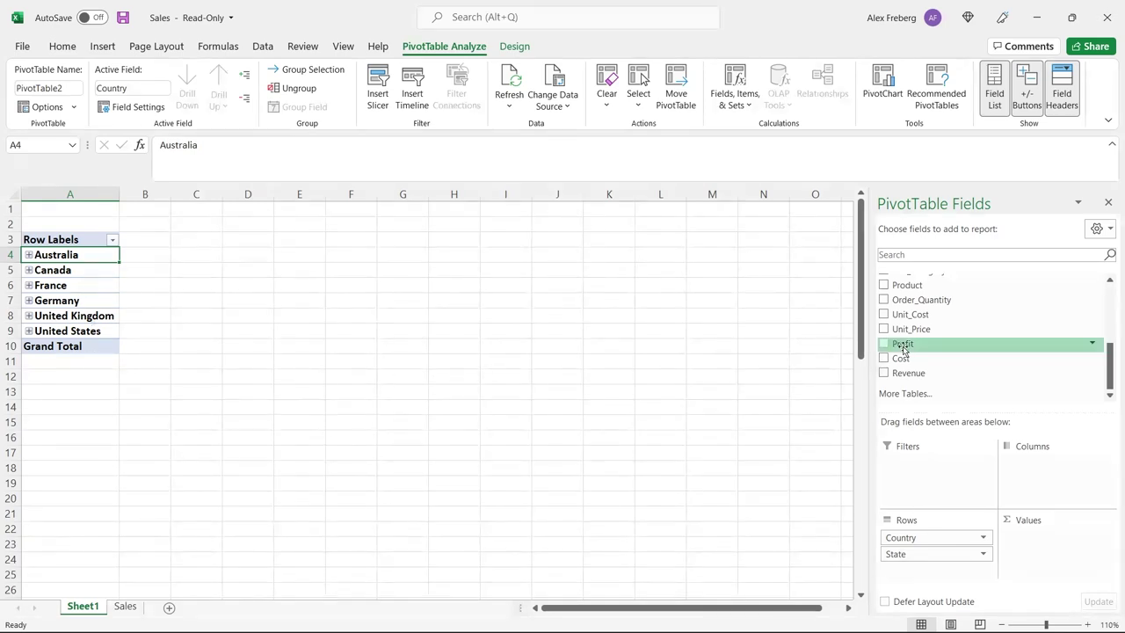
# - Add Revenue to the PivotTable values as a sum and check the revenue of Australia's states, leaving the country collapsed
pyautogui.moveTo(932, 372); pyautogui.dragTo(1046, 540)
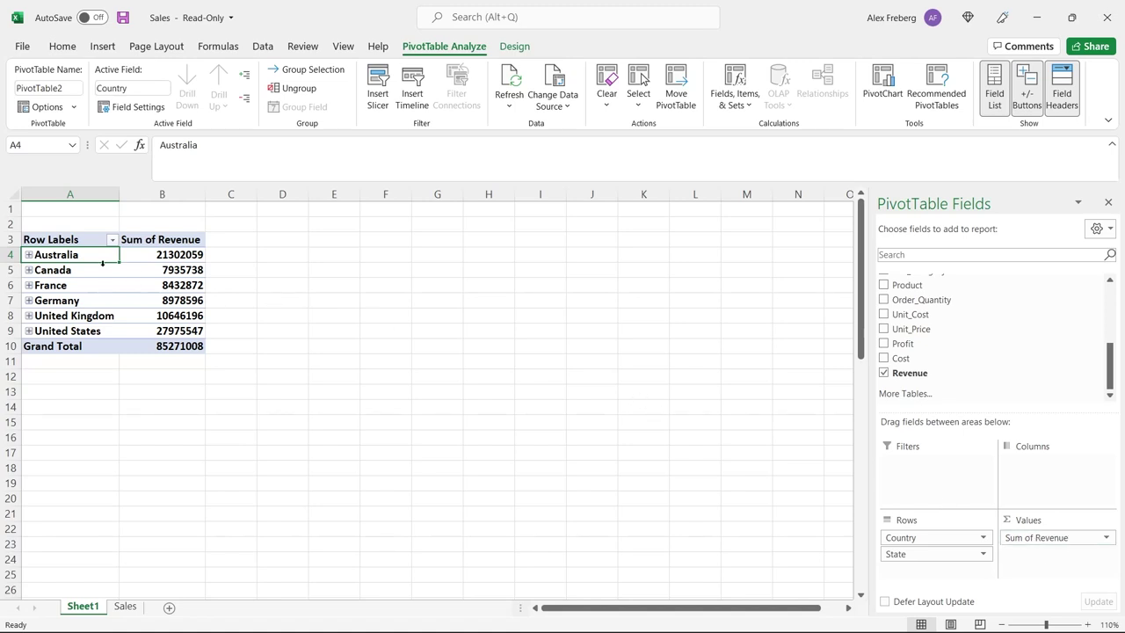
pyautogui.click(29, 255)
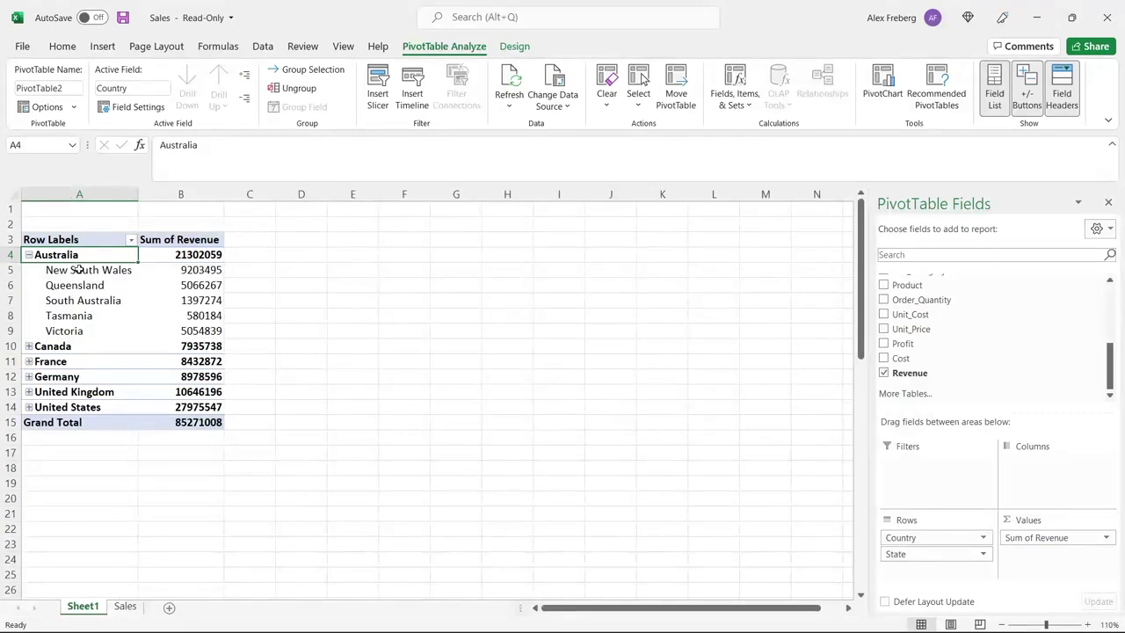
pyautogui.click(175, 272)
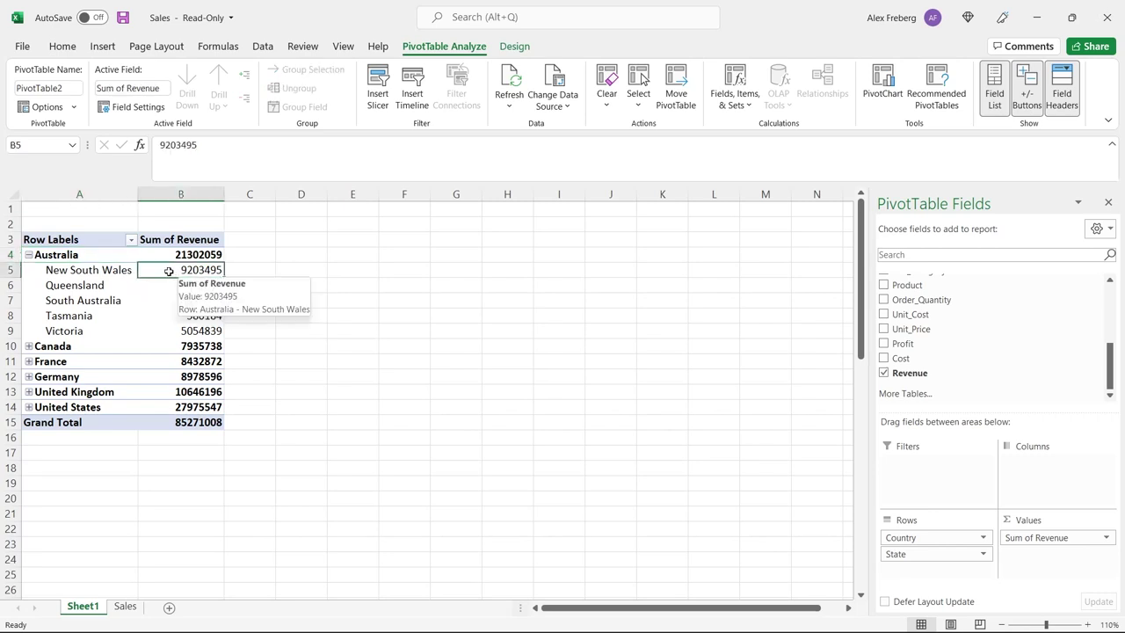
pyautogui.click(105, 285)
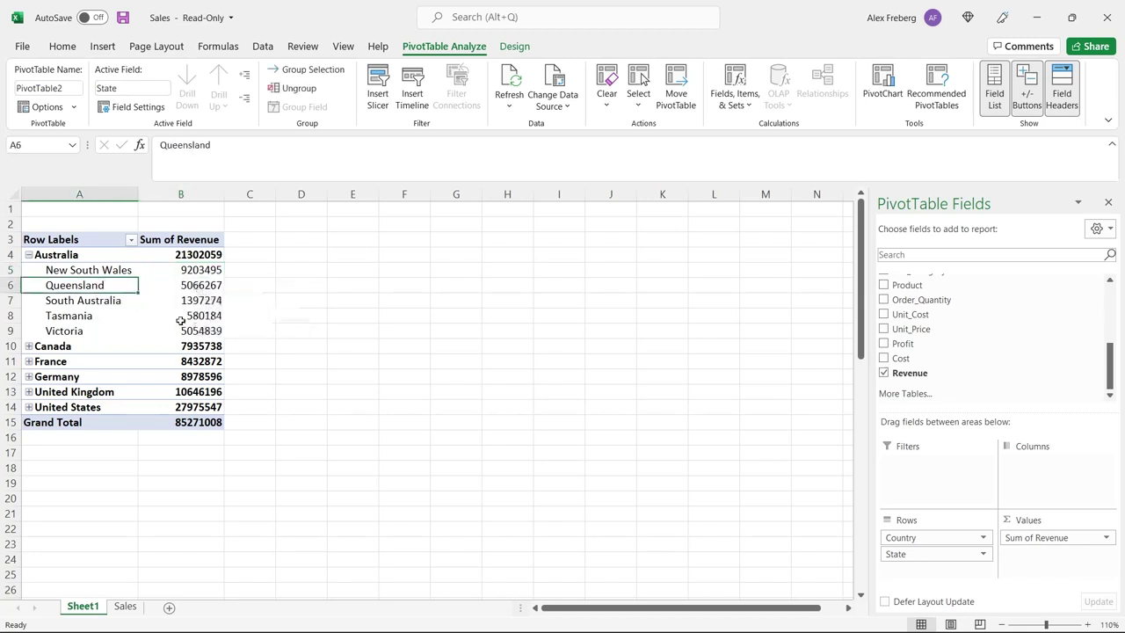
pyautogui.click(89, 298)
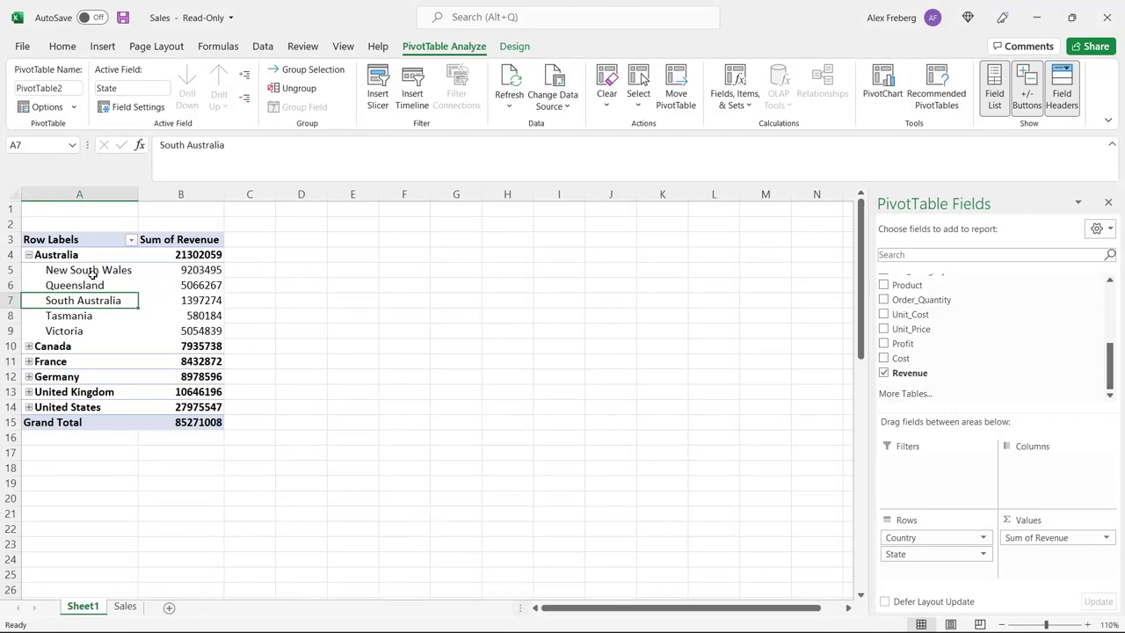
pyautogui.click(28, 255)
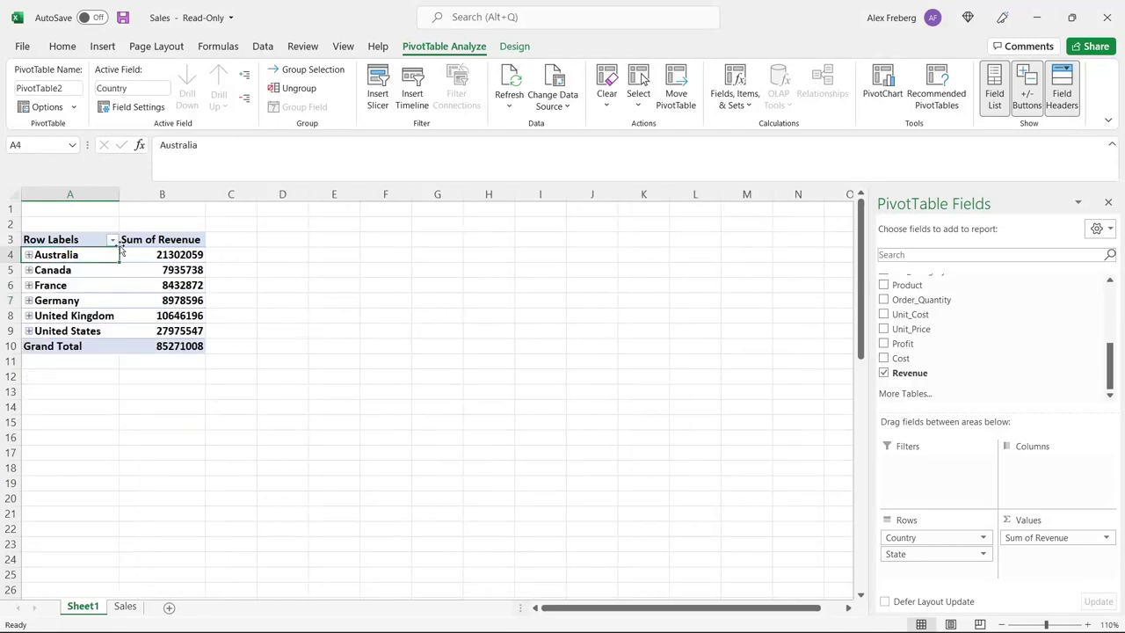
# - Expand Australia again, go through each of its states down to Victoria, and collapse the country
pyautogui.click(29, 255)
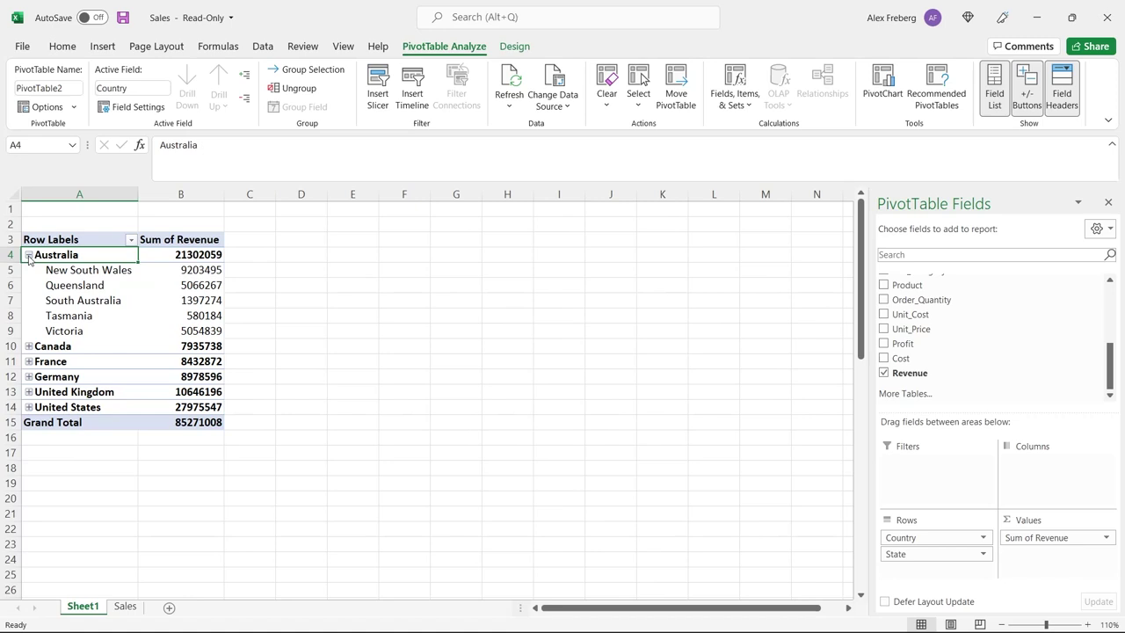
pyautogui.click(68, 273)
pyautogui.click(70, 286)
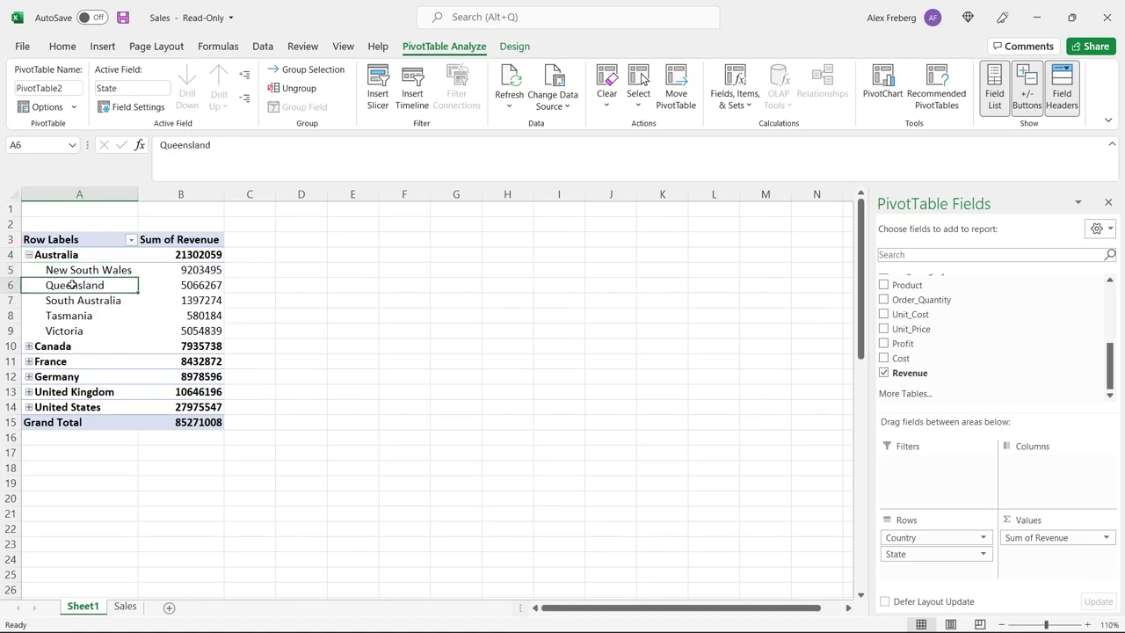
pyautogui.click(80, 299)
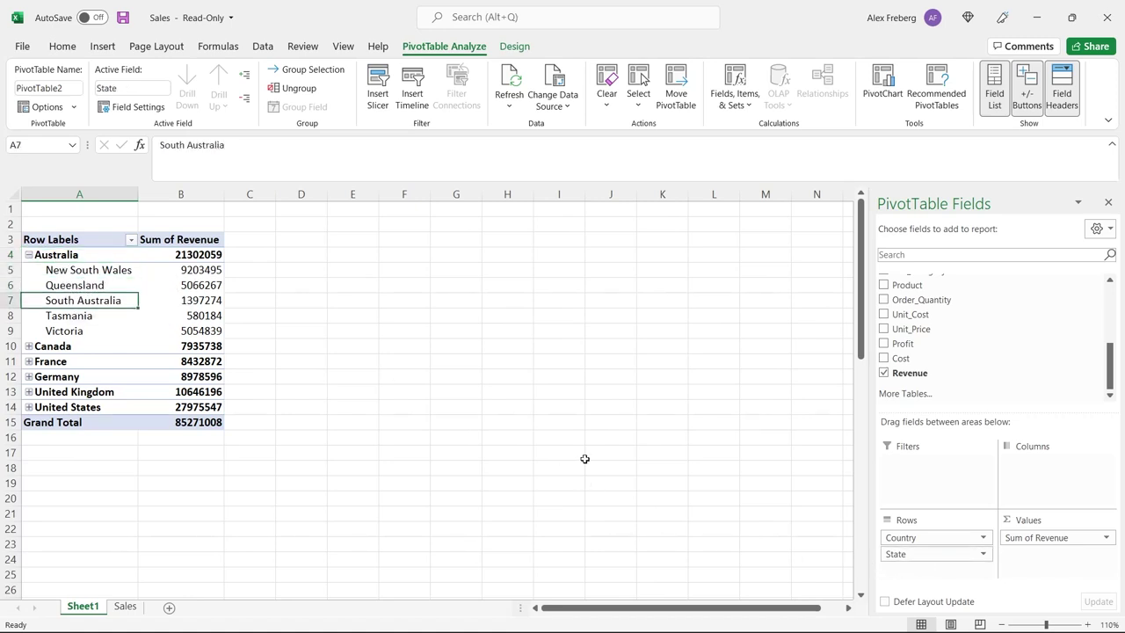
pyautogui.click(105, 315)
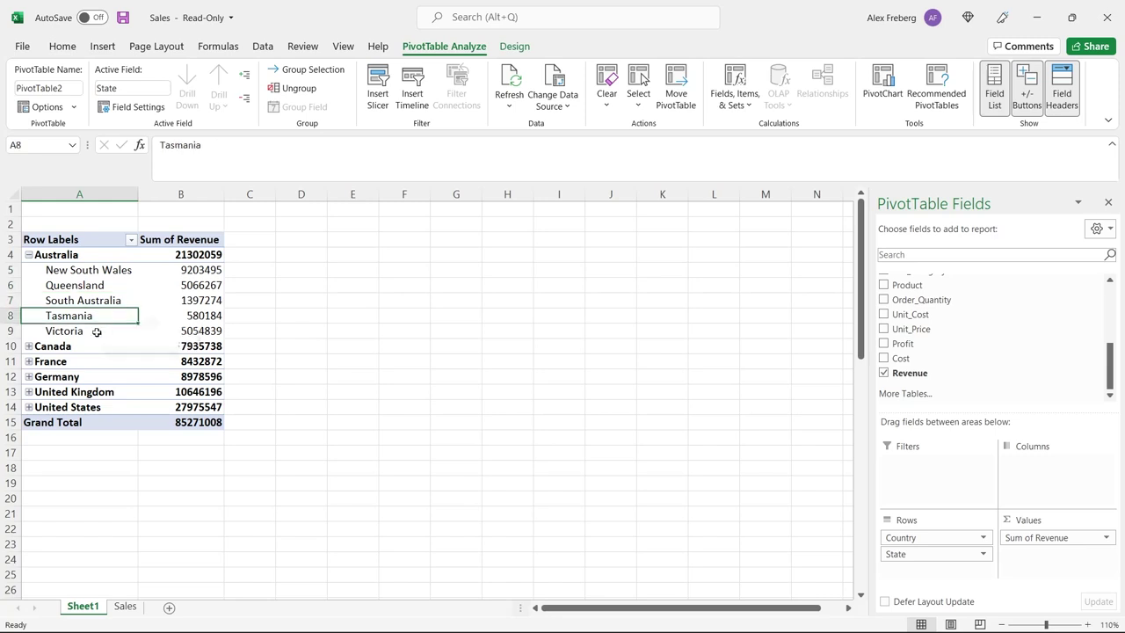
pyautogui.click(96, 331)
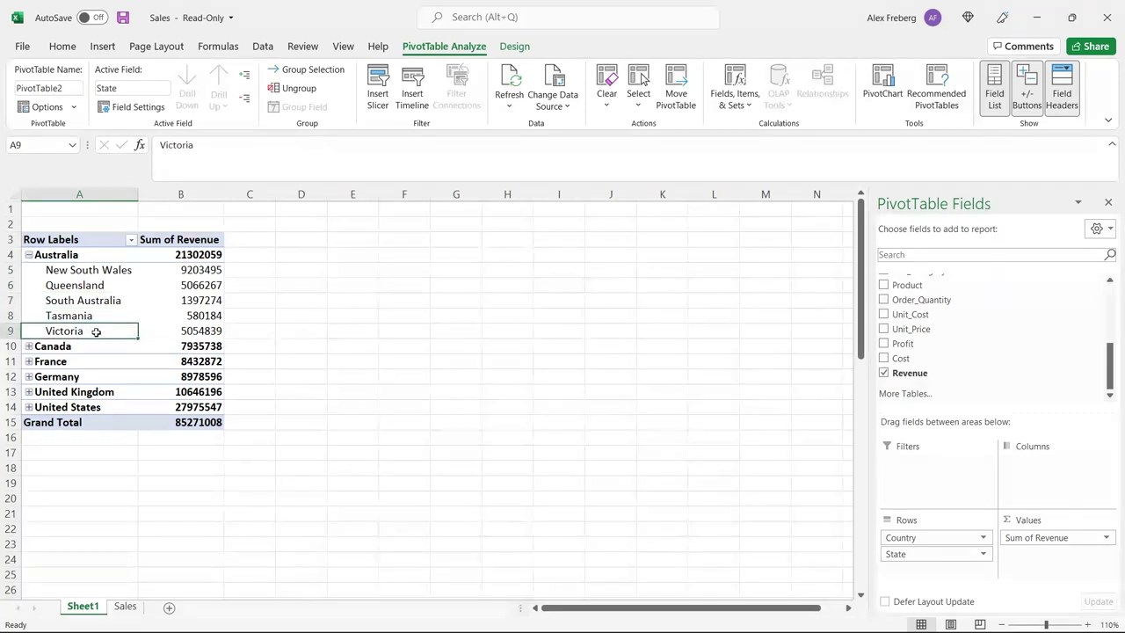
pyautogui.click(29, 255)
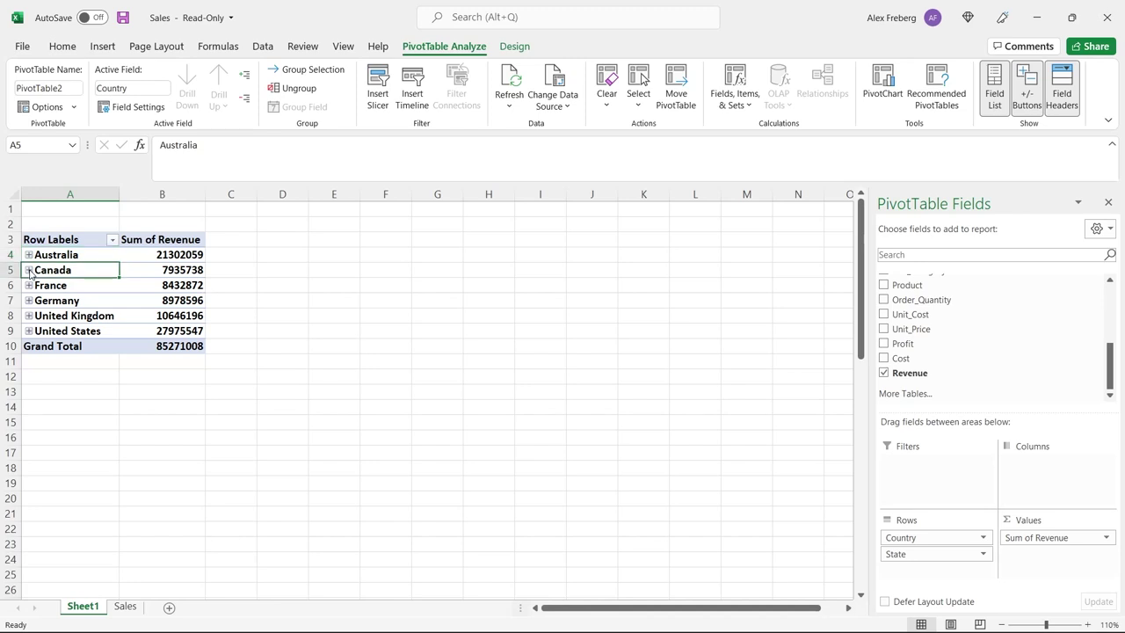
# - Expand Canada and France to view their revenue by state, and collapse both countries
pyautogui.click(29, 270)
pyautogui.click(29, 331)
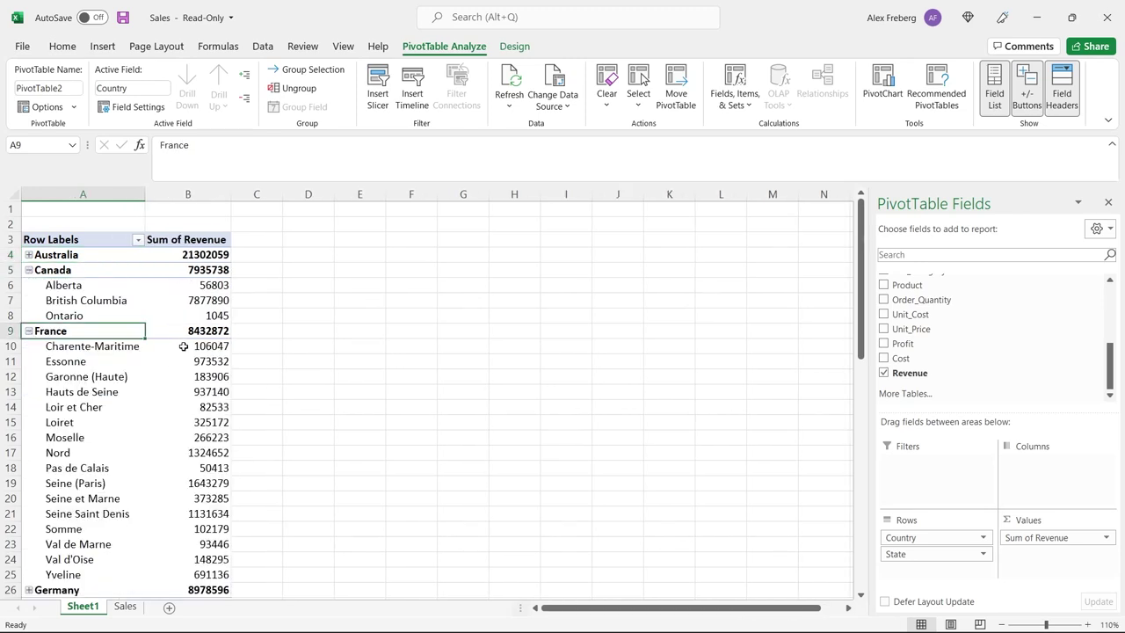
pyautogui.click(29, 332)
pyautogui.click(29, 270)
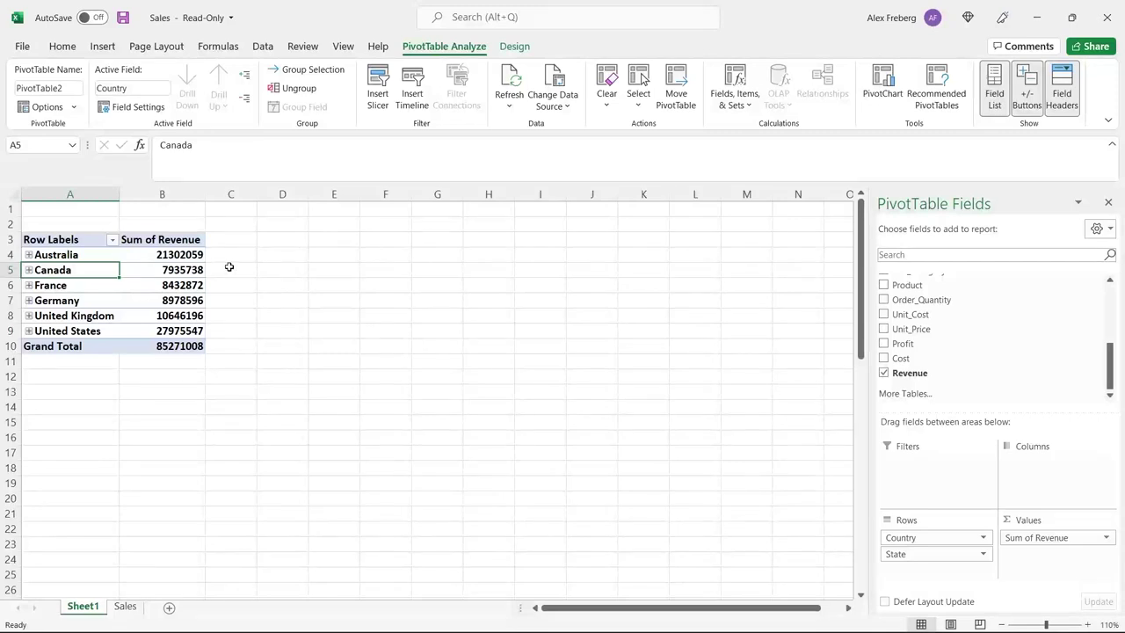
# - Format the Sum of Revenue values in B4:B10, including the grand total, as Currency with no decimal places
pyautogui.moveTo(182, 255); pyautogui.dragTo(180, 347)
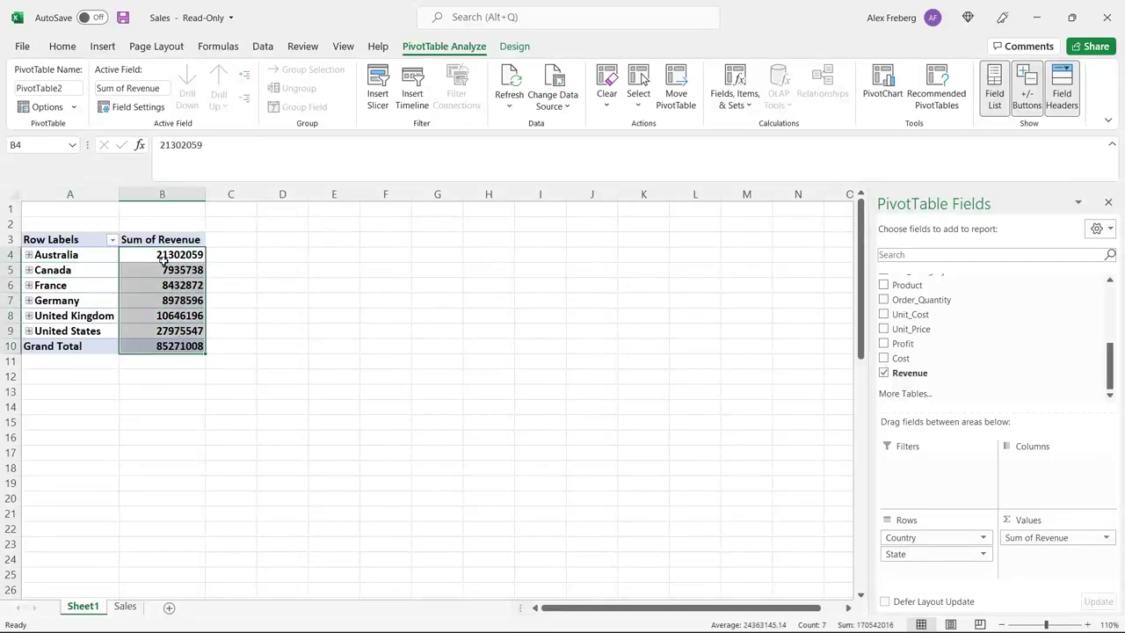
pyautogui.click(62, 46)
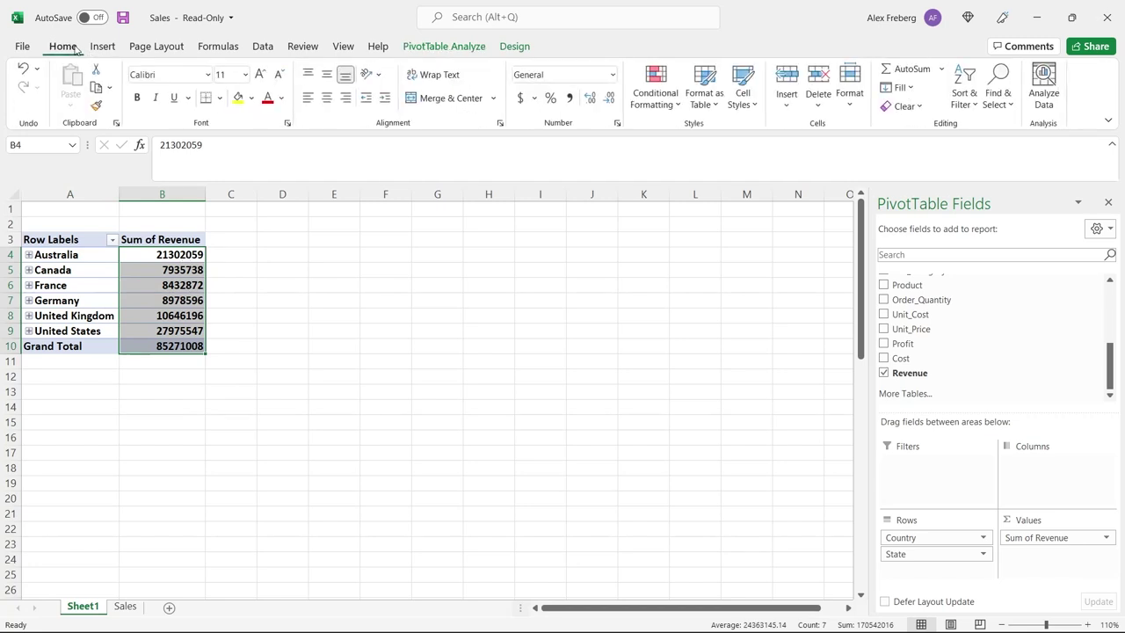
pyautogui.click(613, 74)
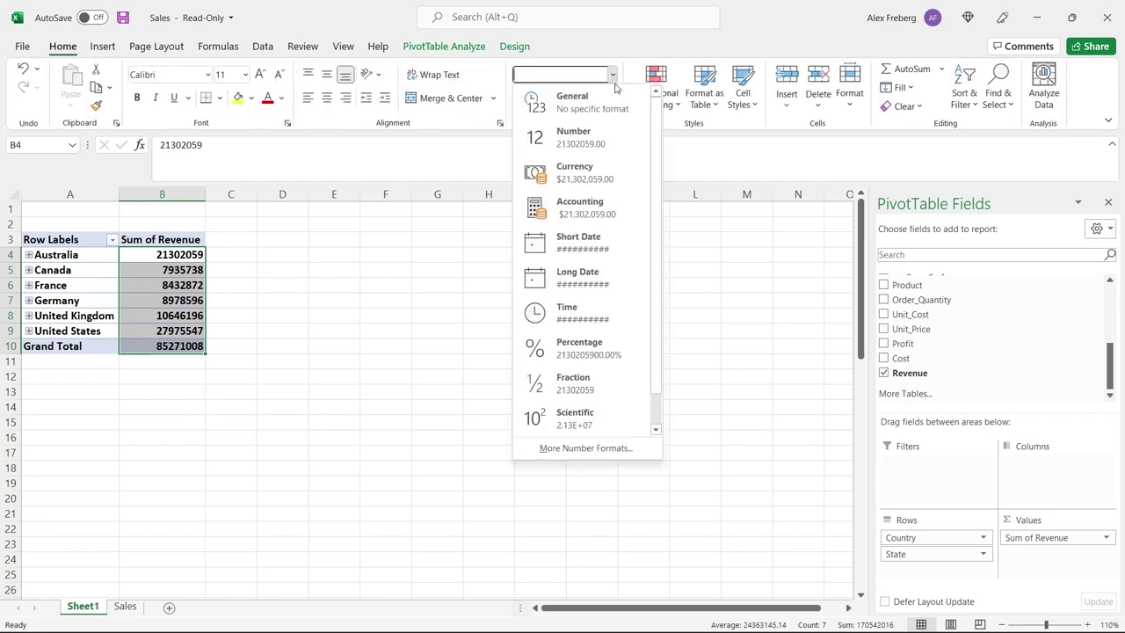
pyautogui.click(602, 176)
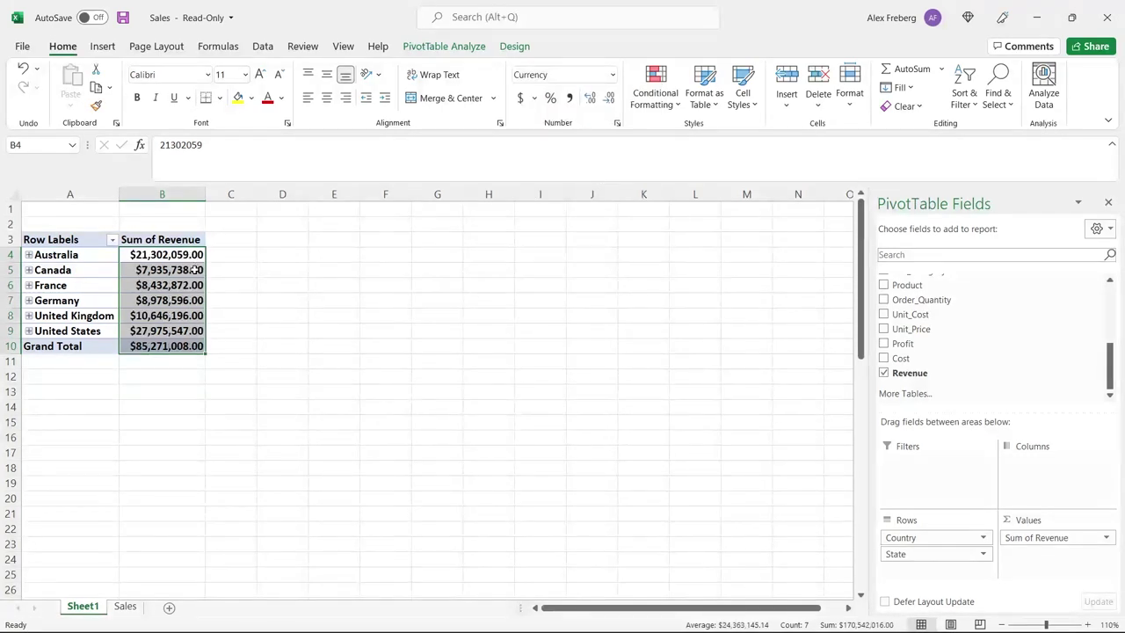
pyautogui.click(610, 98)
pyautogui.click(609, 98)
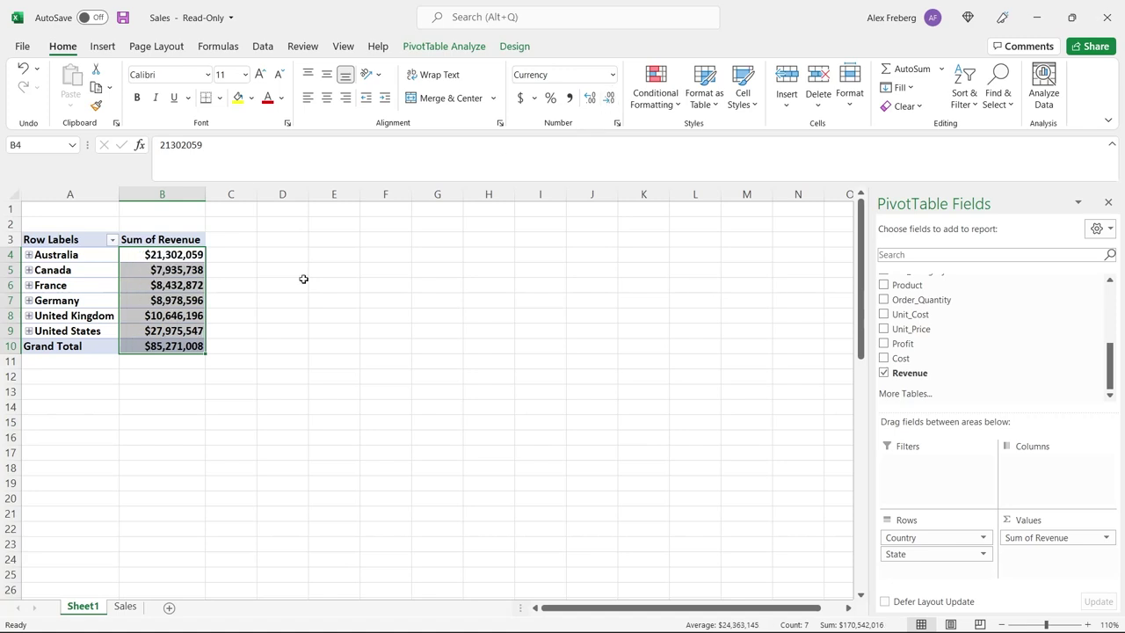
pyautogui.click(249, 304)
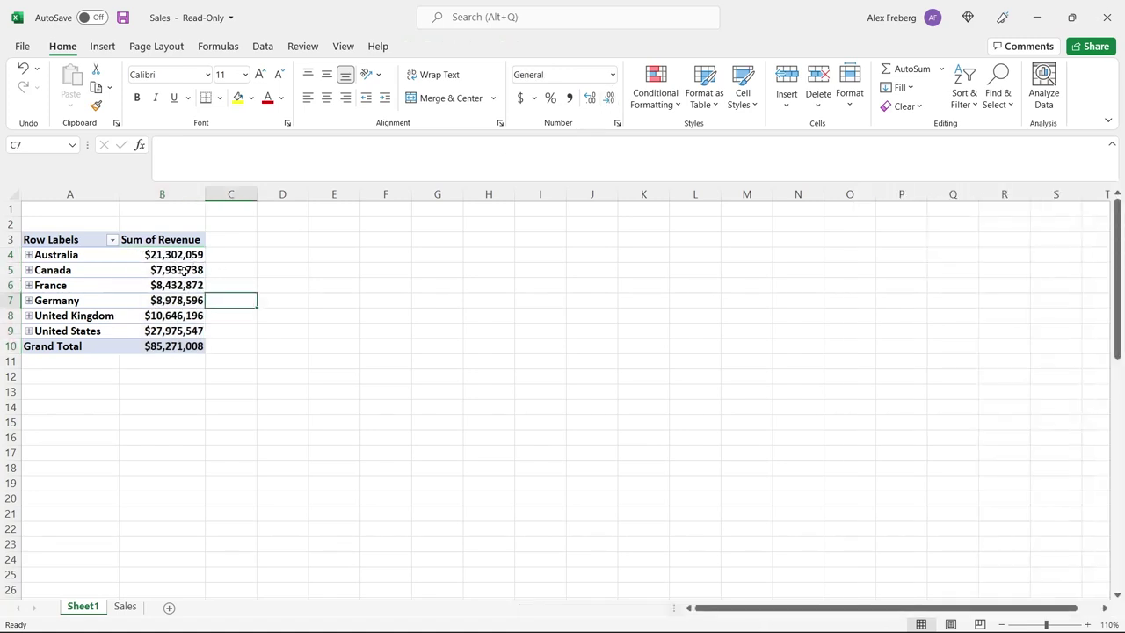
pyautogui.click(182, 273)
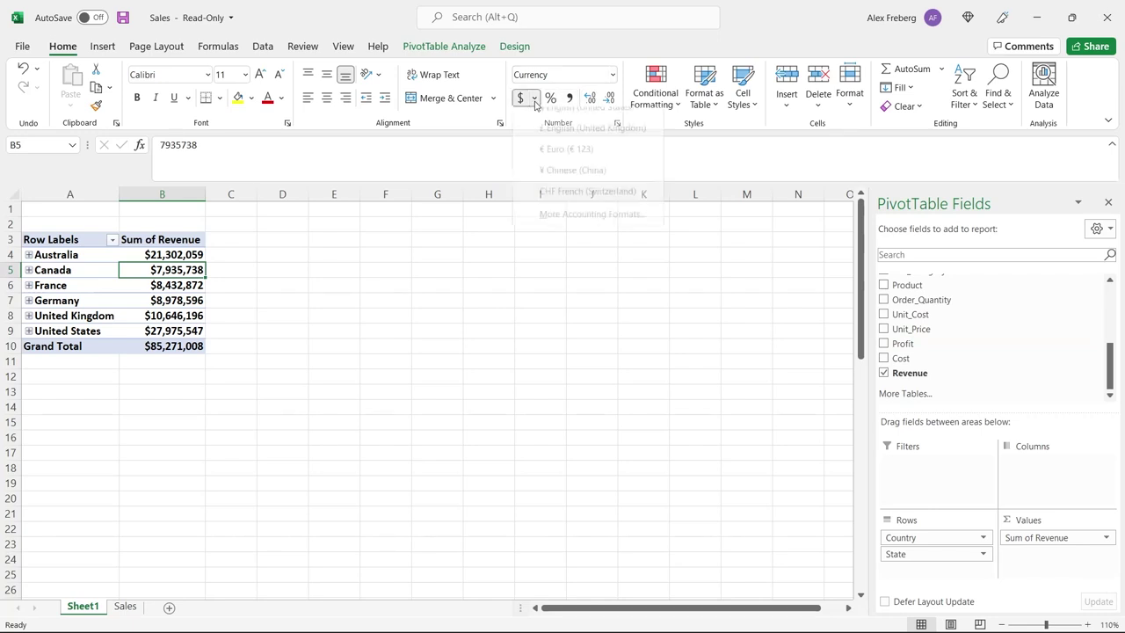
pyautogui.click(534, 99)
pyautogui.click(534, 99)
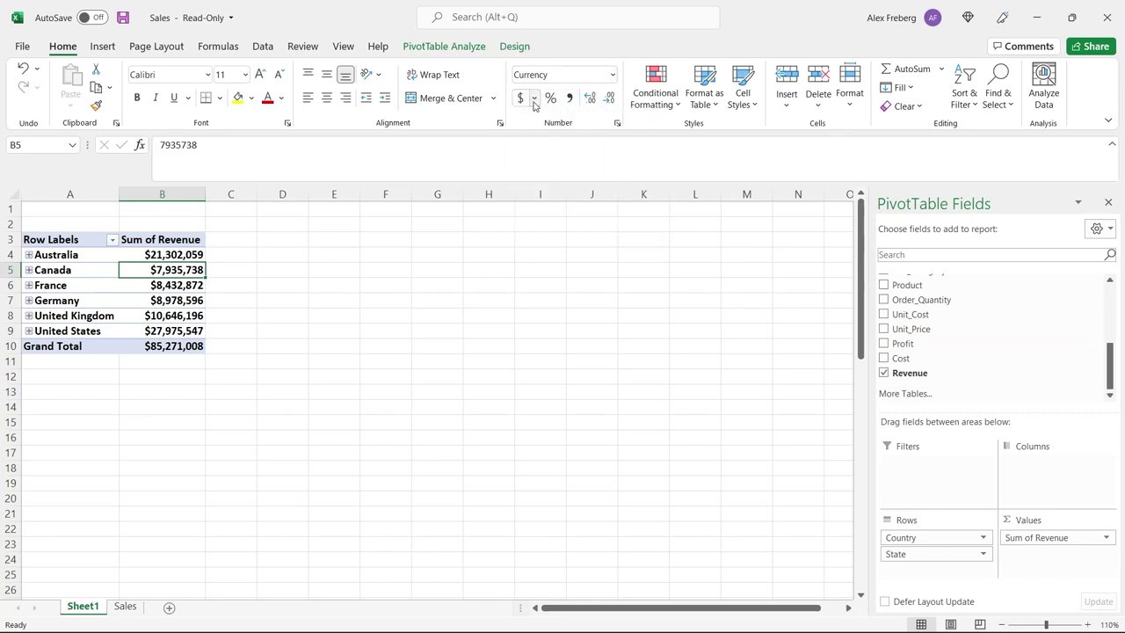
# - Rename the Sum of Revenue value field to "Revenue Per Country" and look through its available summary calculations
pyautogui.click(1108, 538)
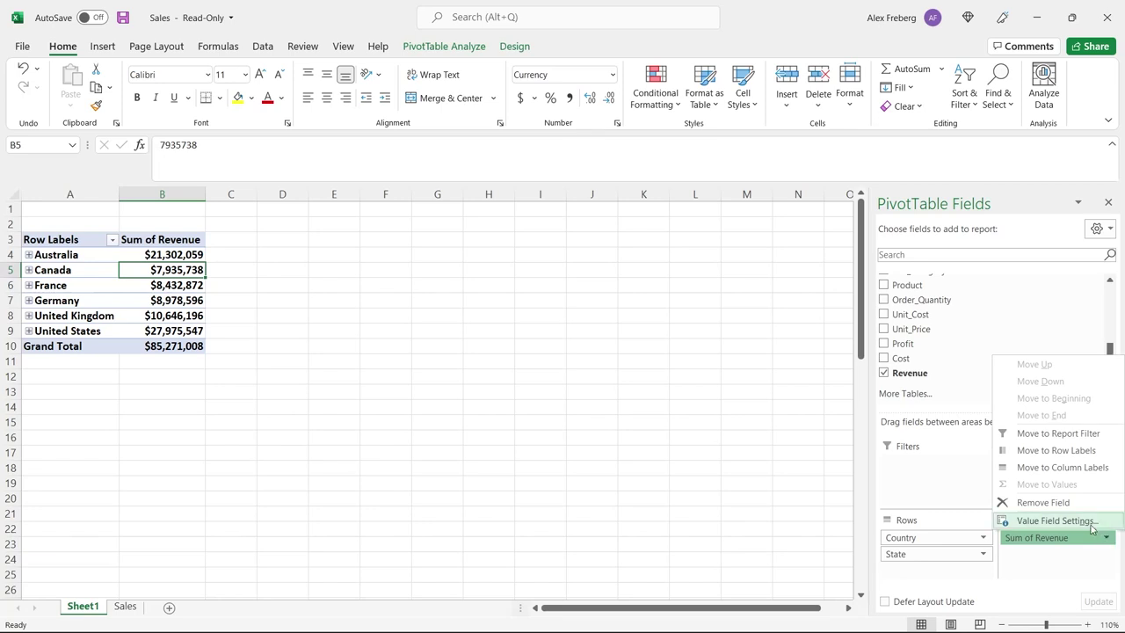
pyautogui.click(1090, 521)
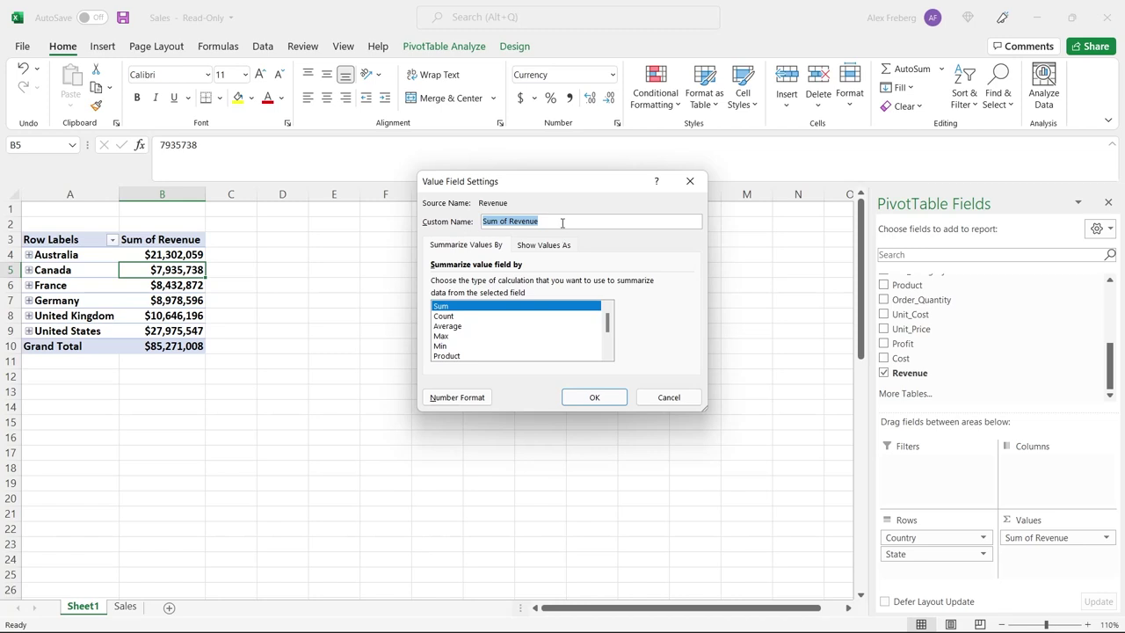
pyautogui.write('Revnue')
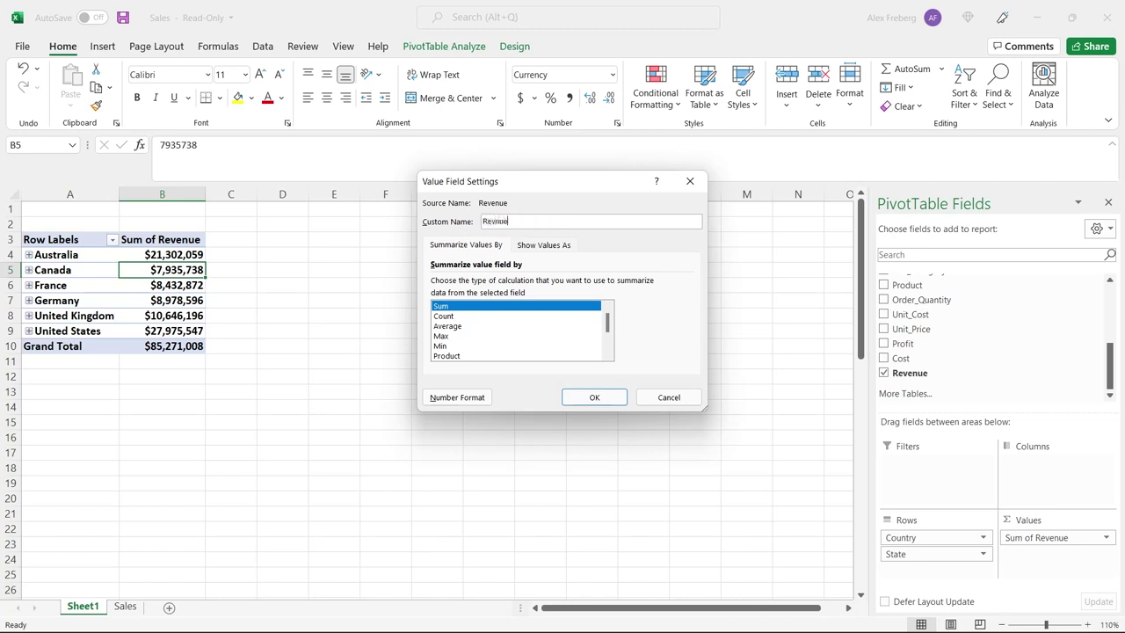
pyautogui.press('BackSpace')
pyautogui.press('BackSpace')
pyautogui.scroll(-2, 609, 328)
pyautogui.scroll(2, 609, 328)
pyautogui.scroll(-2, 609, 327)
pyautogui.scroll(2, 609, 328)
pyautogui.moveTo(609, 326)
pyautogui.mouseDown()
pyautogui.moveTo(610, 344)
pyautogui.moveTo(613, 312)
pyautogui.mouseUp()
# - Show the revenue values as % of Grand Total and apply the value field settings
pyautogui.click(565, 247)
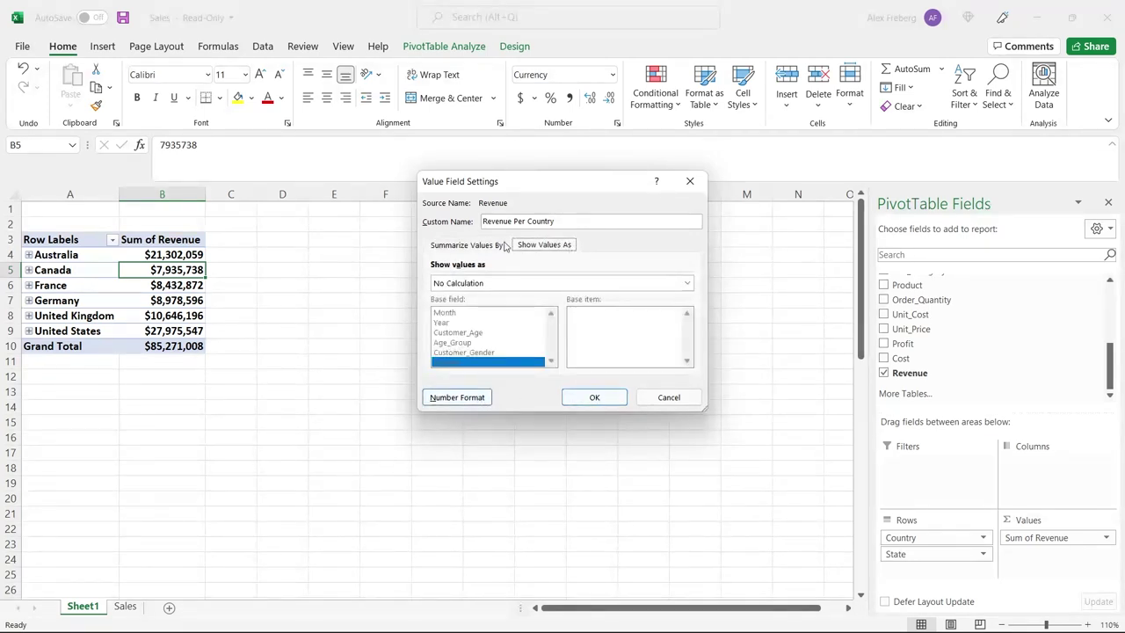
pyautogui.click(547, 286)
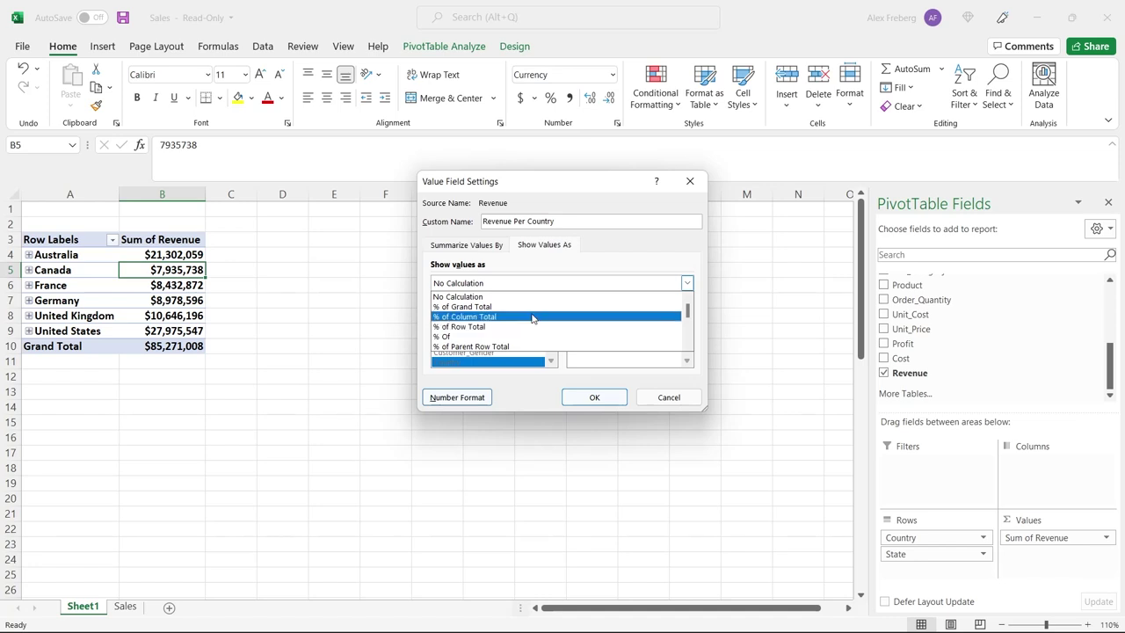
pyautogui.click(537, 309)
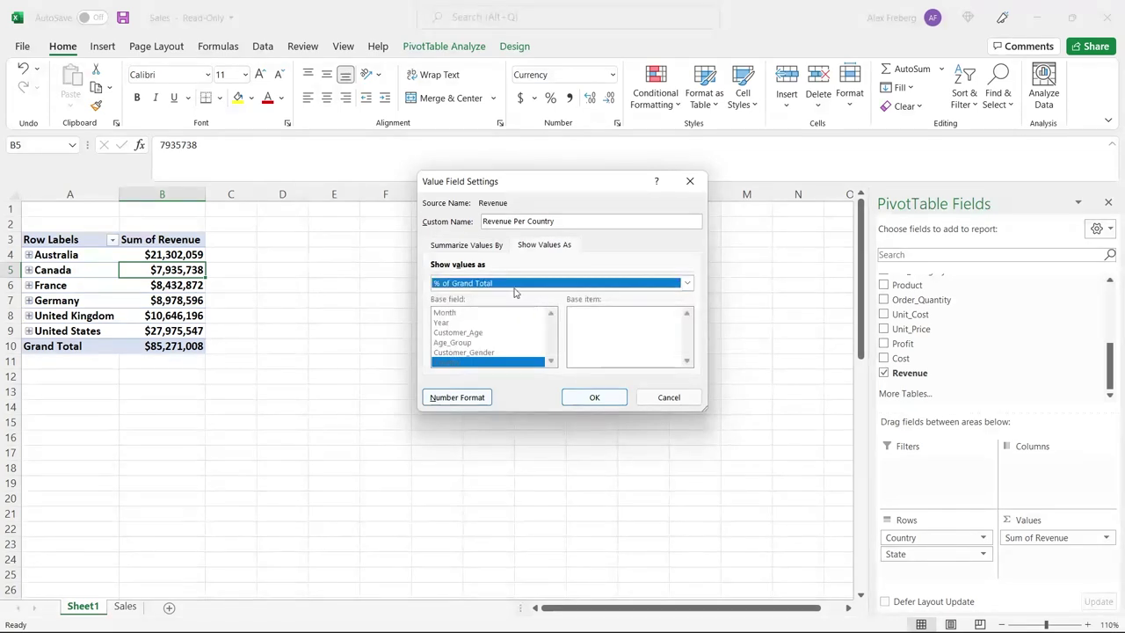
pyautogui.click(595, 397)
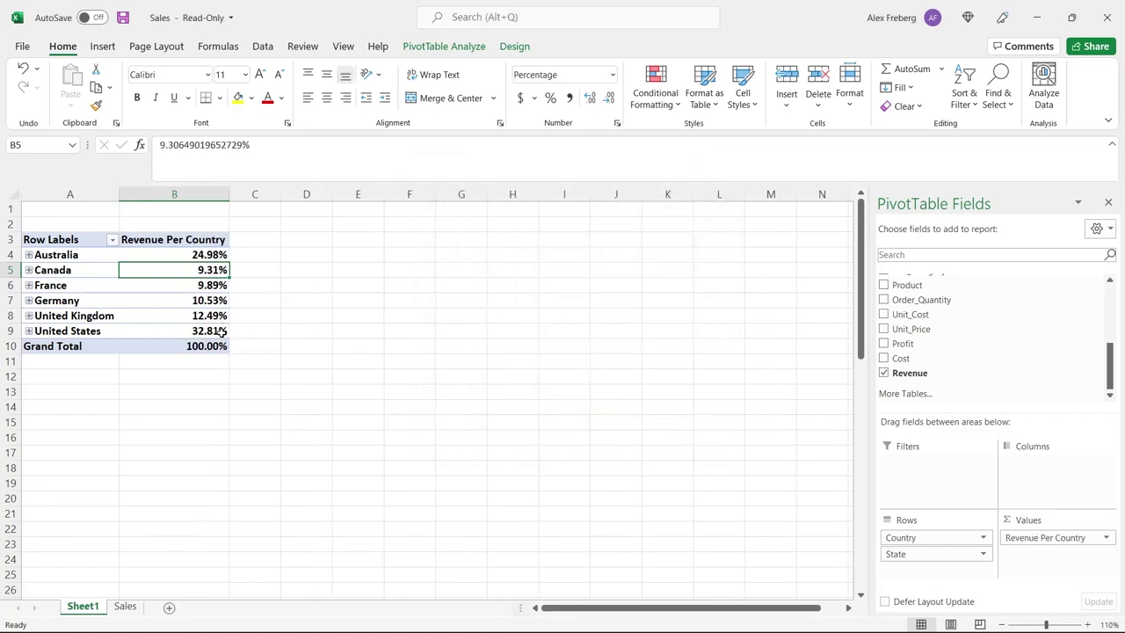
# - Compare the revenue percentages of the United States and Australia with those of the other countries
pyautogui.click(162, 331)
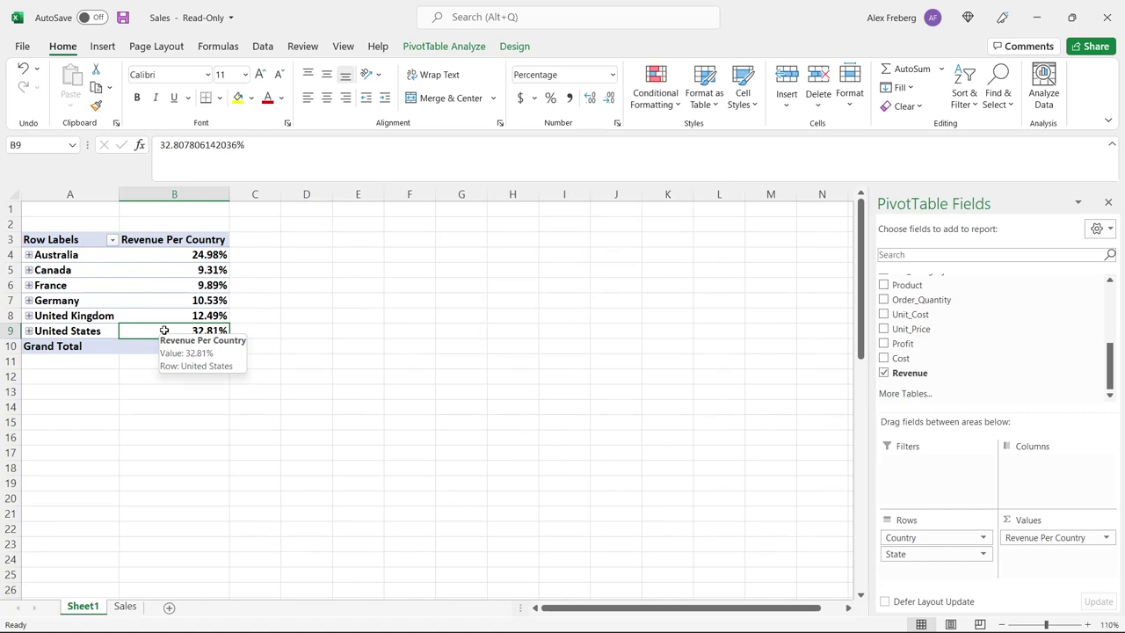
pyautogui.moveTo(168, 333)
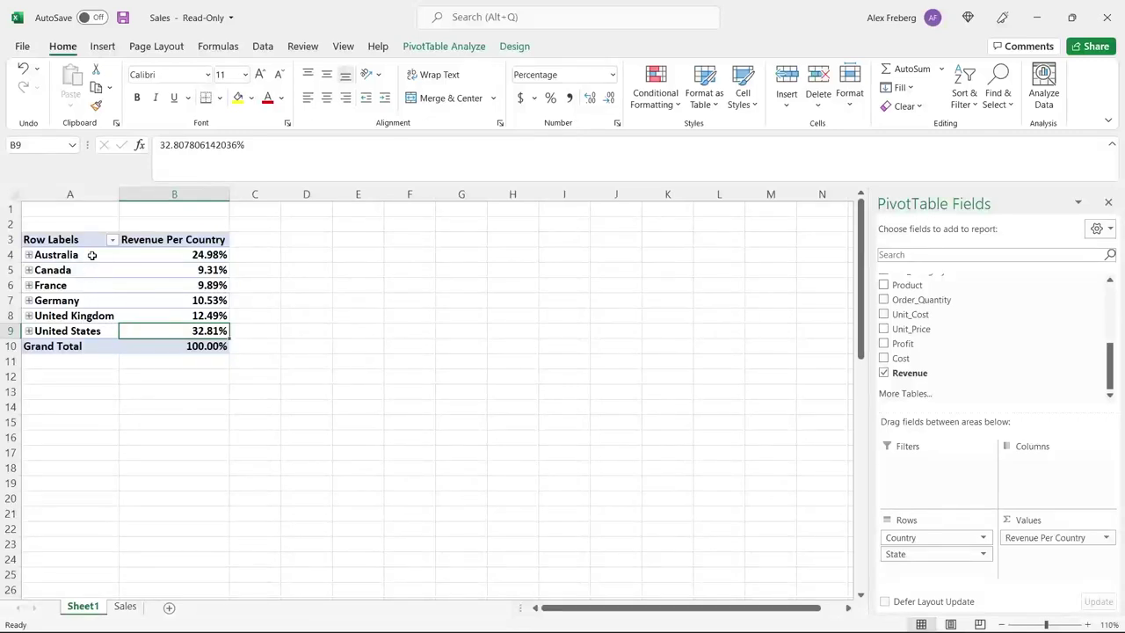
pyautogui.moveTo(93, 331); pyautogui.dragTo(93, 256)
pyautogui.click(164, 255)
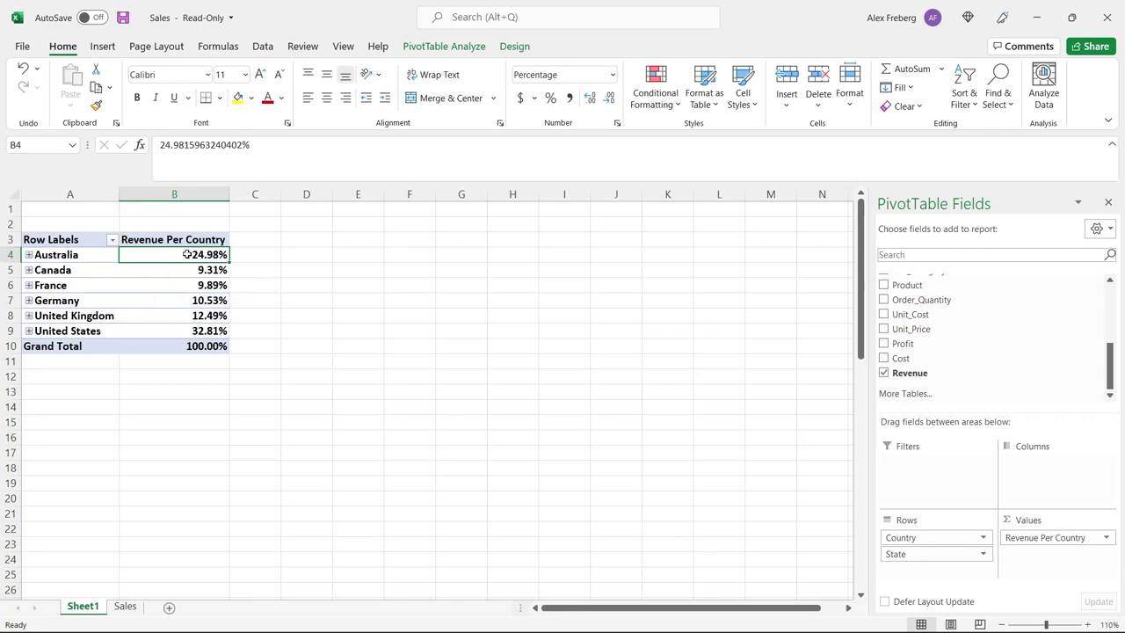
pyautogui.click(281, 324)
pyautogui.click(187, 258)
# - Sort the countries by Revenue Per Country from largest to smallest and check the first country's row
pyautogui.moveTo(176, 255)
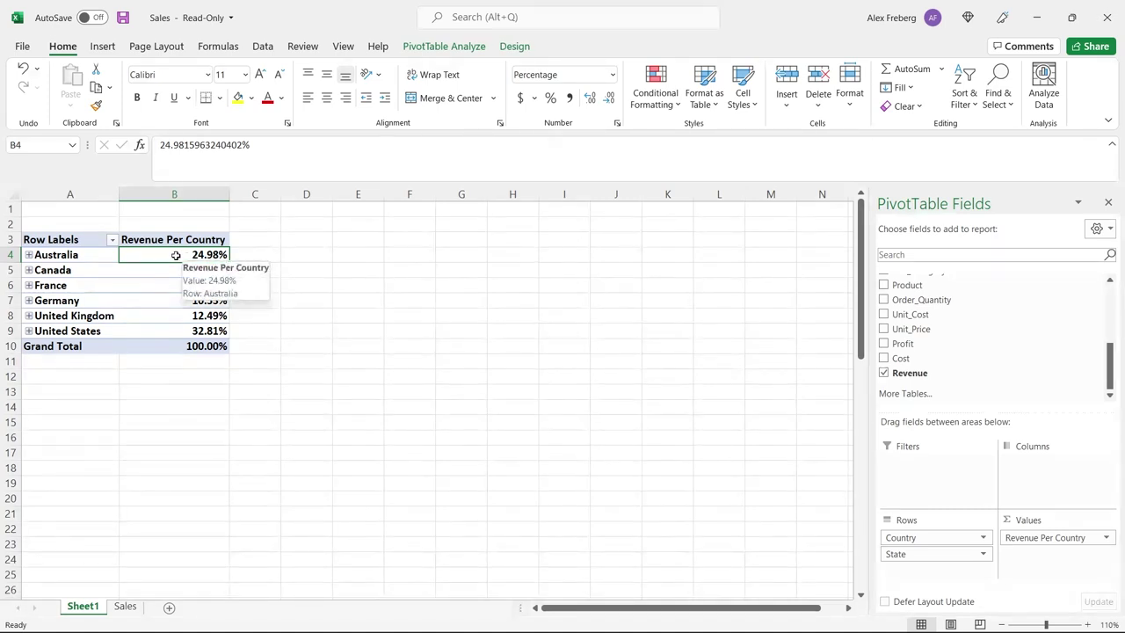
pyautogui.rightClick(176, 256)
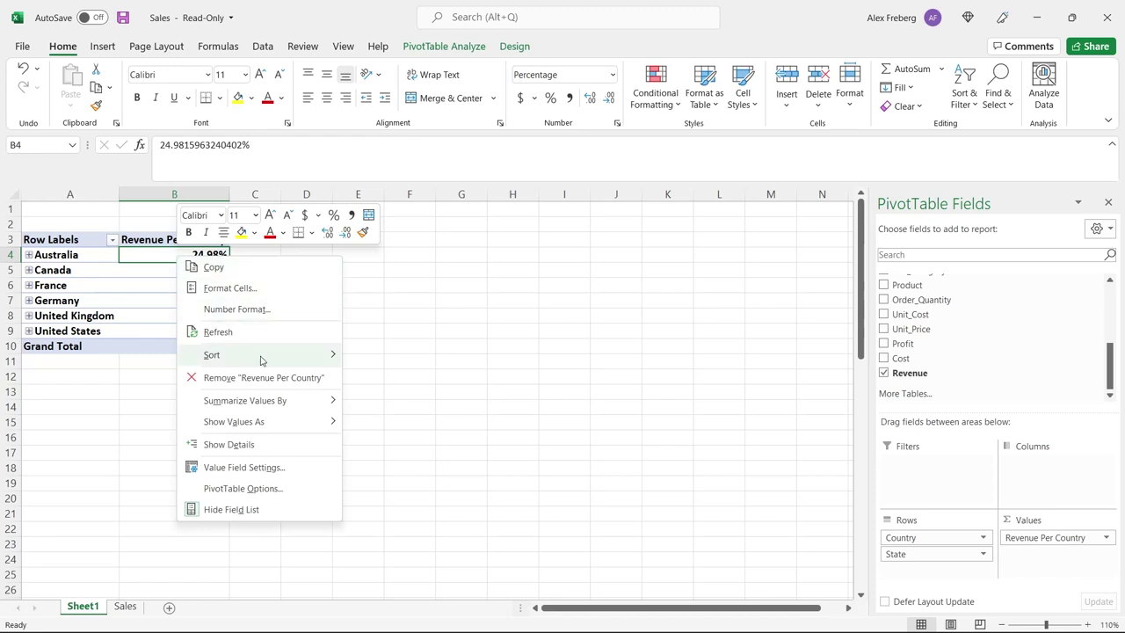
pyautogui.moveTo(262, 357)
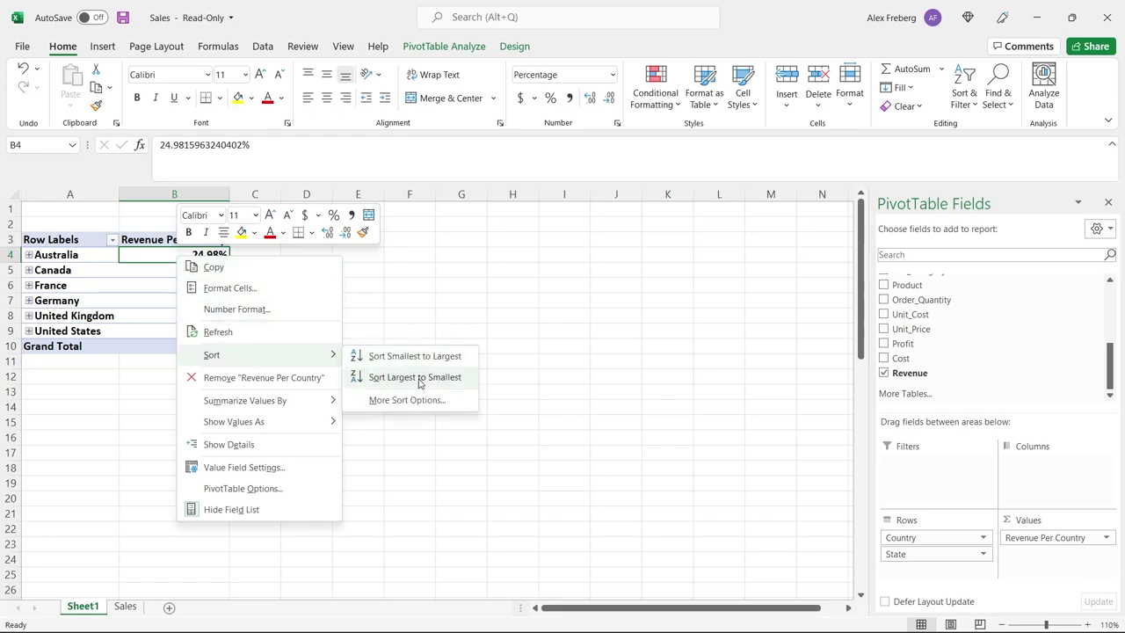
pyautogui.click(420, 378)
pyautogui.moveTo(55, 254); pyautogui.dragTo(165, 252)
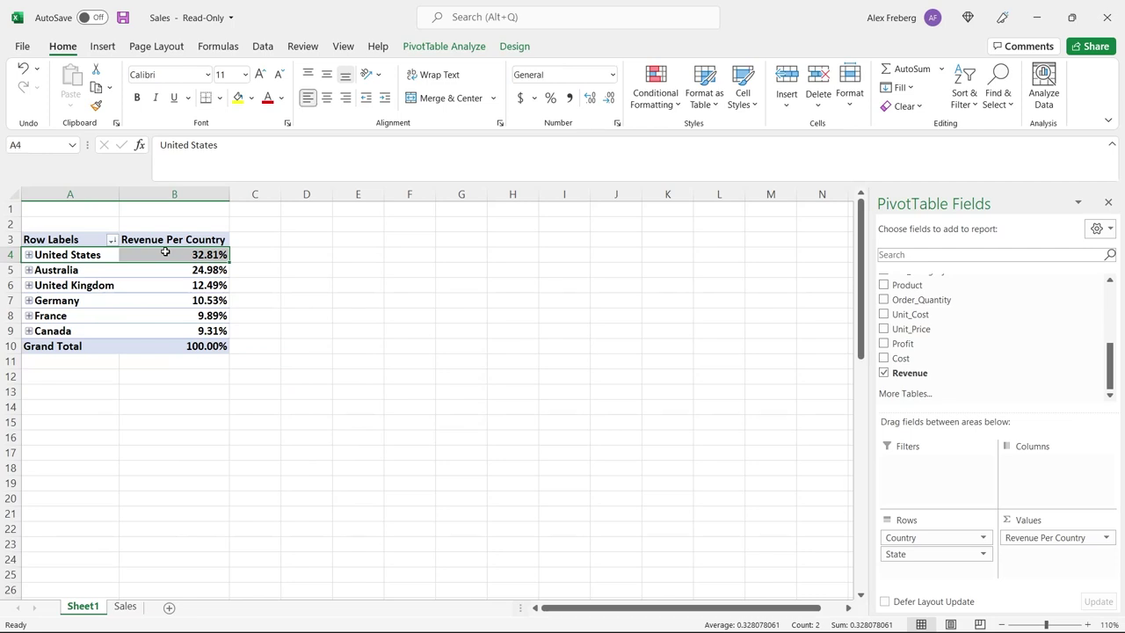
# - Expand the United States, sort its states by revenue share from largest to smallest, and check California's share
pyautogui.click(29, 255)
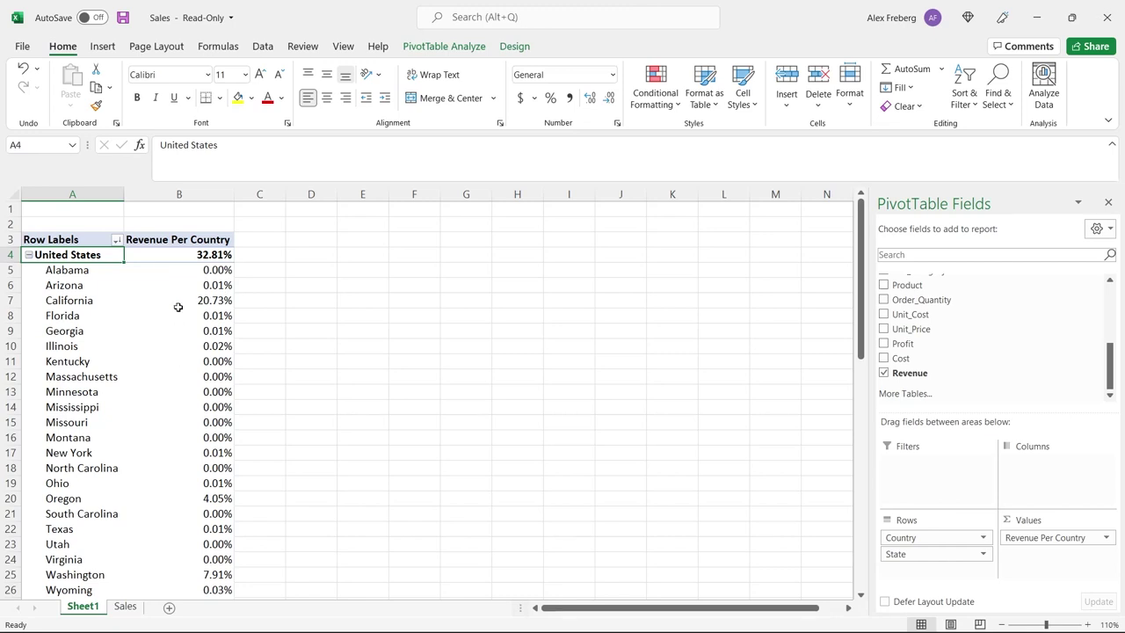
pyautogui.rightClick(193, 270)
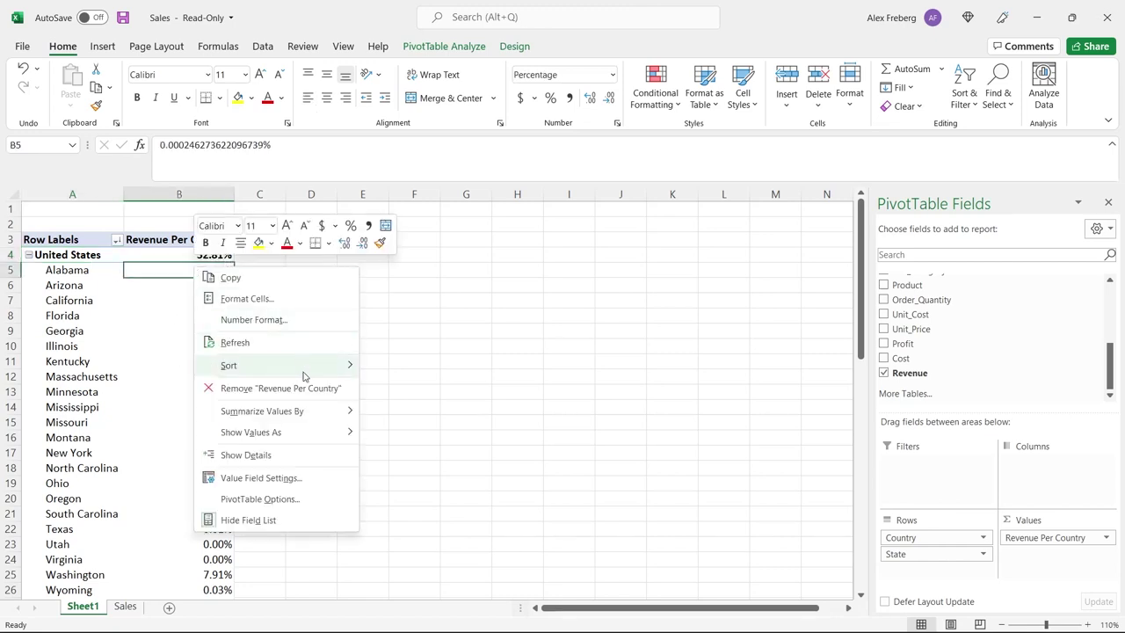
pyautogui.moveTo(304, 370)
pyautogui.click(410, 387)
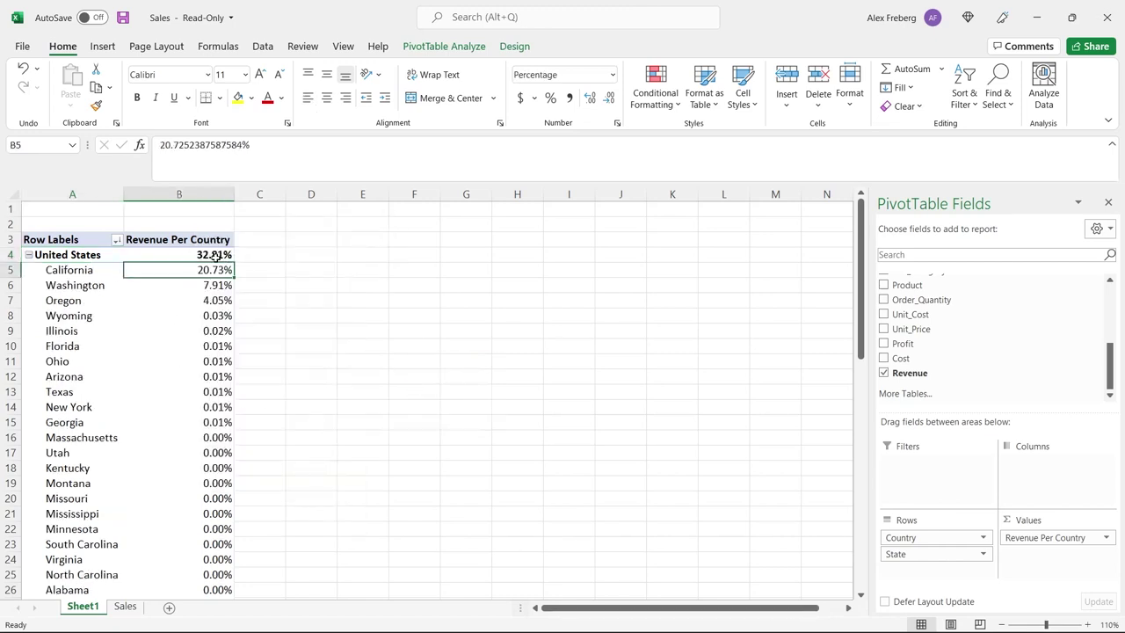
pyautogui.click(90, 270)
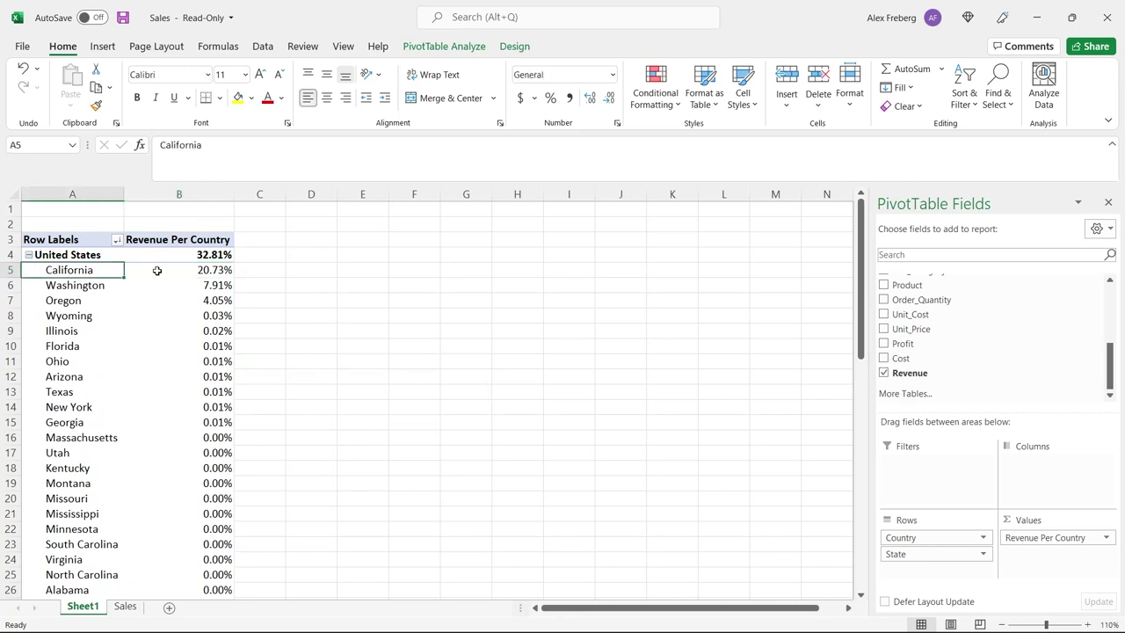
pyautogui.click(157, 270)
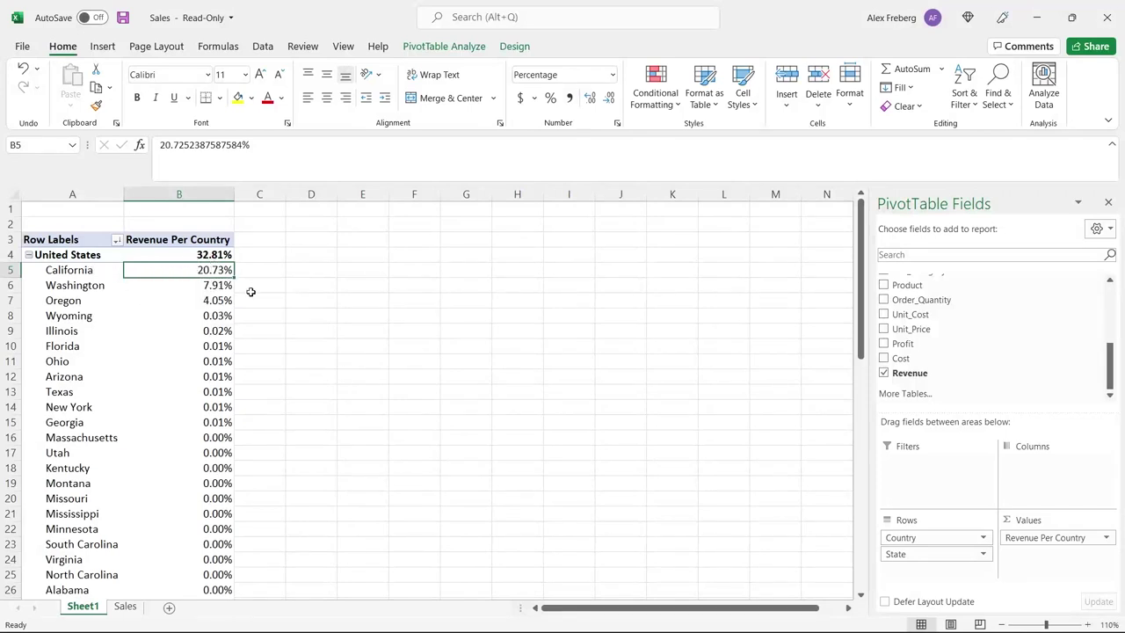
# - Undo the sorting, the United States expansion, and the custom name and percentage display of the revenue field
pyautogui.hotkey('ctrl', 'z')
pyautogui.hotkey('ctrl', 'z')
pyautogui.hotkey('ctrl', 'z')
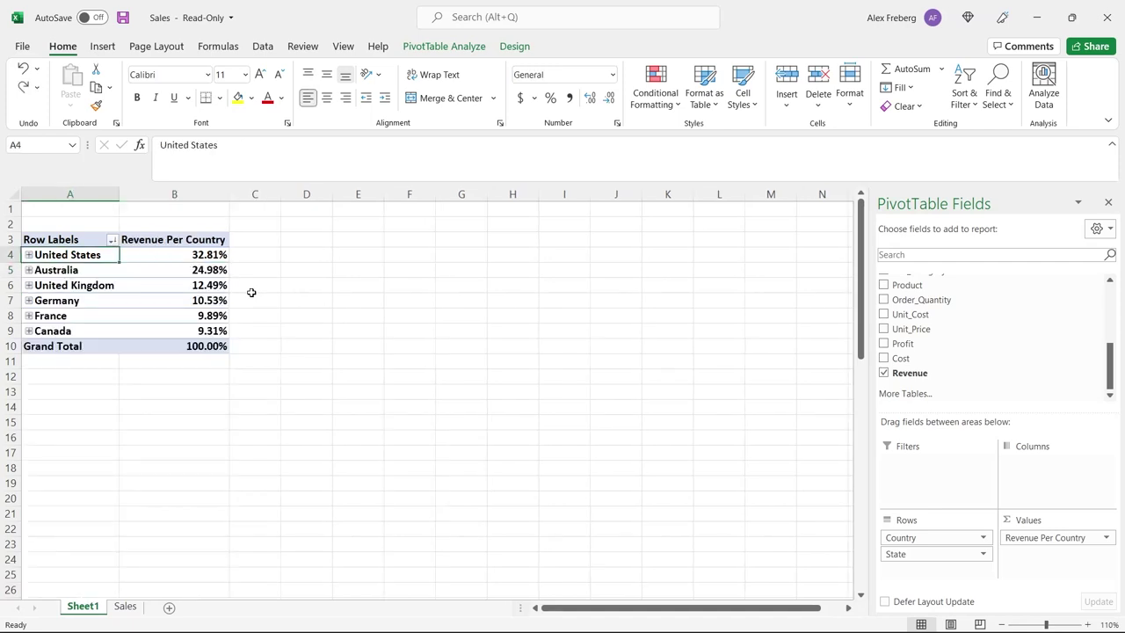
pyautogui.hotkey('ctrl', 'z')
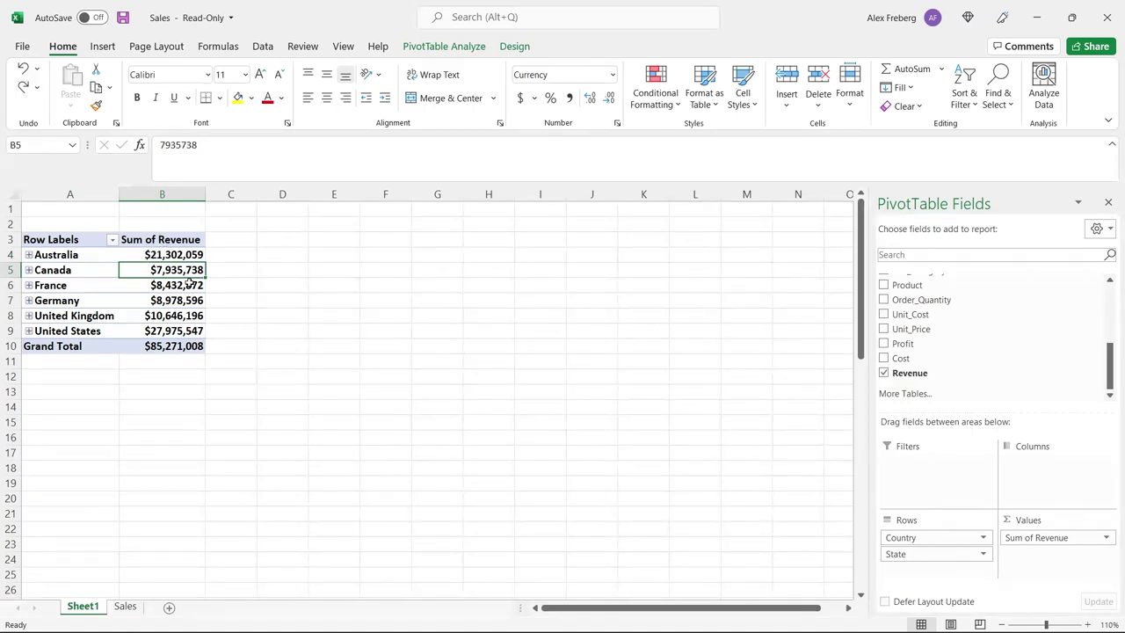
# - Add Cost and Profit to the PivotTable values as sums after Sum of Revenue
pyautogui.moveTo(188, 282)
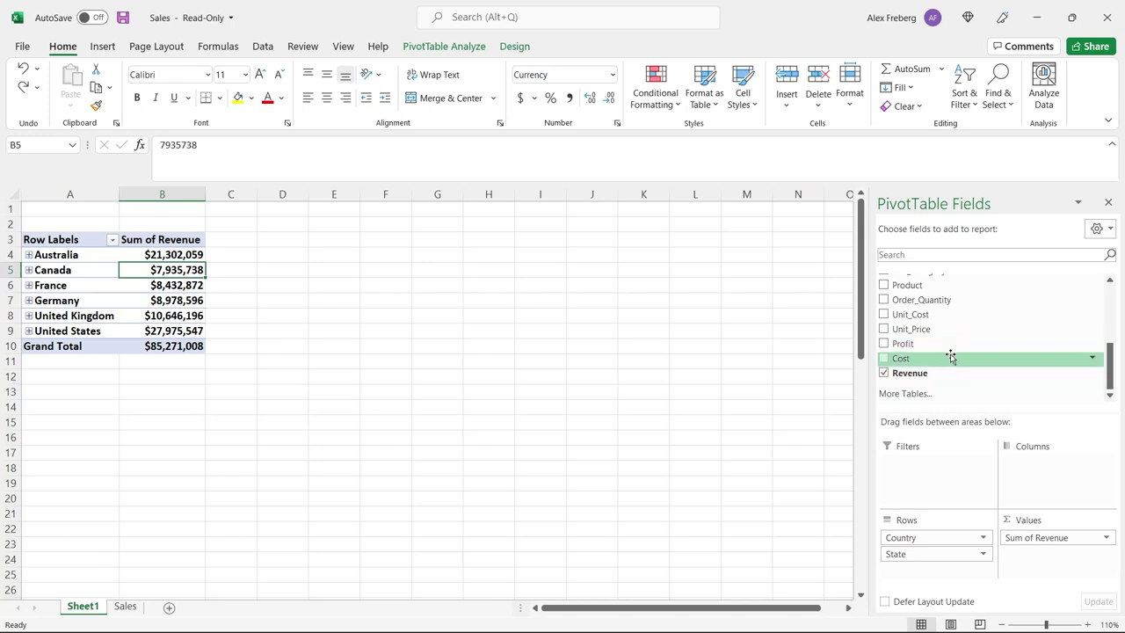
pyautogui.moveTo(950, 355); pyautogui.dragTo(1030, 550)
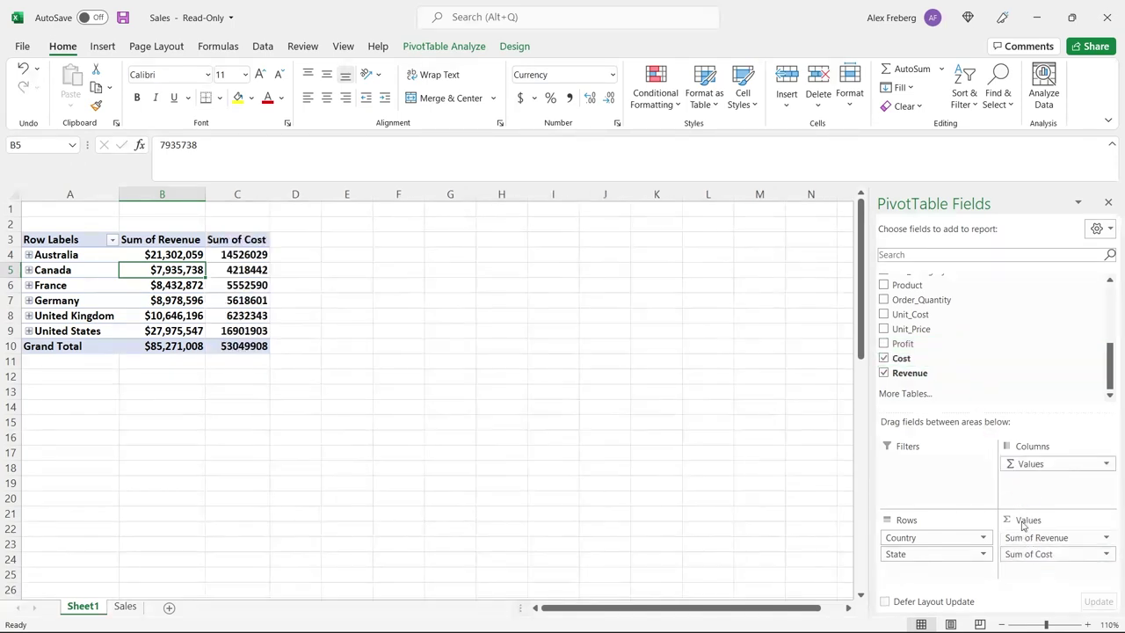
pyautogui.moveTo(937, 343); pyautogui.dragTo(1039, 576)
# - Format the Sum of Cost and Sum of Profit values in C4:D10 as Currency with no decimal places
pyautogui.moveTo(236, 255); pyautogui.dragTo(313, 344)
pyautogui.click(613, 74)
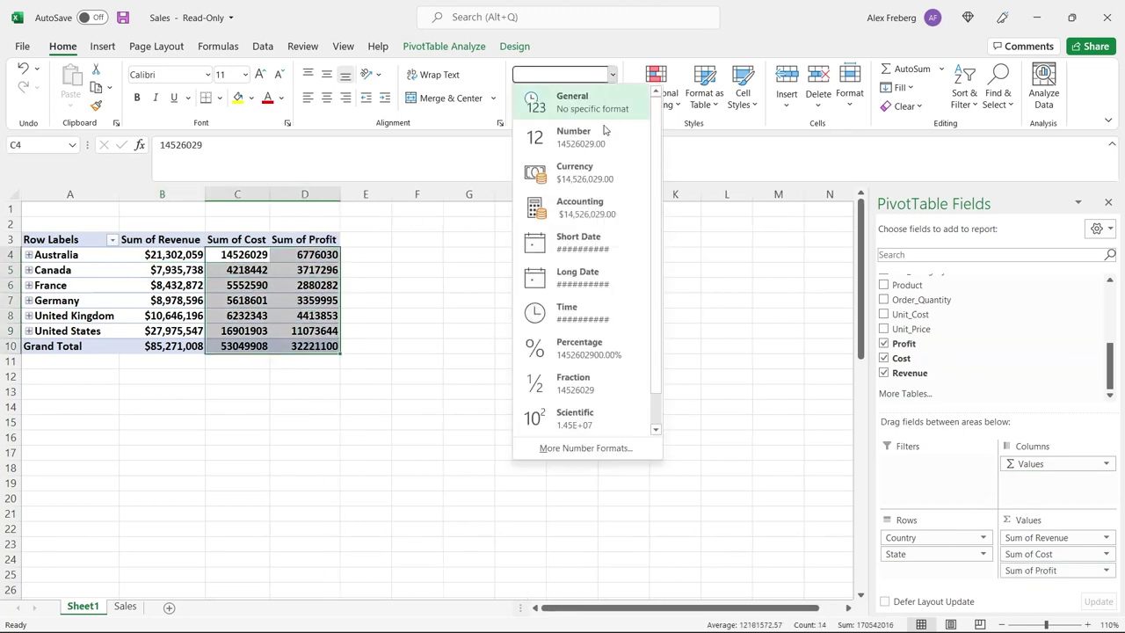
pyautogui.click(590, 174)
pyautogui.click(611, 100)
pyautogui.click(611, 100)
pyautogui.click(397, 299)
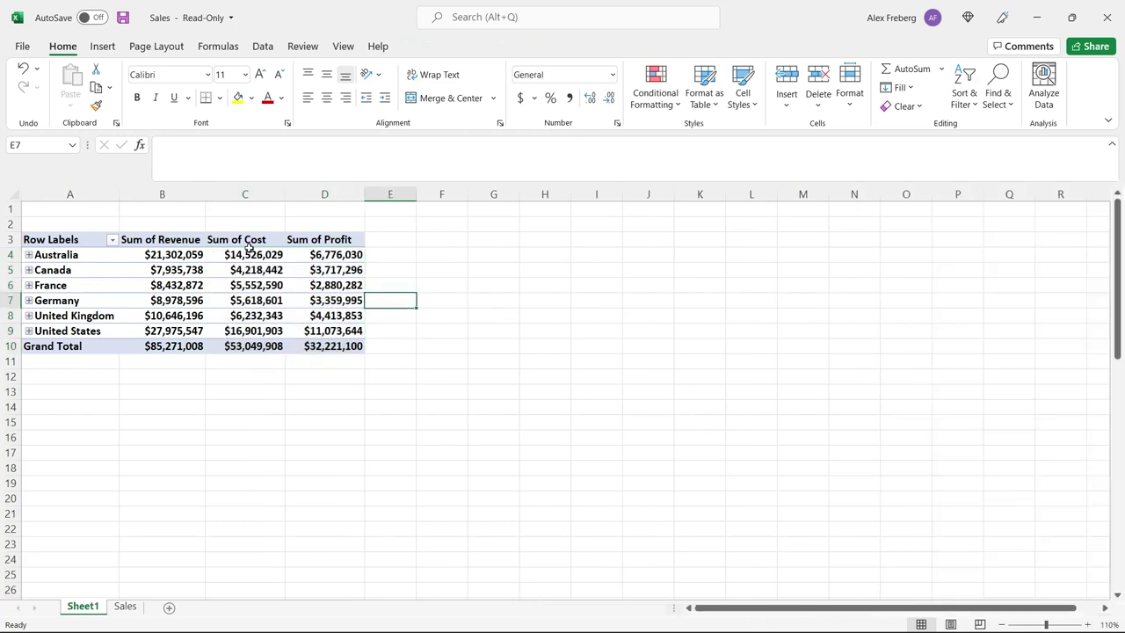
# - Check Germany's profit, then compare the revenue, cost and profit of the United States in row 9
pyautogui.click(351, 301)
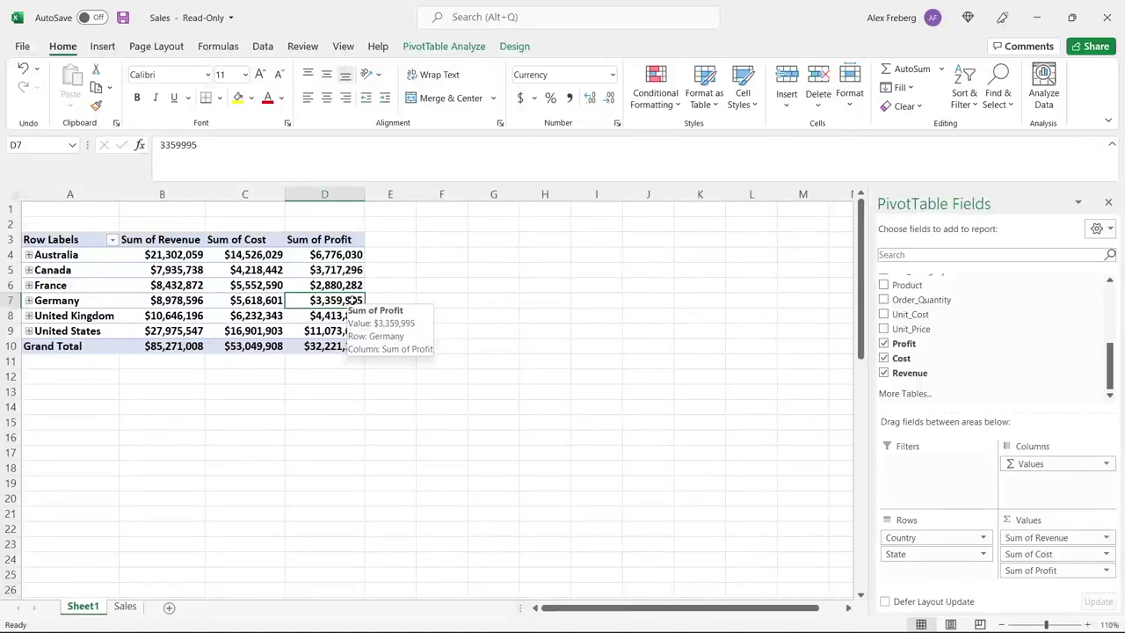
pyautogui.click(170, 334)
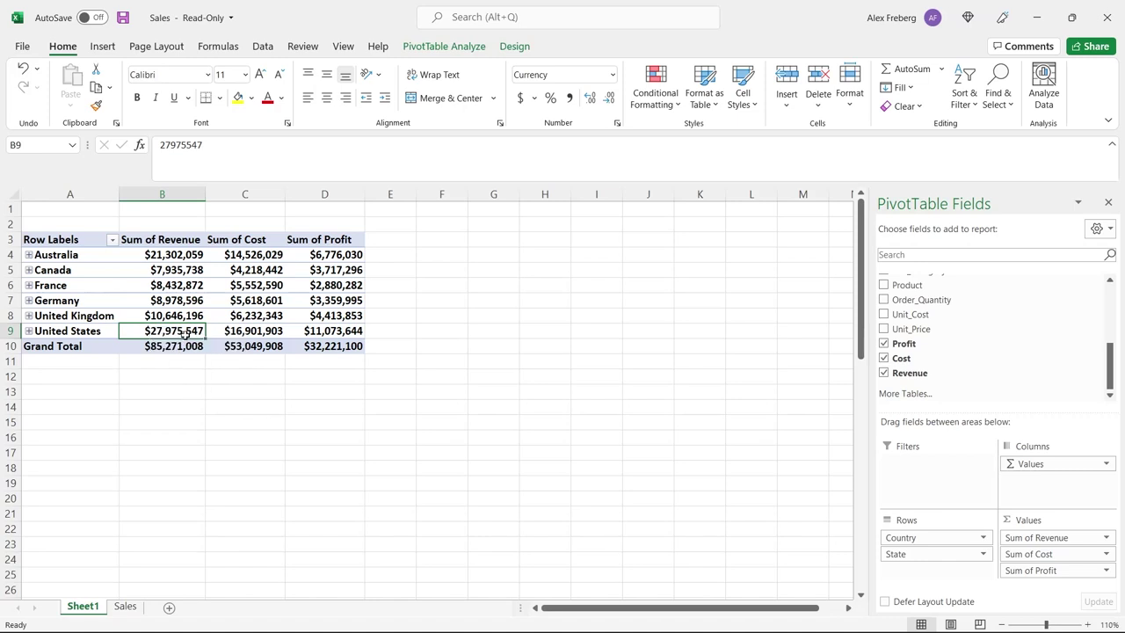
pyautogui.click(255, 331)
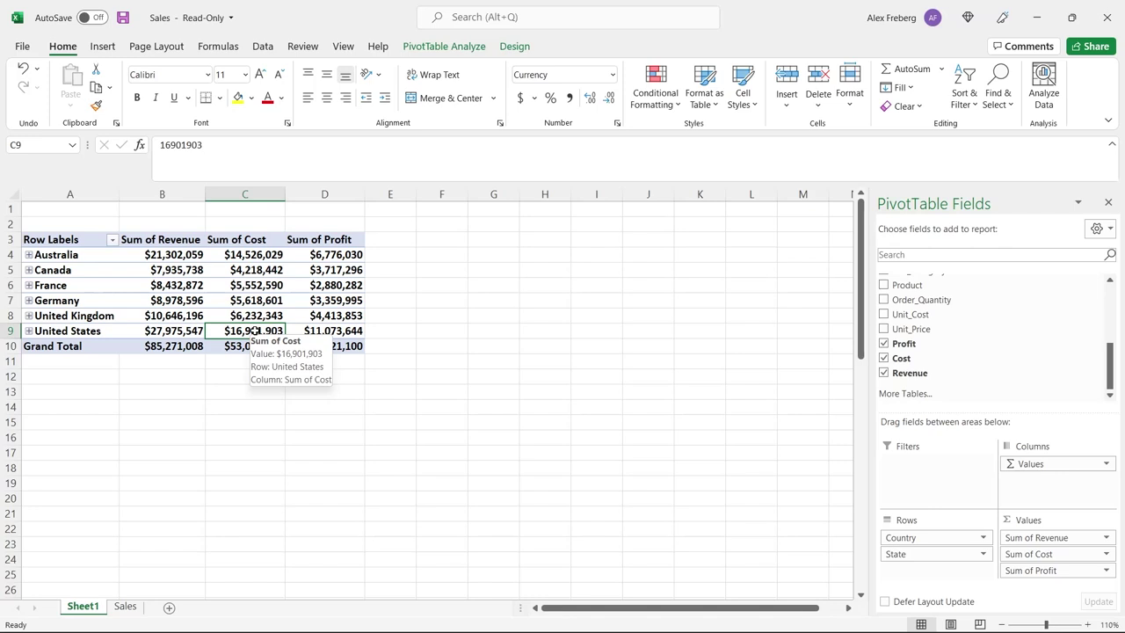
pyautogui.click(334, 331)
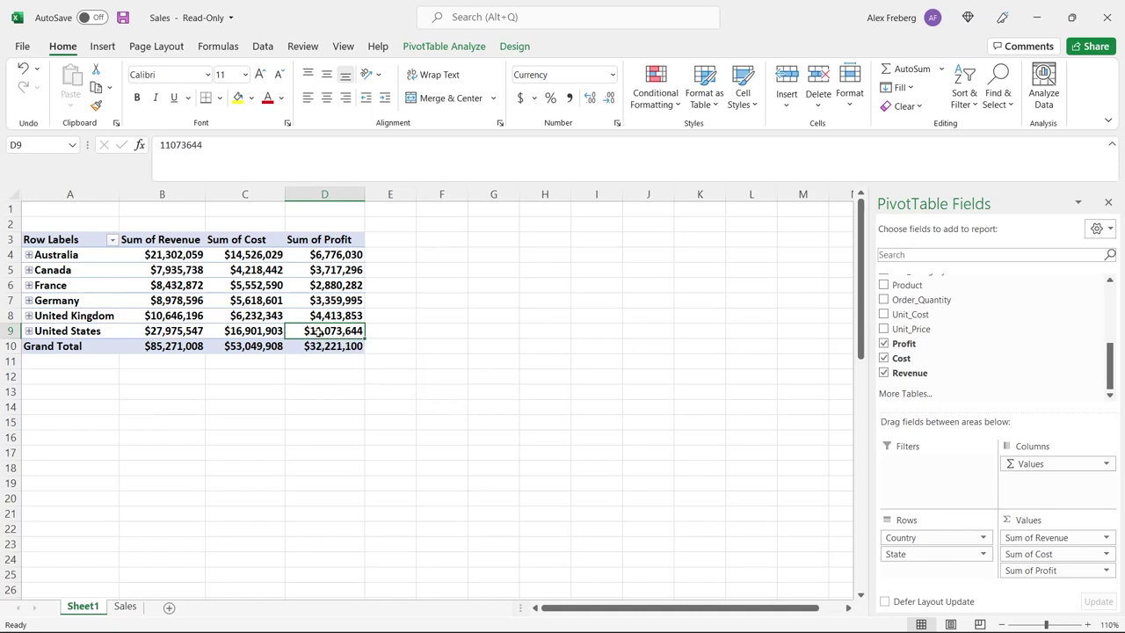
pyautogui.moveTo(336, 331)
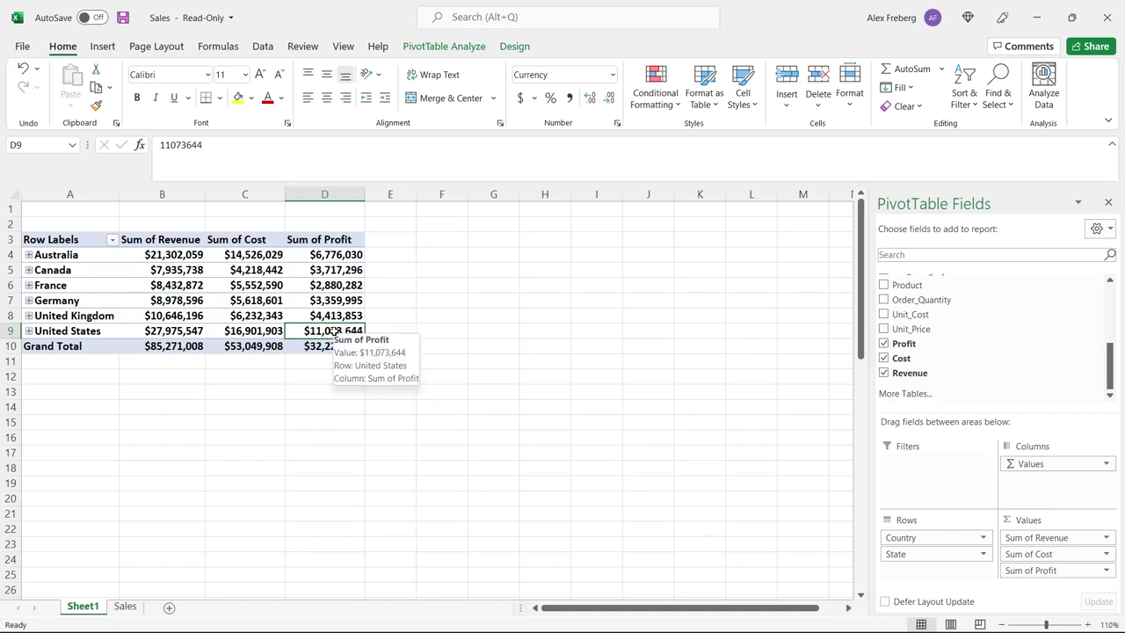
pyautogui.click(185, 331)
pyautogui.click(249, 330)
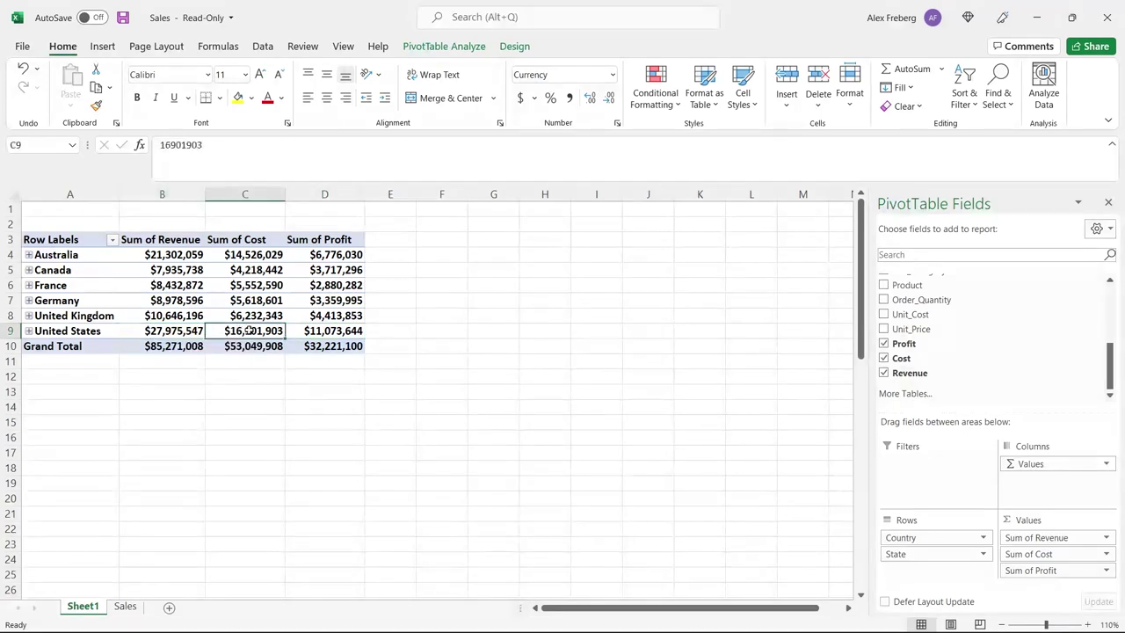
pyautogui.click(332, 332)
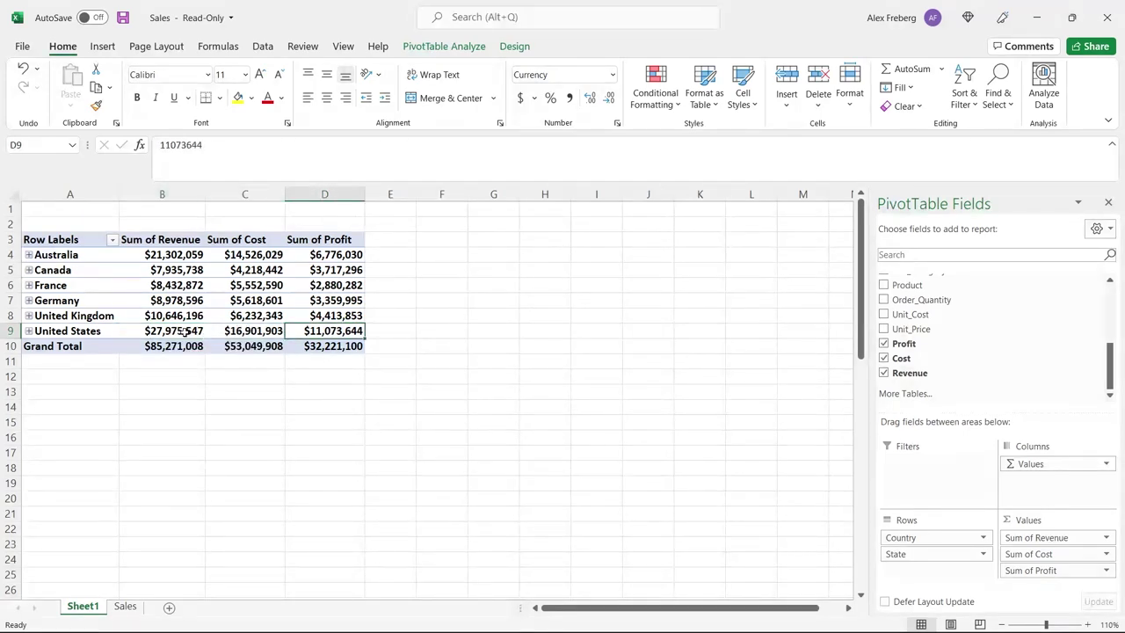
pyautogui.click(239, 333)
pyautogui.click(183, 332)
pyautogui.click(238, 333)
pyautogui.click(327, 327)
pyautogui.moveTo(337, 330)
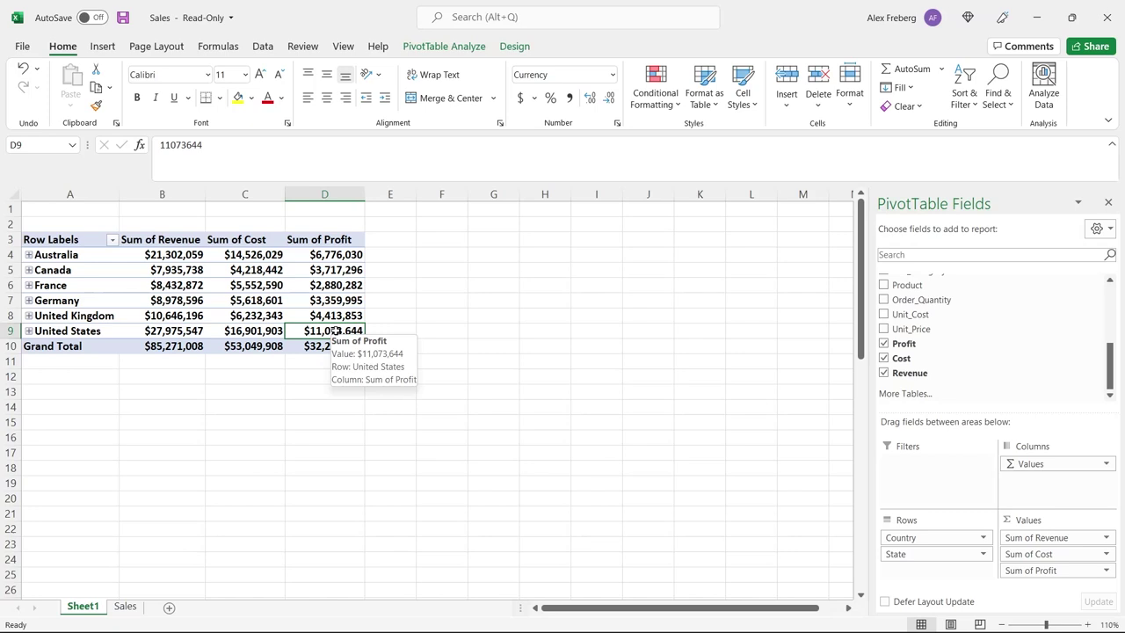
# - Start a new calculated field for the PivotTable and name it CaculatedFieldDemo
pyautogui.click(455, 50)
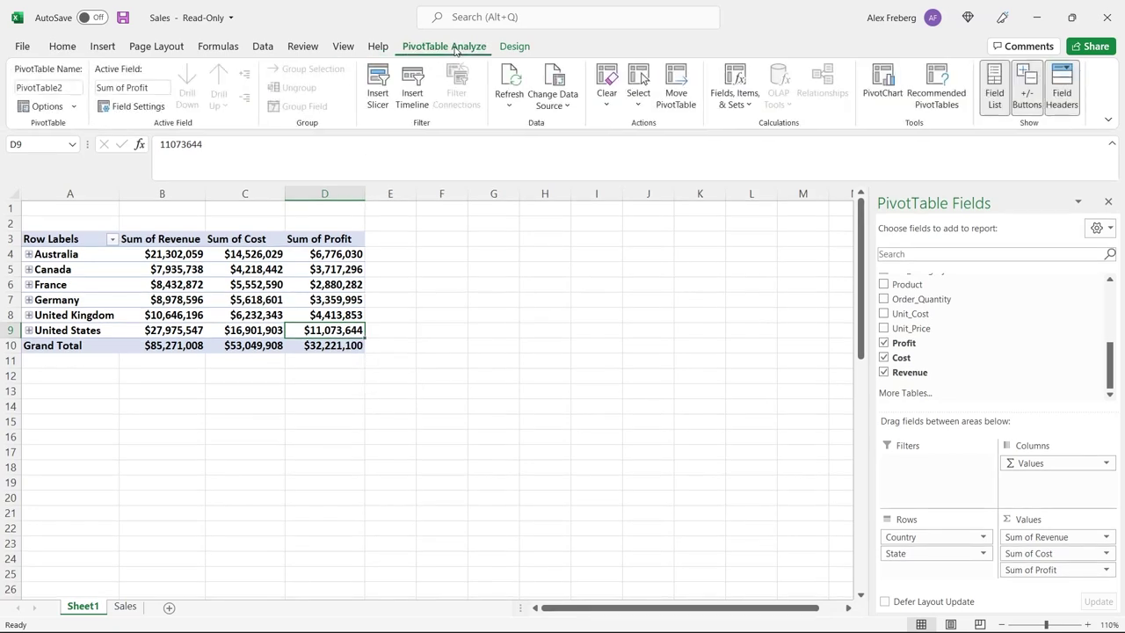
pyautogui.click(736, 79)
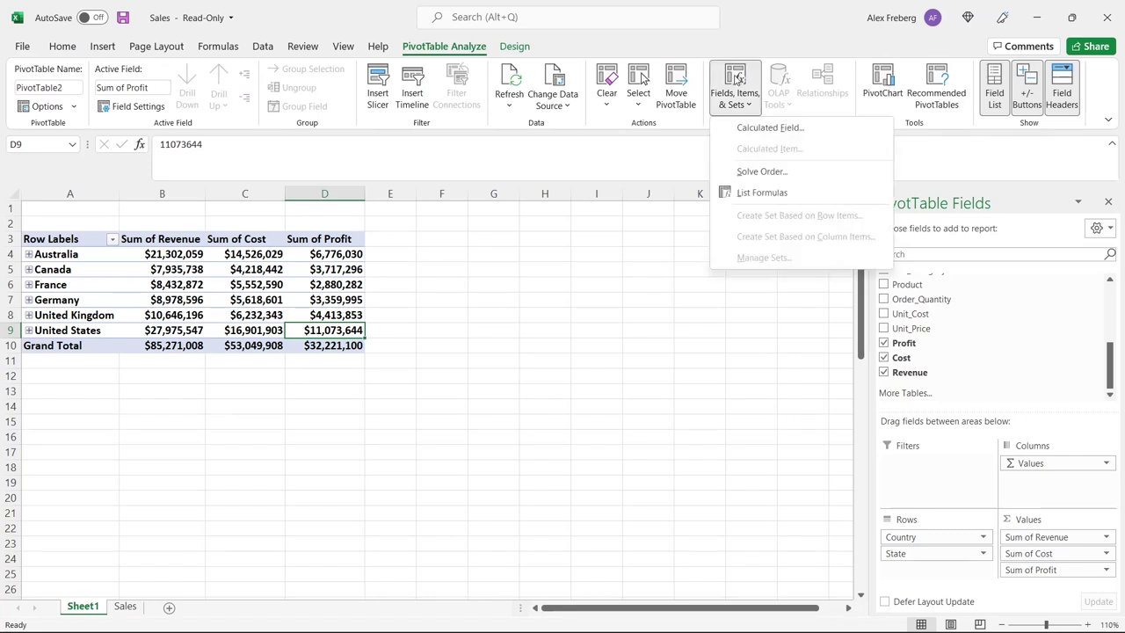
pyautogui.click(749, 129)
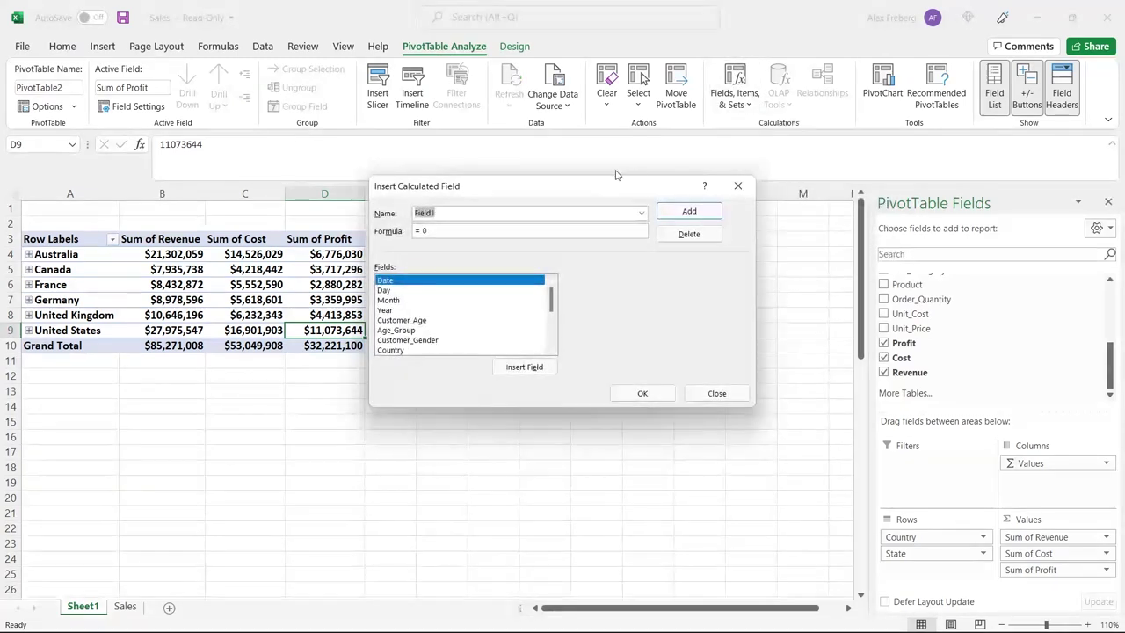
pyautogui.moveTo(607, 184); pyautogui.dragTo(784, 149)
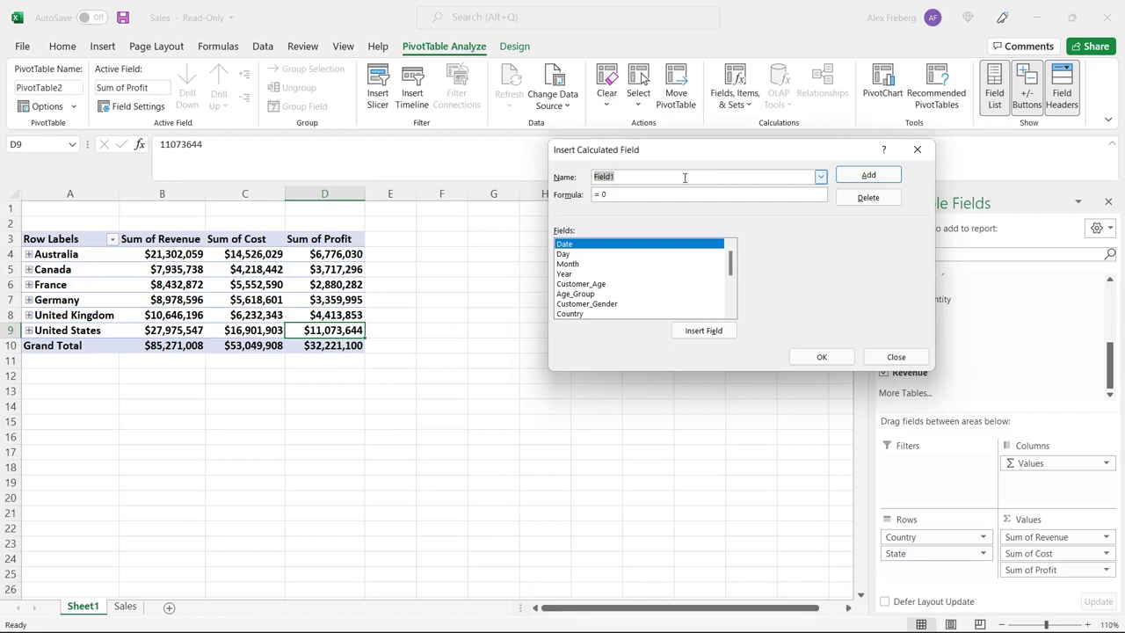
pyautogui.write('CAl')
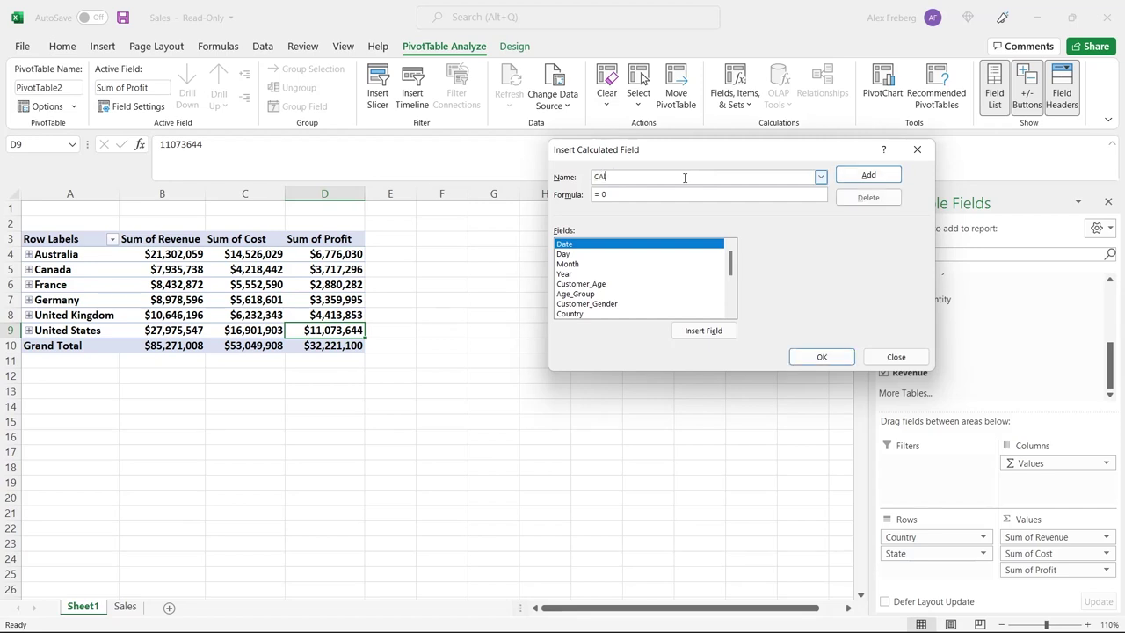
pyautogui.press('BackSpace')
pyautogui.write('alculatedFieldDemo')
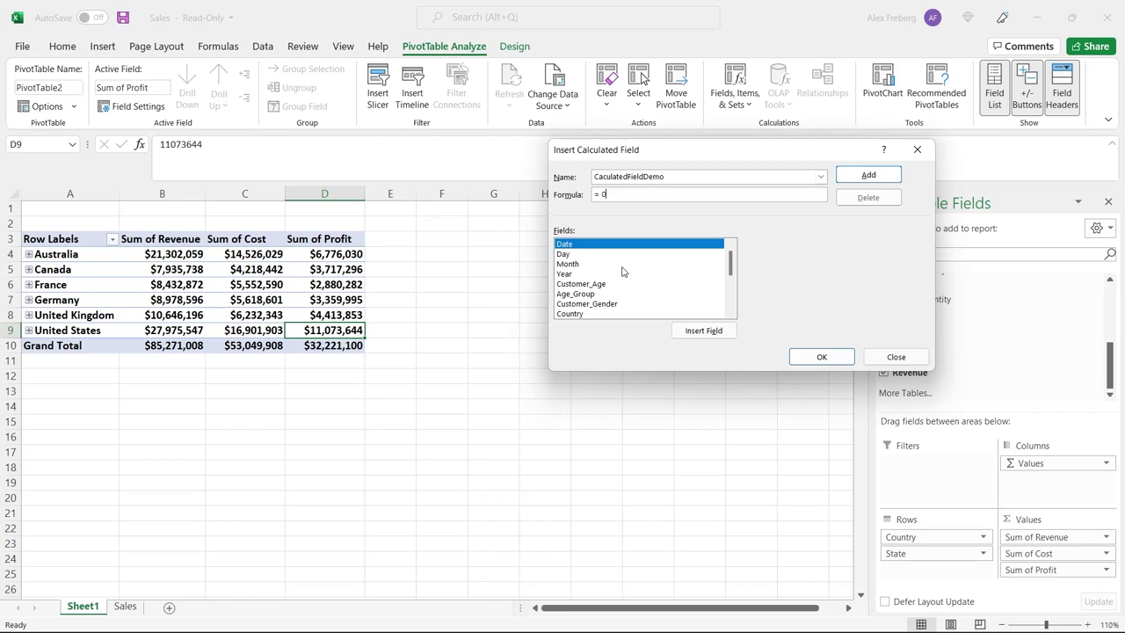
# - Define the calculated field's formula as Revenue minus Cost and add the field to the PivotTable
pyautogui.moveTo(734, 269); pyautogui.dragTo(732, 299)
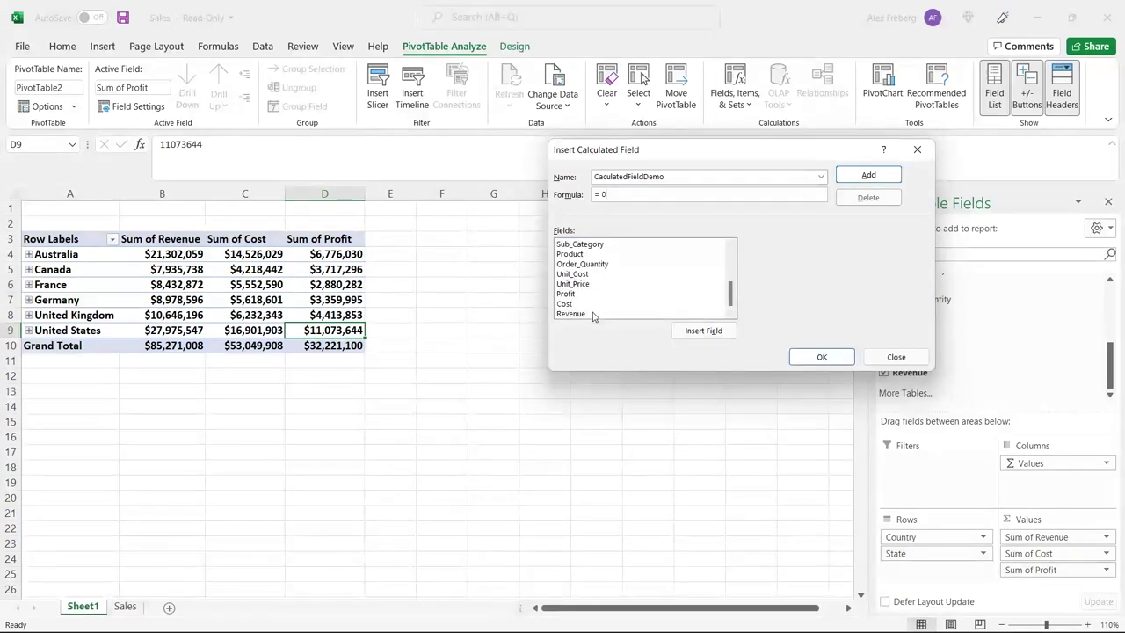
pyautogui.click(593, 314)
pyautogui.click(696, 332)
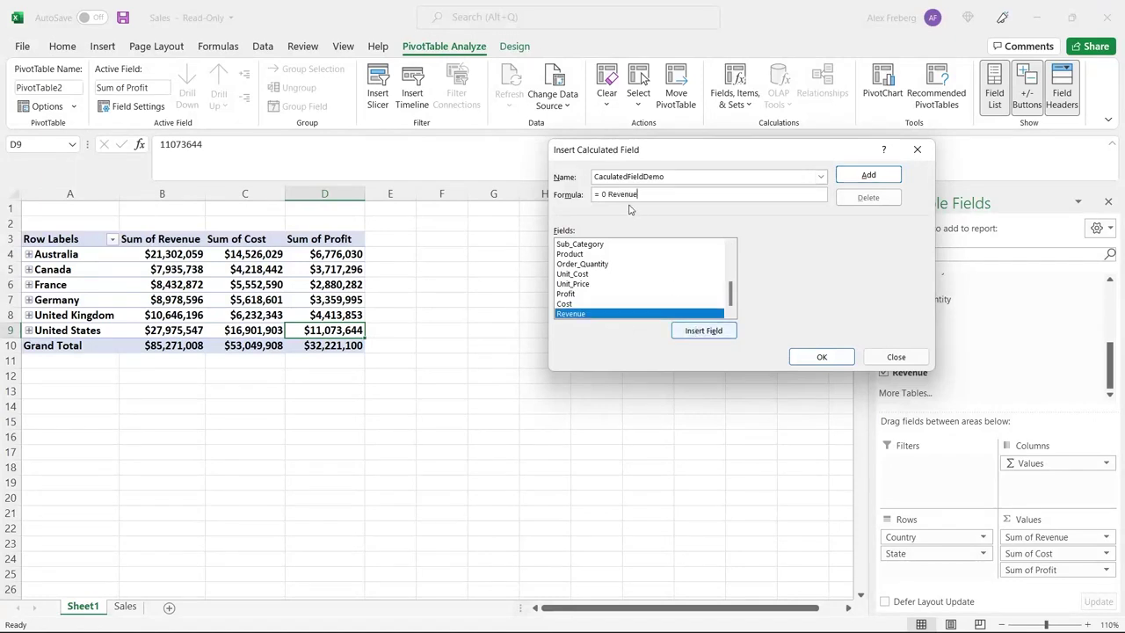
pyautogui.click(609, 195)
pyautogui.press('BackSpace')
pyautogui.press('BackSpace')
pyautogui.press('BackSpace')
pyautogui.click(598, 304)
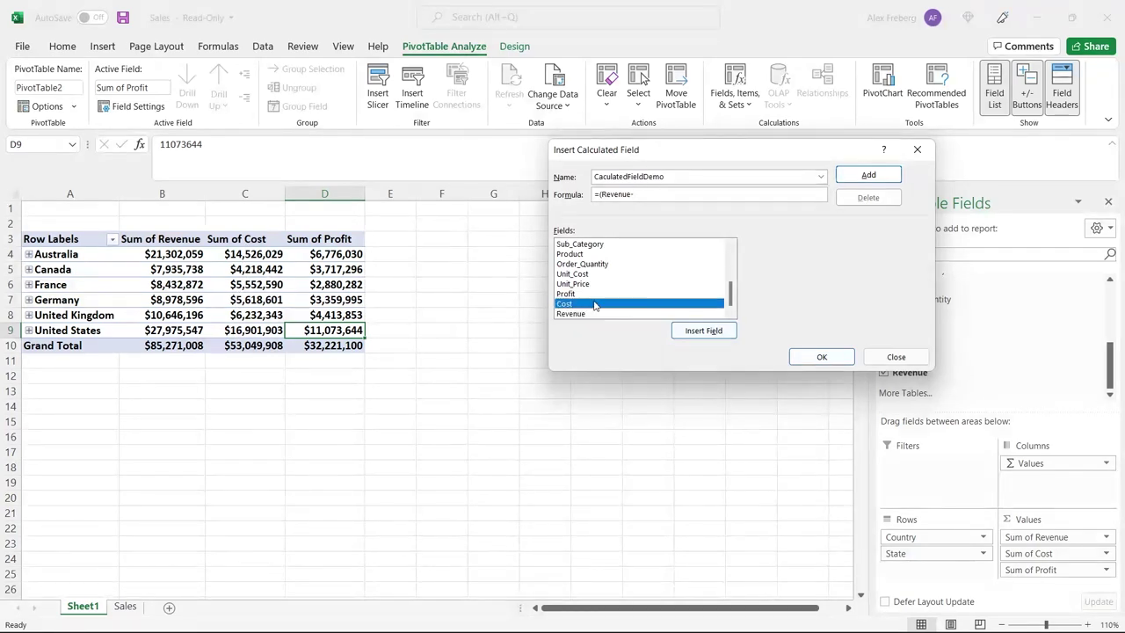
pyautogui.click(709, 334)
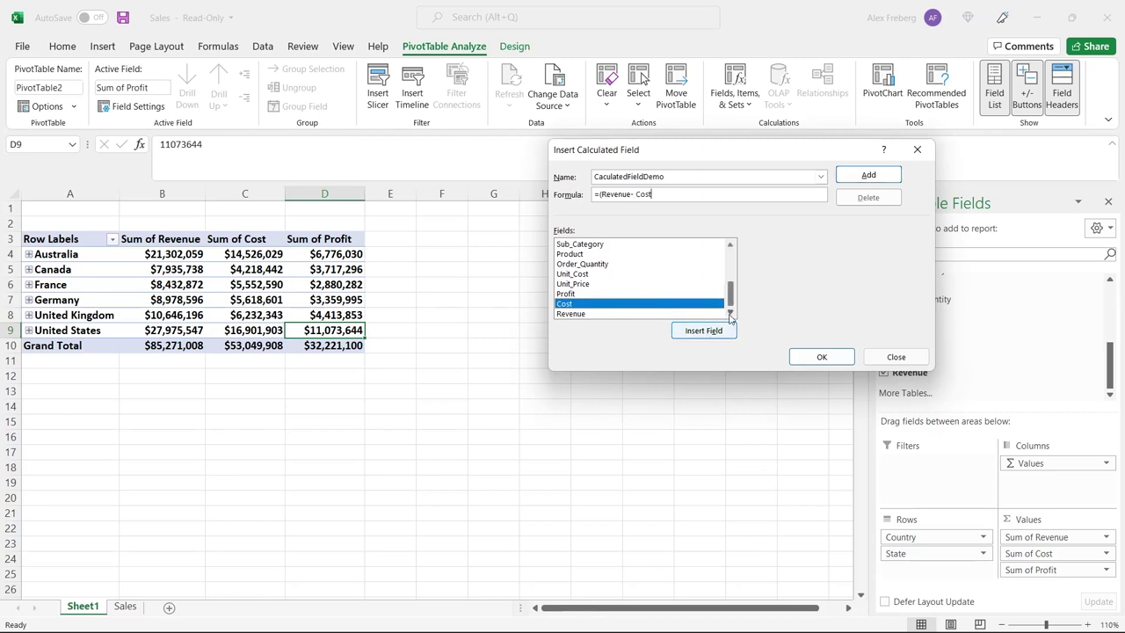
pyautogui.click(822, 356)
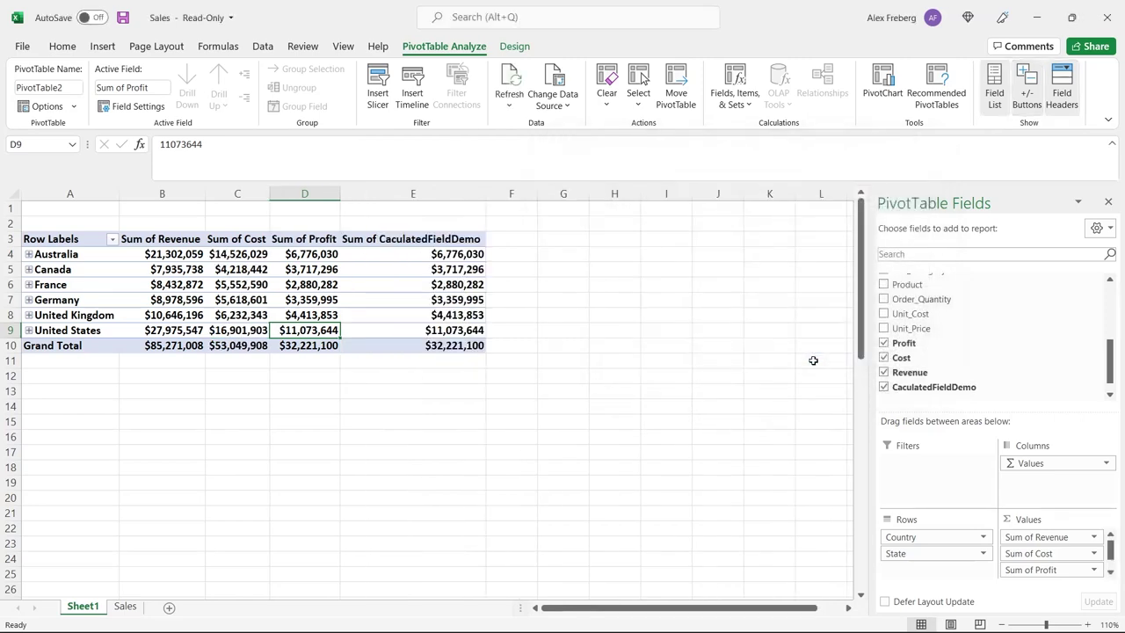
# - Compare the calculated field with Sum of Profit for the Grand Total, United States and United Kingdom rows
pyautogui.click(413, 345)
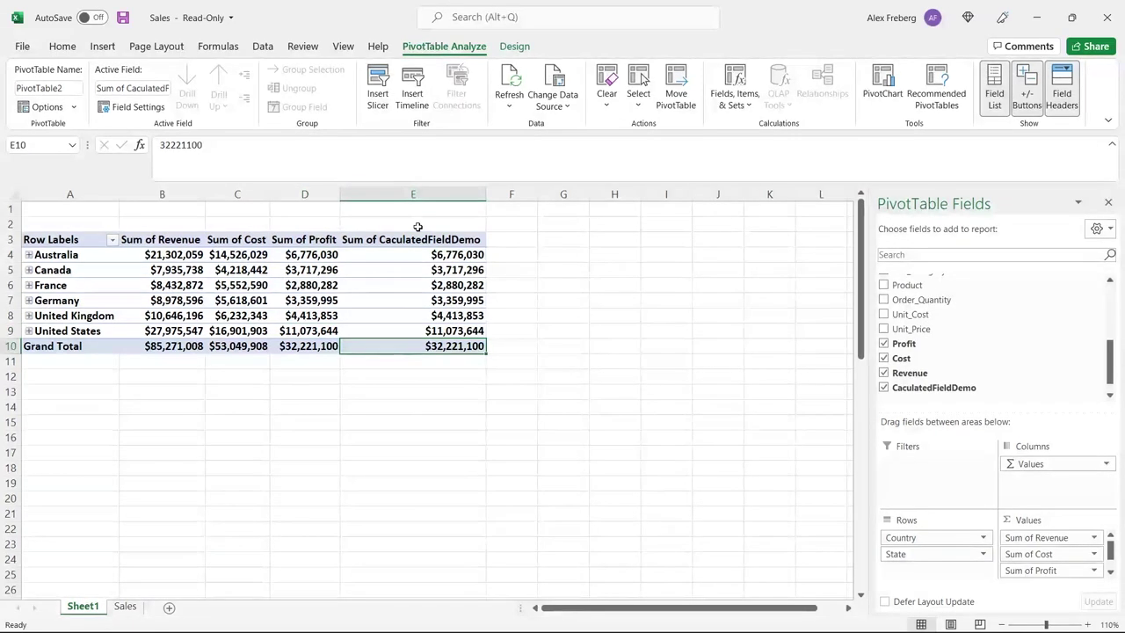
pyautogui.click(308, 347)
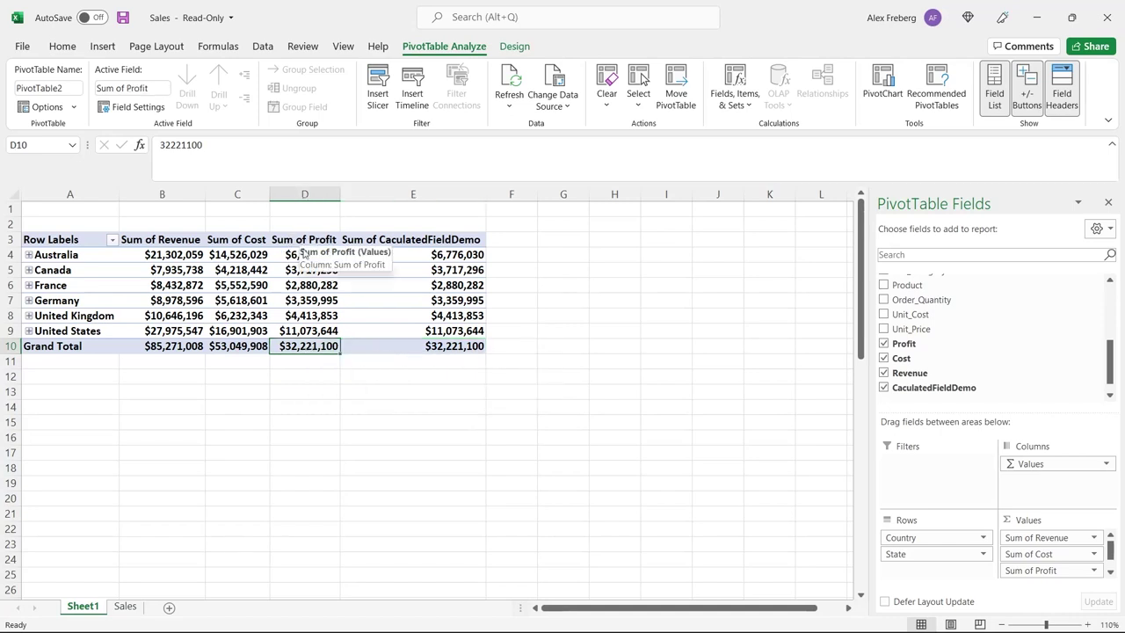
pyautogui.click(305, 330)
pyautogui.click(369, 331)
pyautogui.click(318, 317)
pyautogui.click(361, 318)
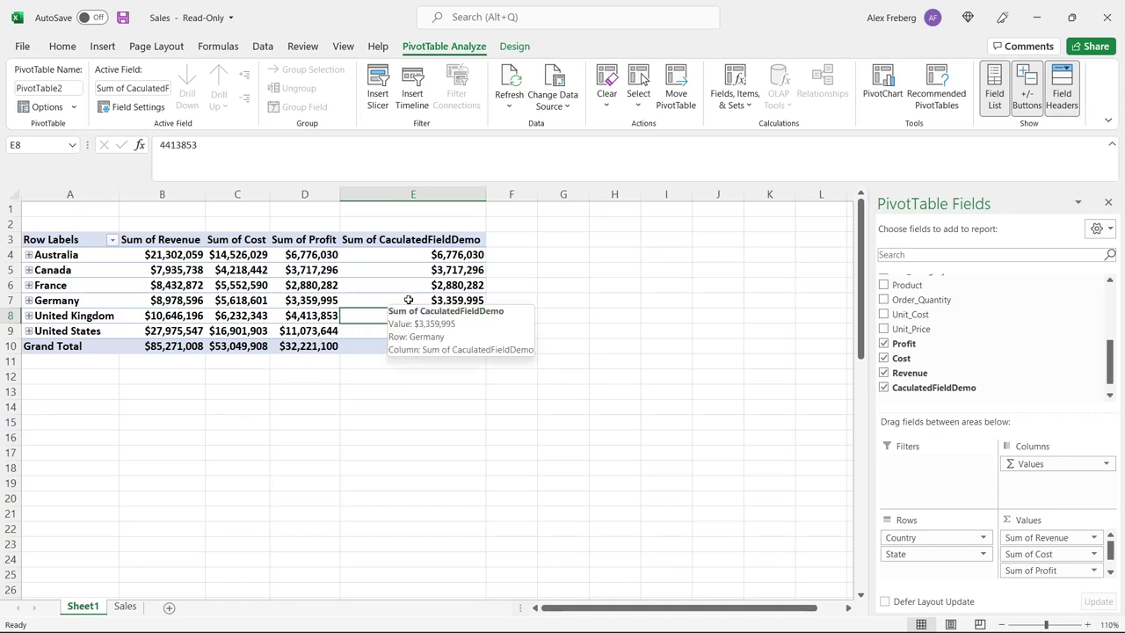
pyautogui.click(413, 195)
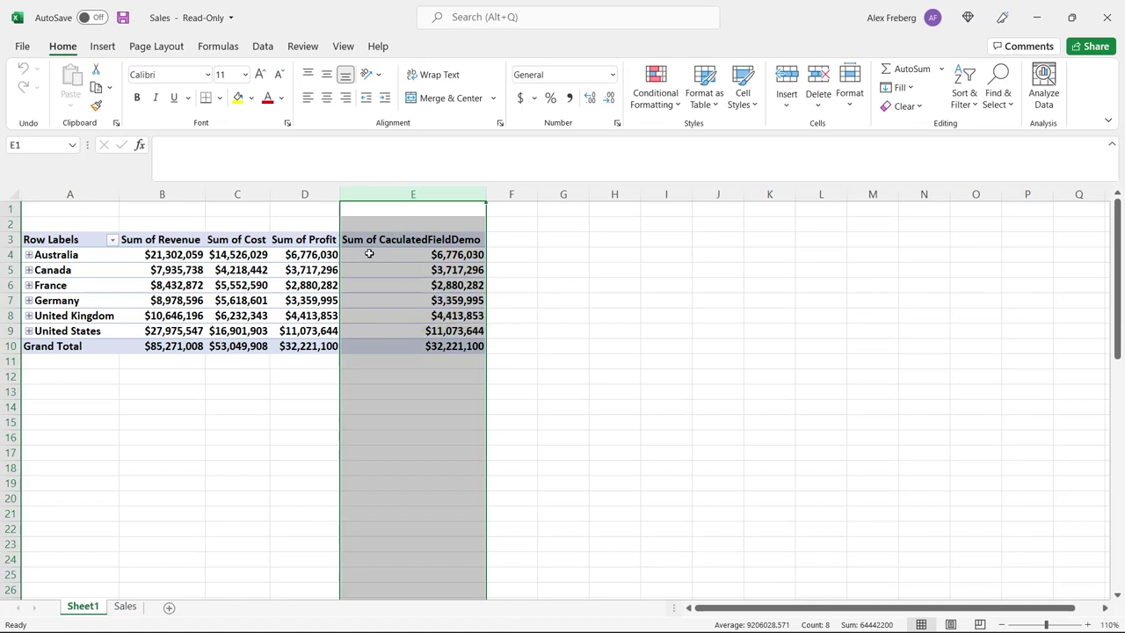
pyautogui.rightClick(410, 291)
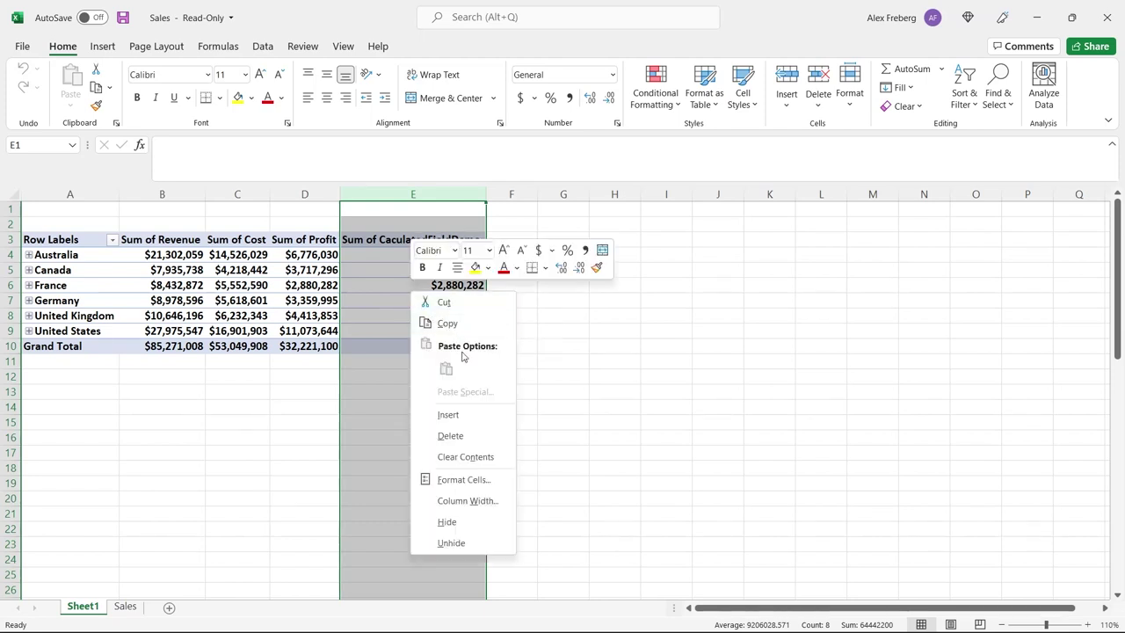
pyautogui.click(473, 304)
pyautogui.click(504, 300)
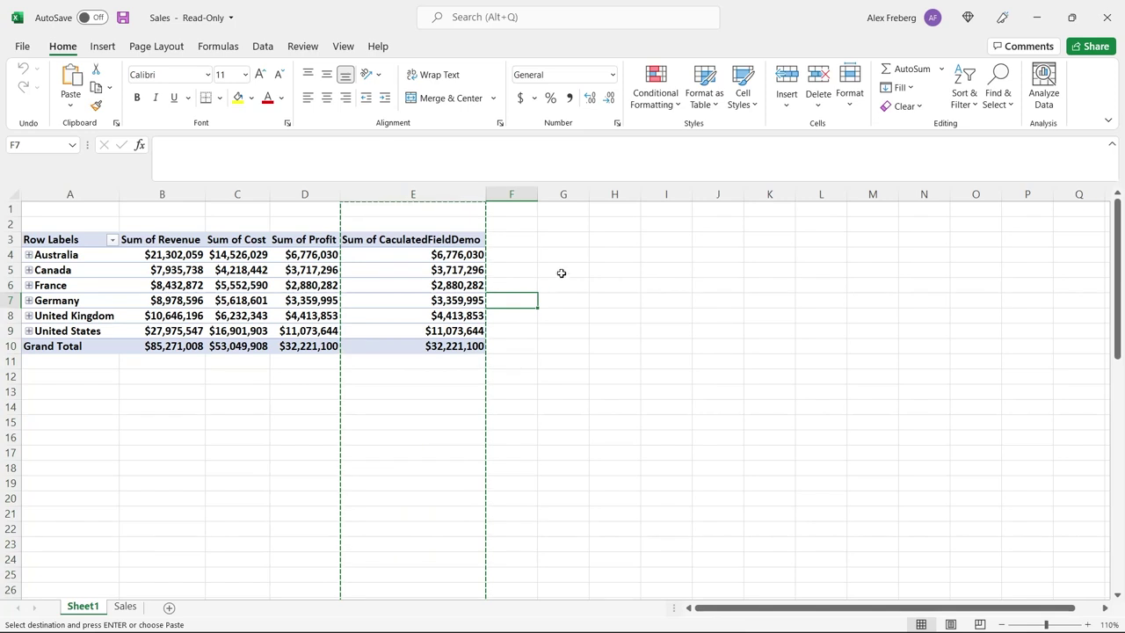
pyautogui.click(617, 193)
pyautogui.click(543, 241)
pyautogui.press('Escape')
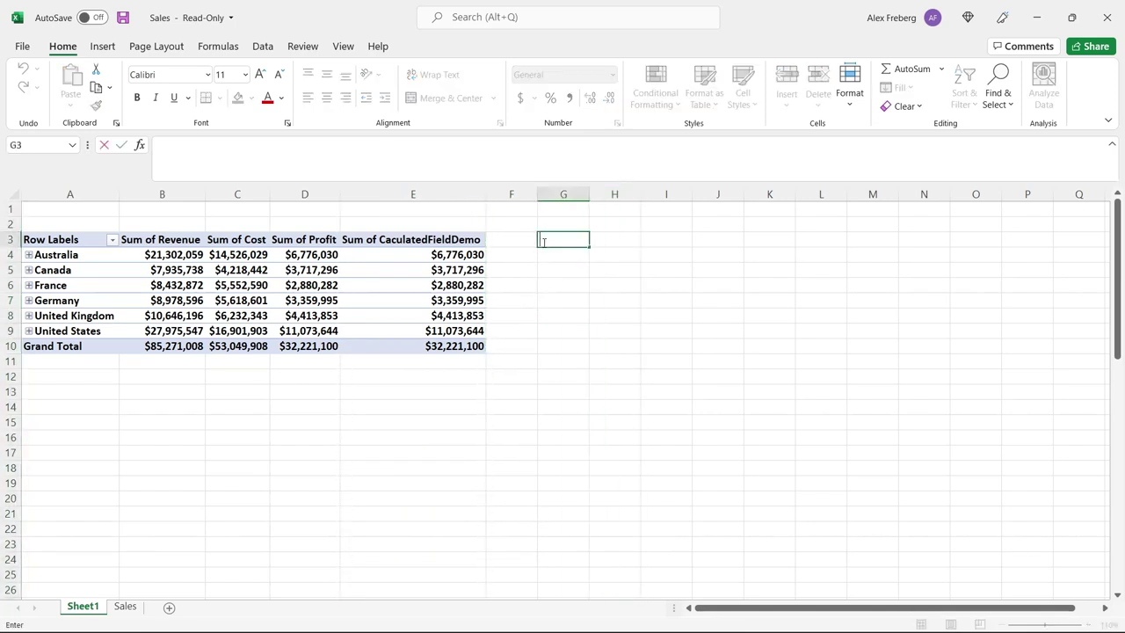
# - Remove CaculatedFieldDemo from the PivotTable values
pyautogui.click(426, 293)
pyautogui.moveTo(908, 315); pyautogui.dragTo(1023, 346)
pyautogui.scroll(-1, 1022, 346)
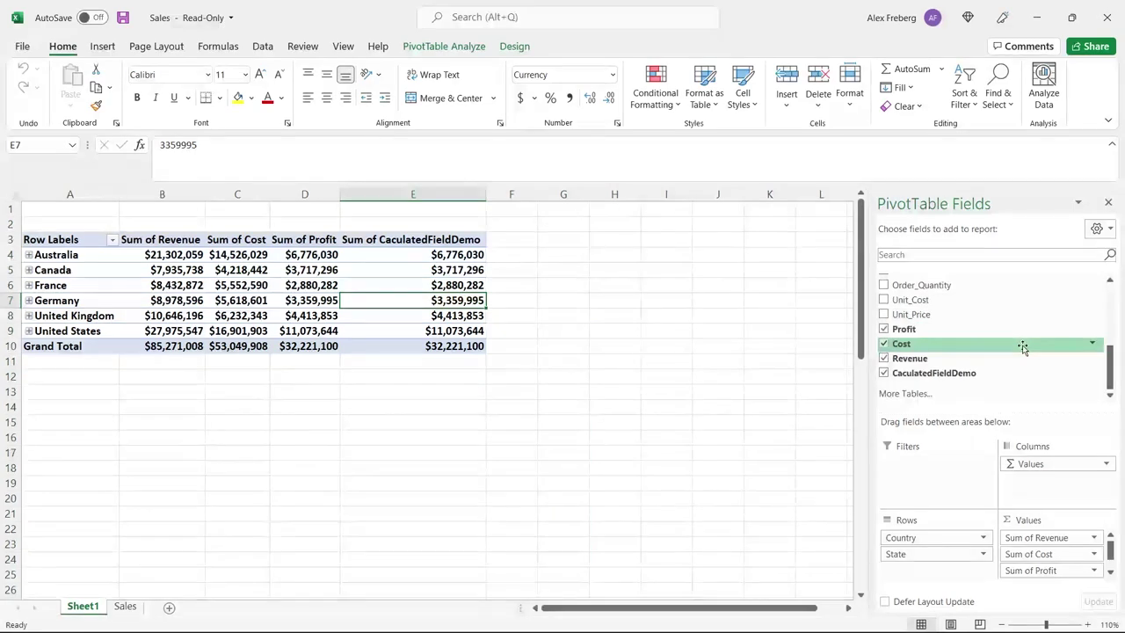
pyautogui.click(883, 373)
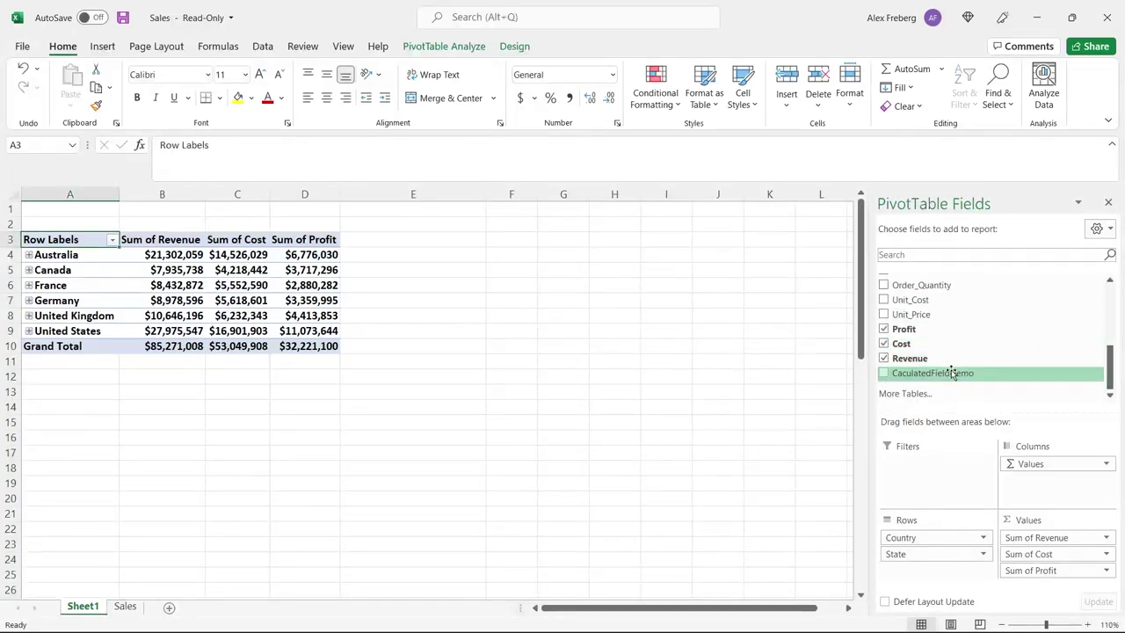
# - Add CaculatedFieldDemo back to the PivotTable values, check its United States value, and remove the field again
pyautogui.moveTo(953, 373); pyautogui.dragTo(1039, 579)
pyautogui.moveTo(963, 378); pyautogui.dragTo(1055, 588)
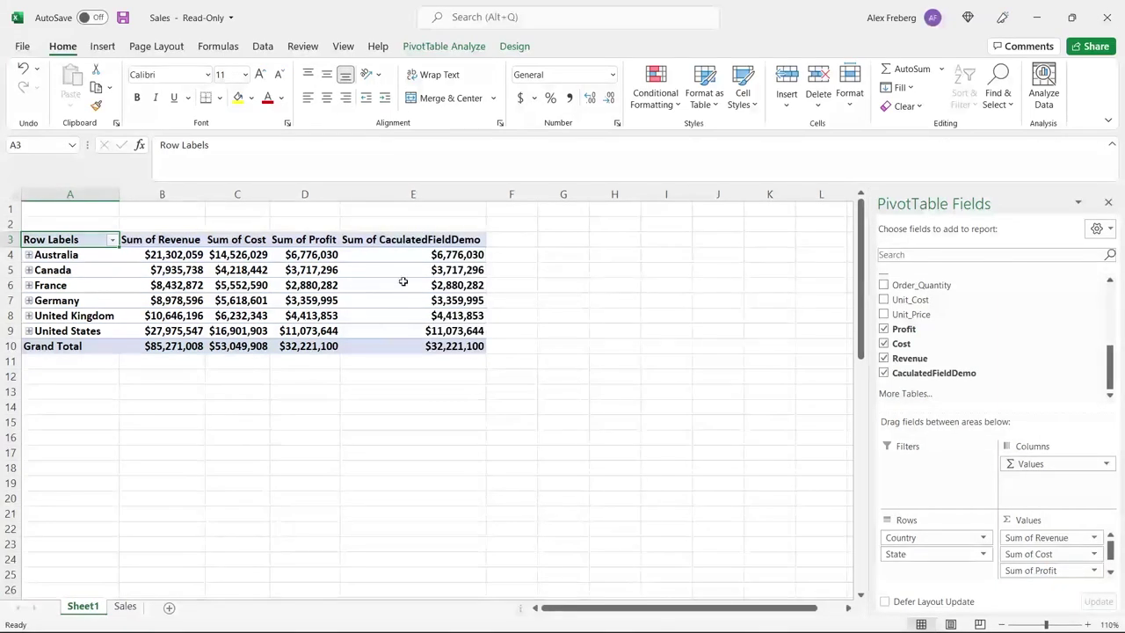
pyautogui.moveTo(437, 331)
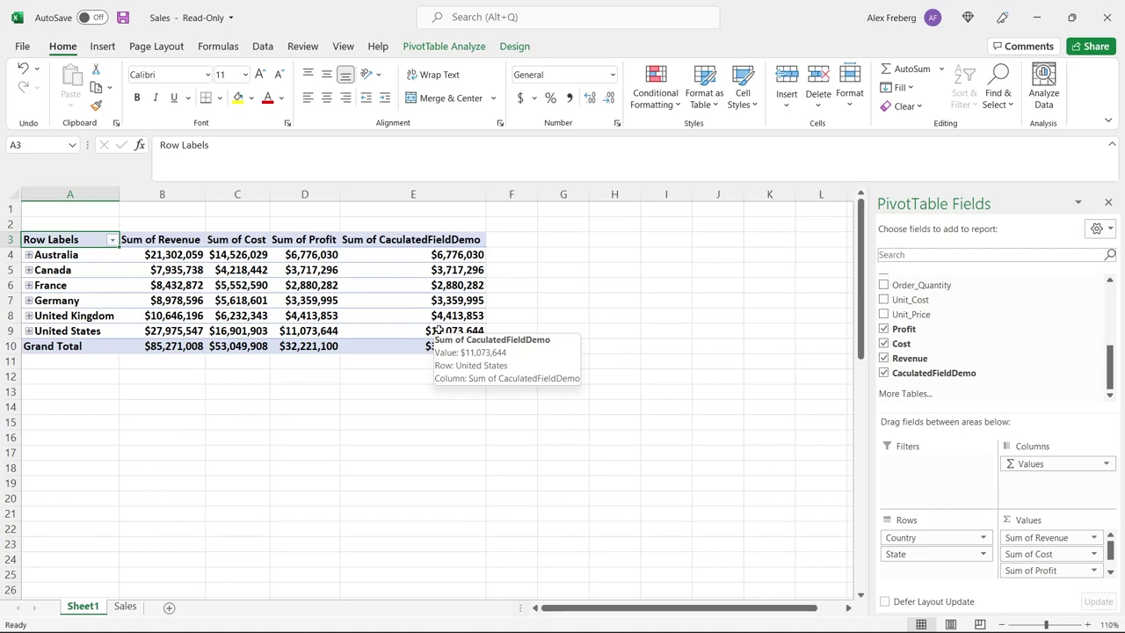
pyautogui.click(885, 374)
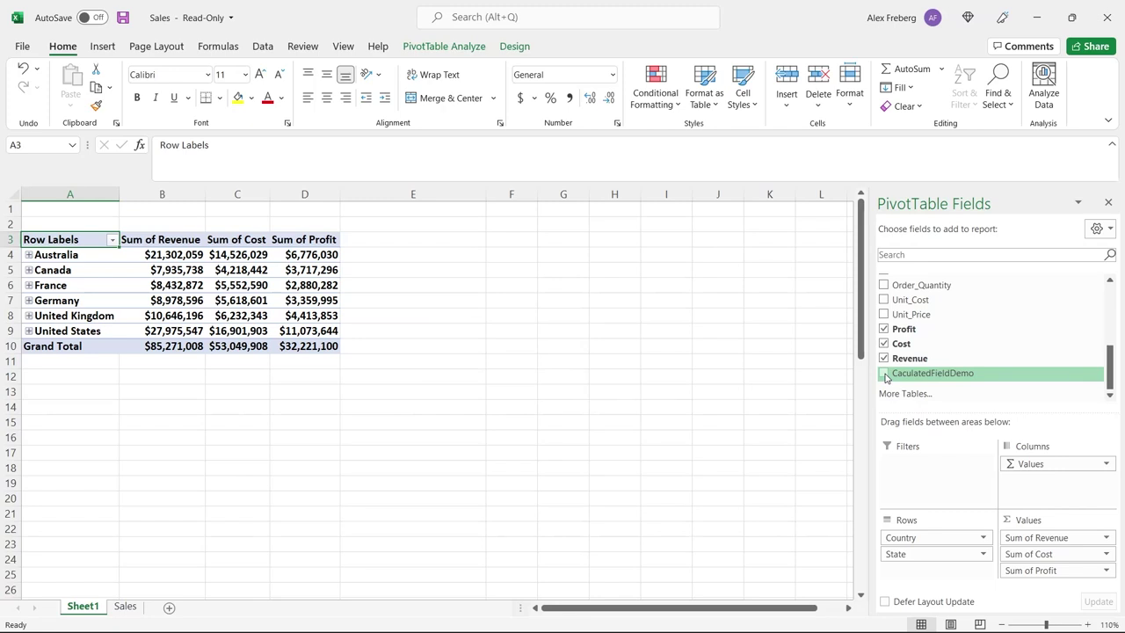
# - Try Country as the report filter set to Australia, and undo both the filtering and the field move
pyautogui.click(333, 347)
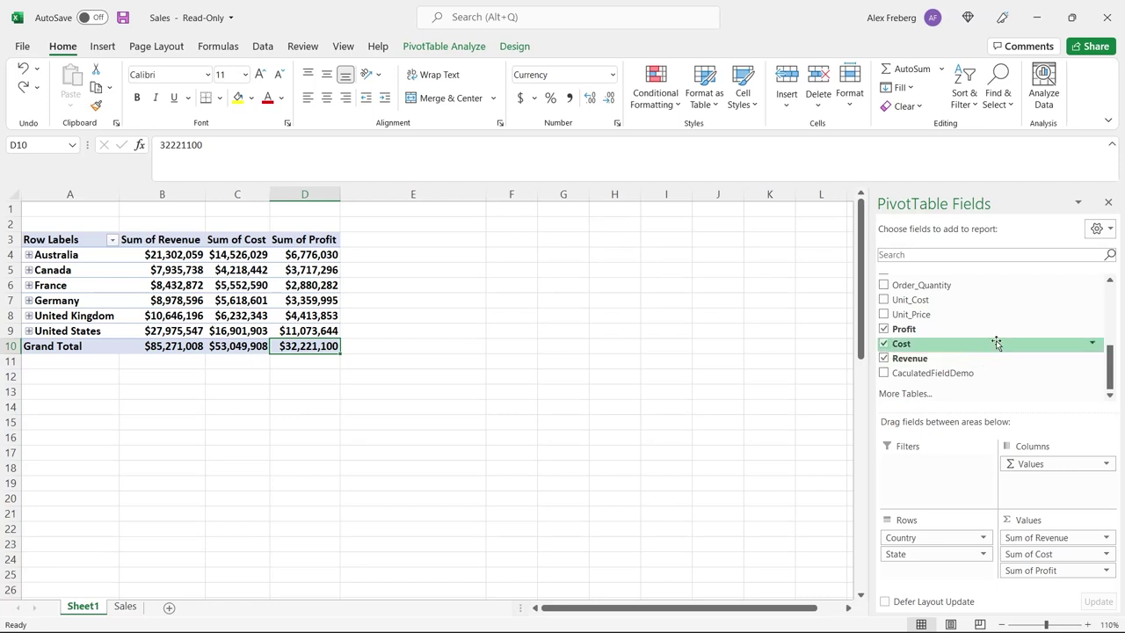
pyautogui.scroll(2, 996, 343)
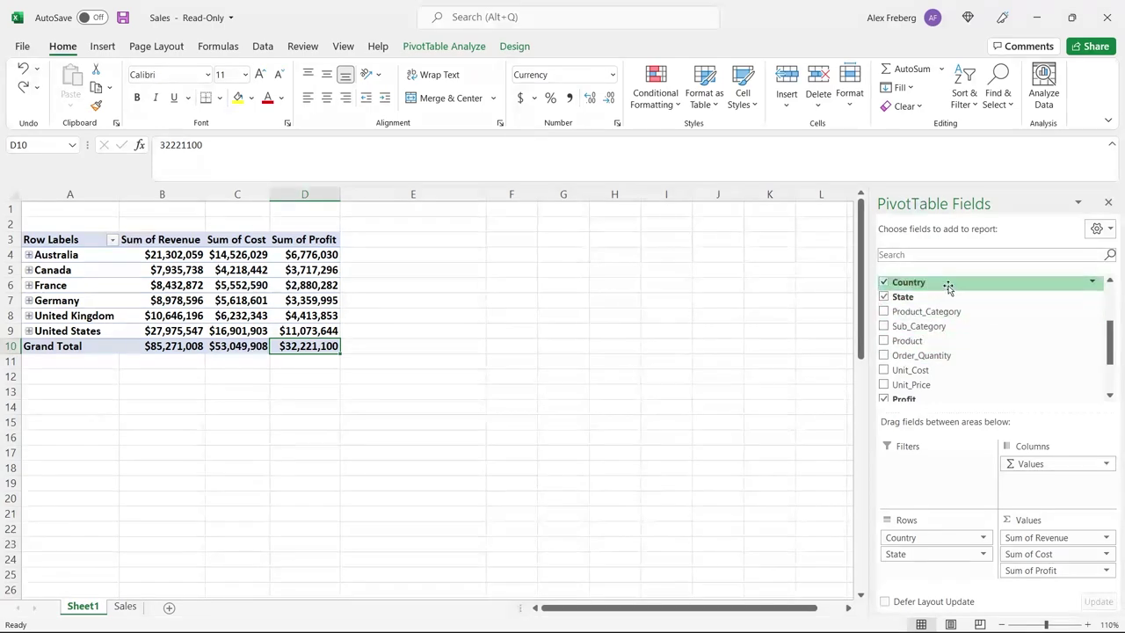
pyautogui.moveTo(950, 286); pyautogui.dragTo(950, 466)
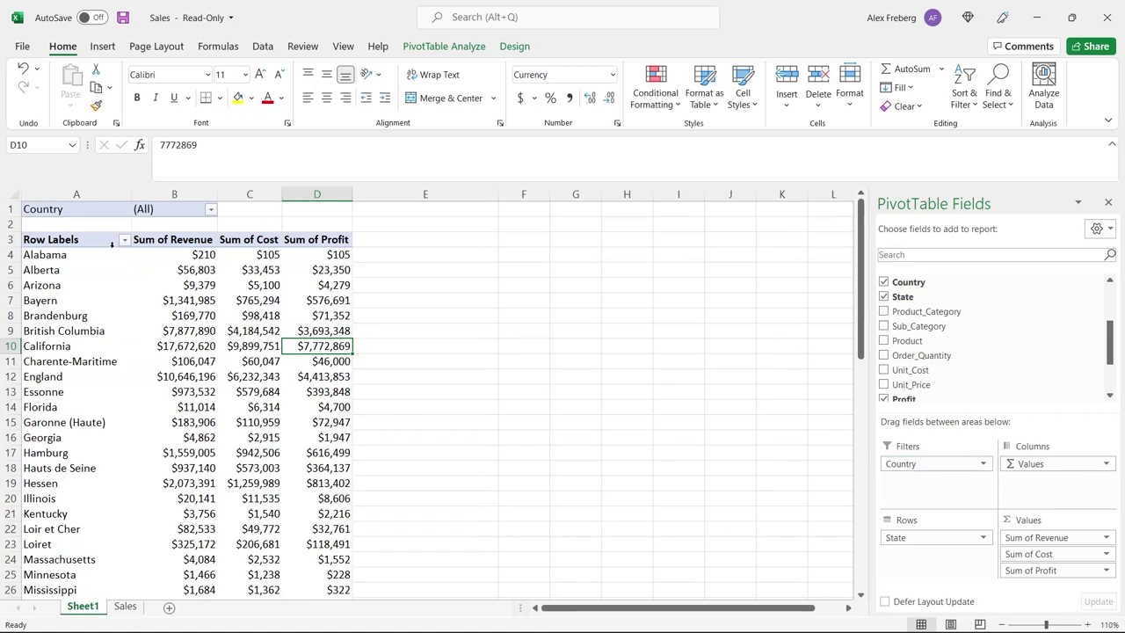
pyautogui.click(213, 209)
pyautogui.click(88, 255)
pyautogui.click(123, 398)
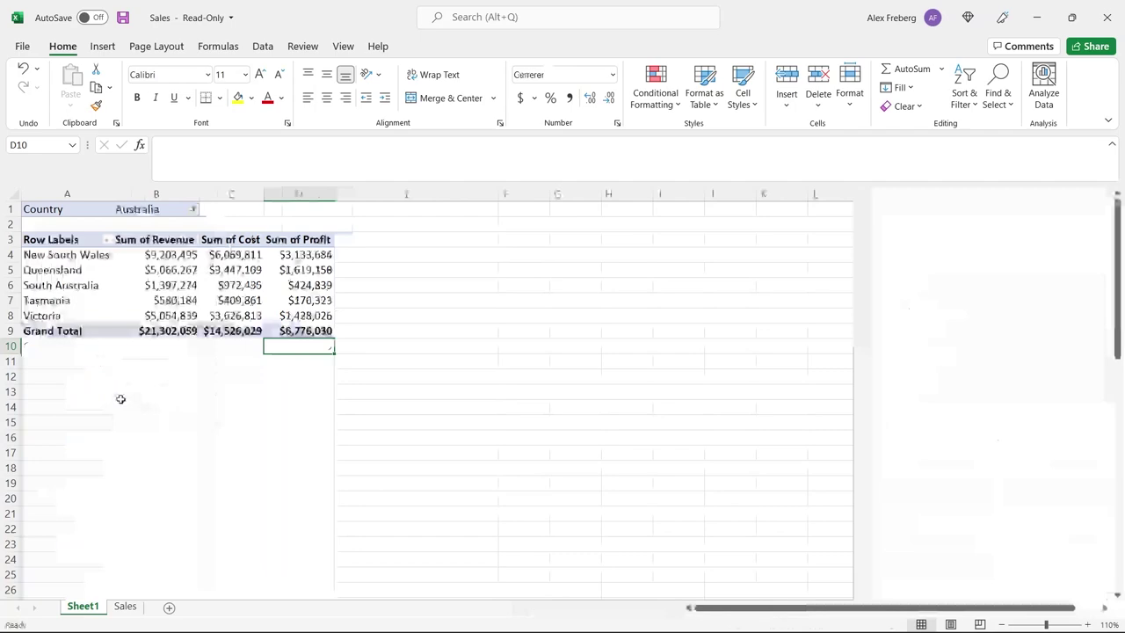
pyautogui.moveTo(70, 255); pyautogui.dragTo(80, 307)
pyautogui.hotkey('ctrl', 'z')
pyautogui.hotkey('ctrl', 'z')
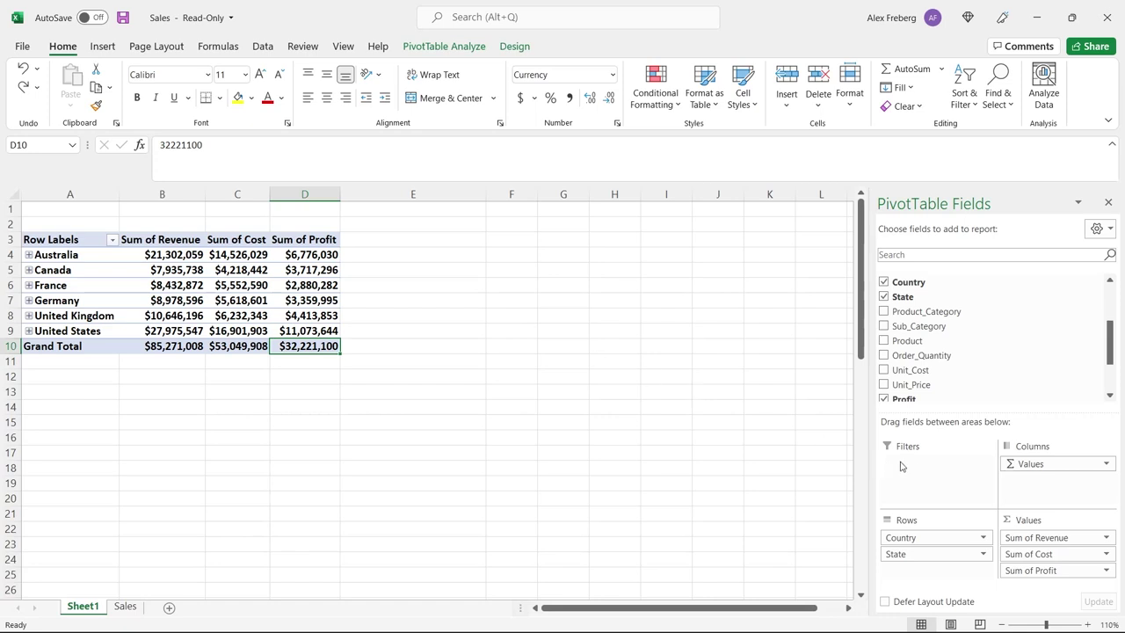
# - Add Customer_Gender as a report filter and filter the PivotTable to F
pyautogui.scroll(1, 972, 365)
pyautogui.scroll(1, 950, 317)
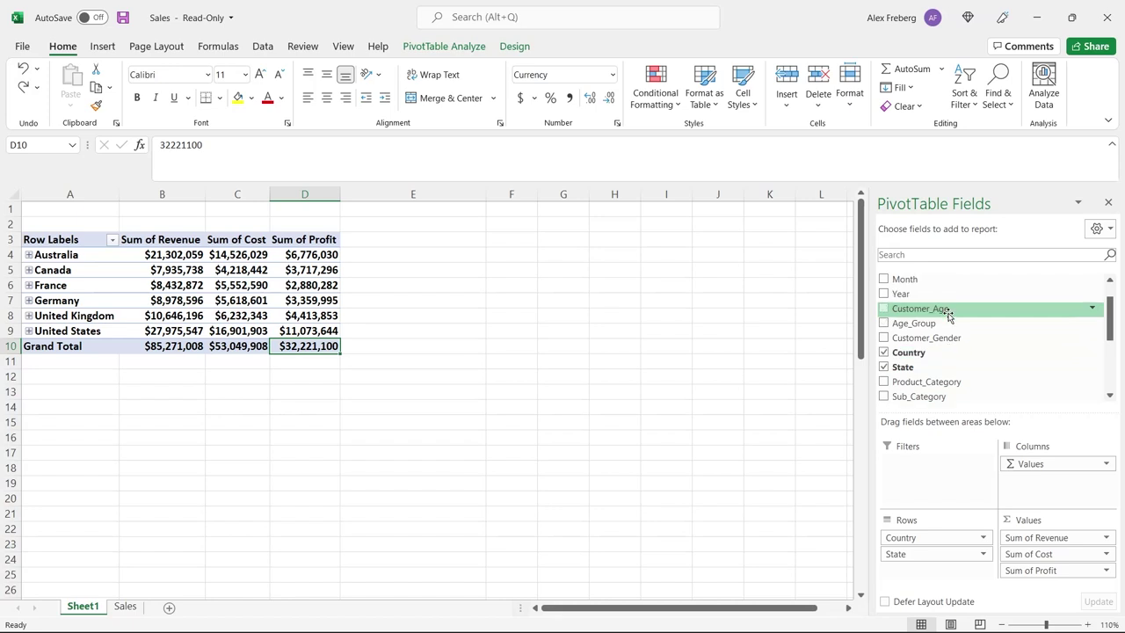
pyautogui.moveTo(966, 343); pyautogui.dragTo(934, 463)
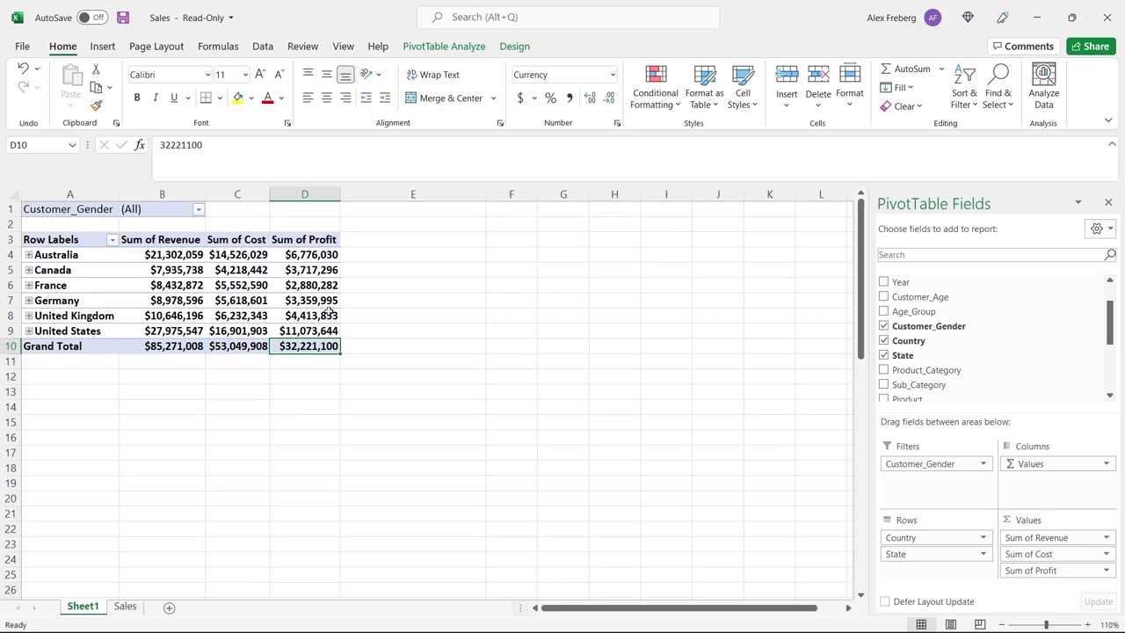
pyautogui.click(199, 209)
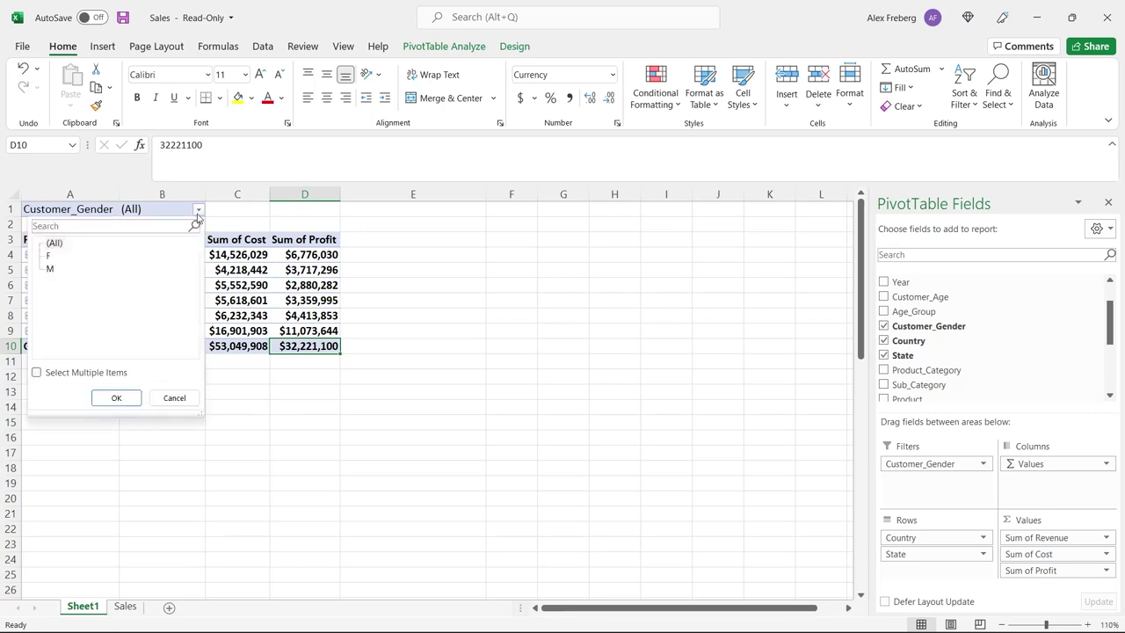
pyautogui.click(49, 257)
pyautogui.click(109, 398)
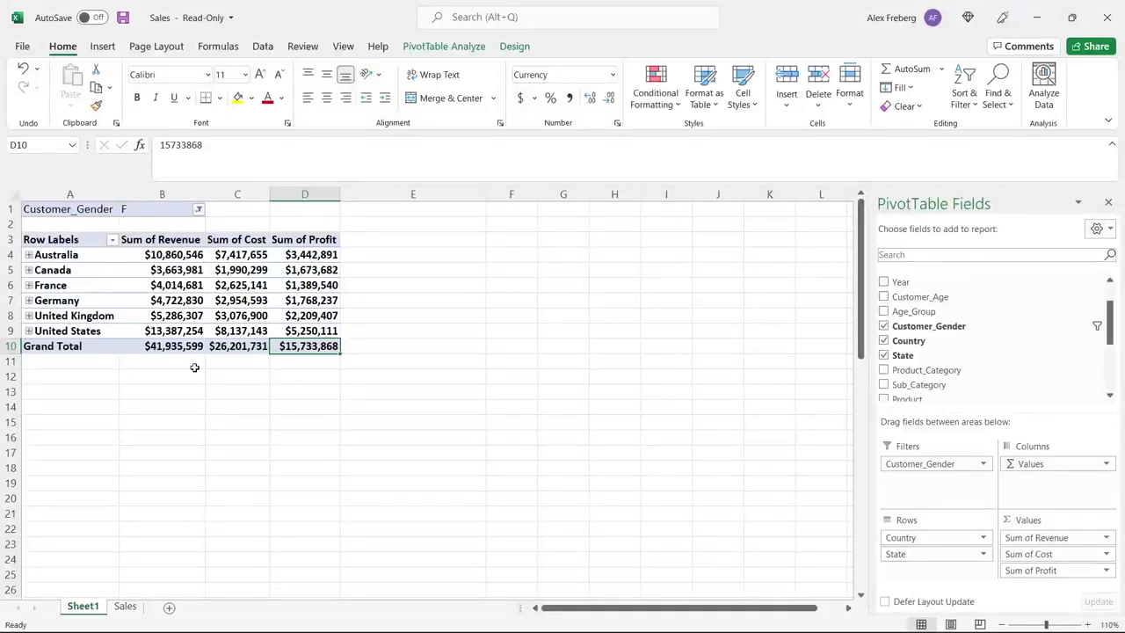
# - Switch the Customer_Gender filter to M to compare the total profit, and set it back to F
pyautogui.click(199, 210)
pyautogui.click(50, 268)
pyautogui.click(115, 398)
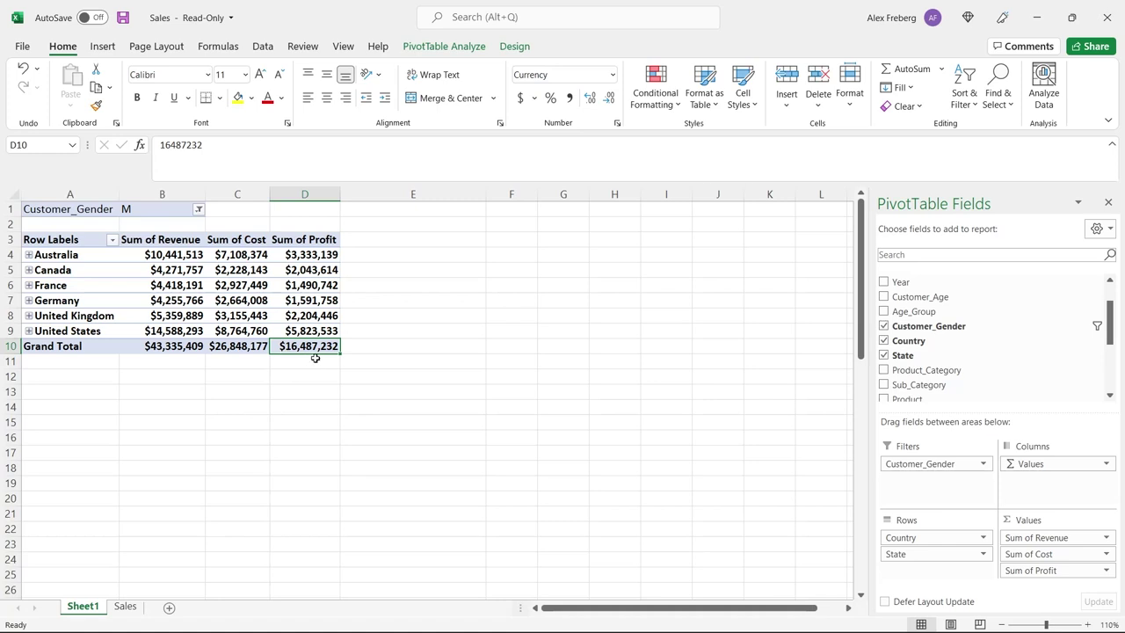
pyautogui.click(198, 209)
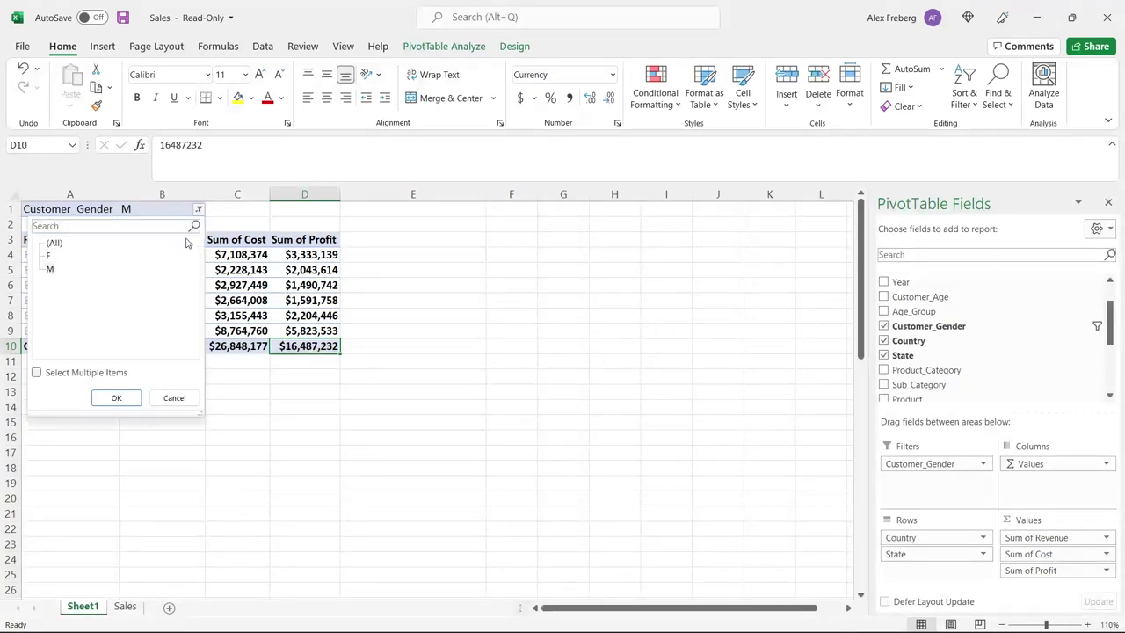
pyautogui.click(114, 400)
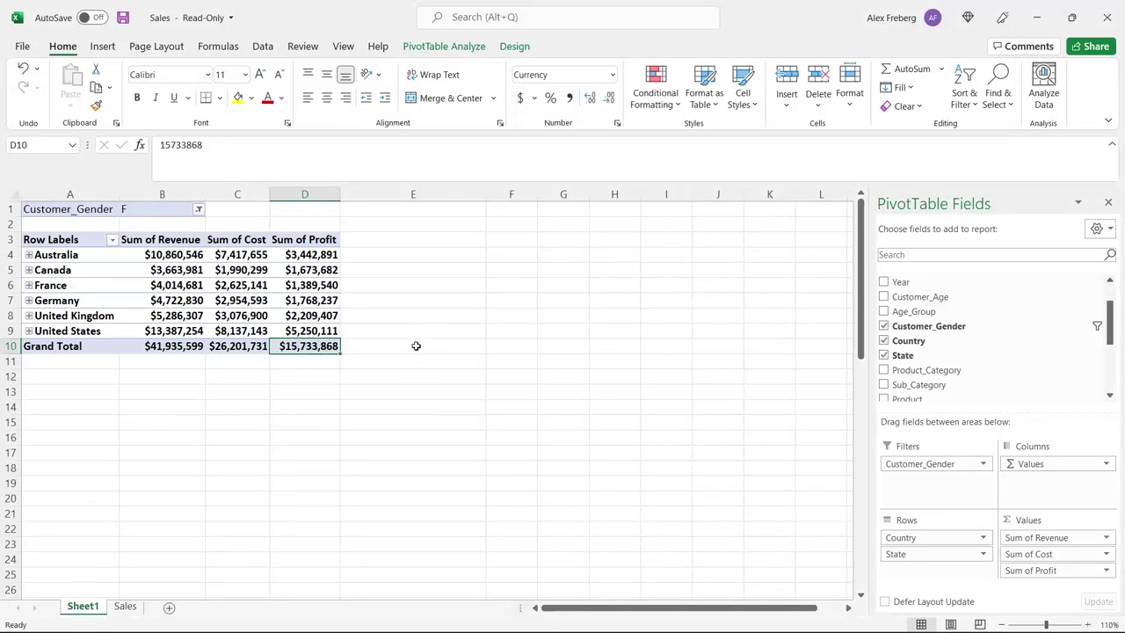
# - Insert a second PivotTable at cell G3 of Sheet1, using the Sales sheet range A1:R113037 as its source
pyautogui.click(563, 239)
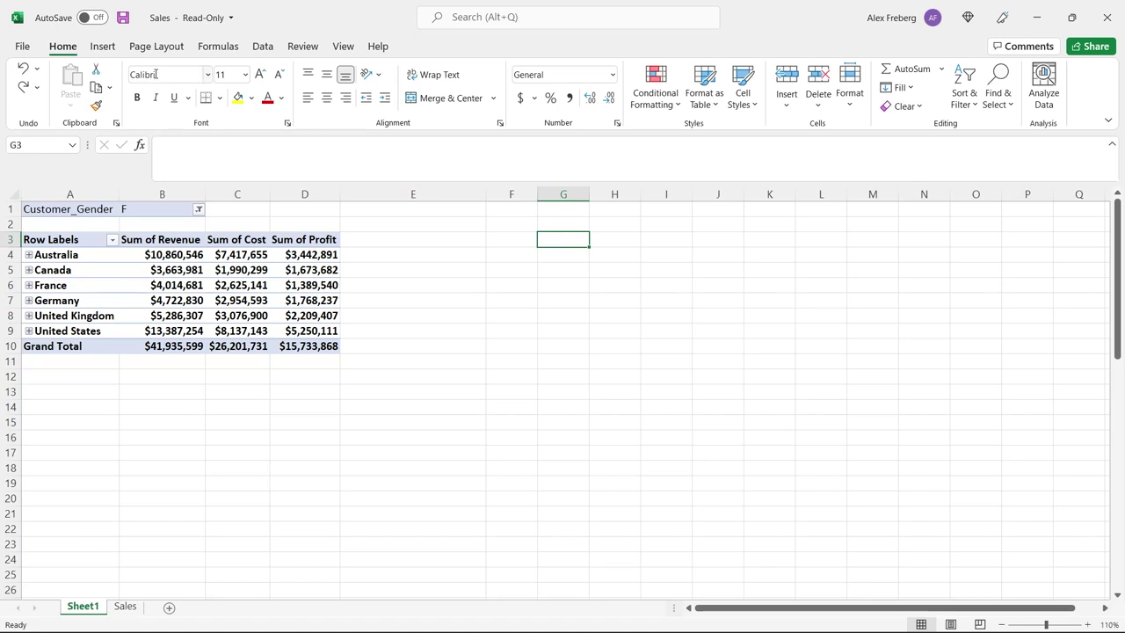
pyautogui.click(103, 46)
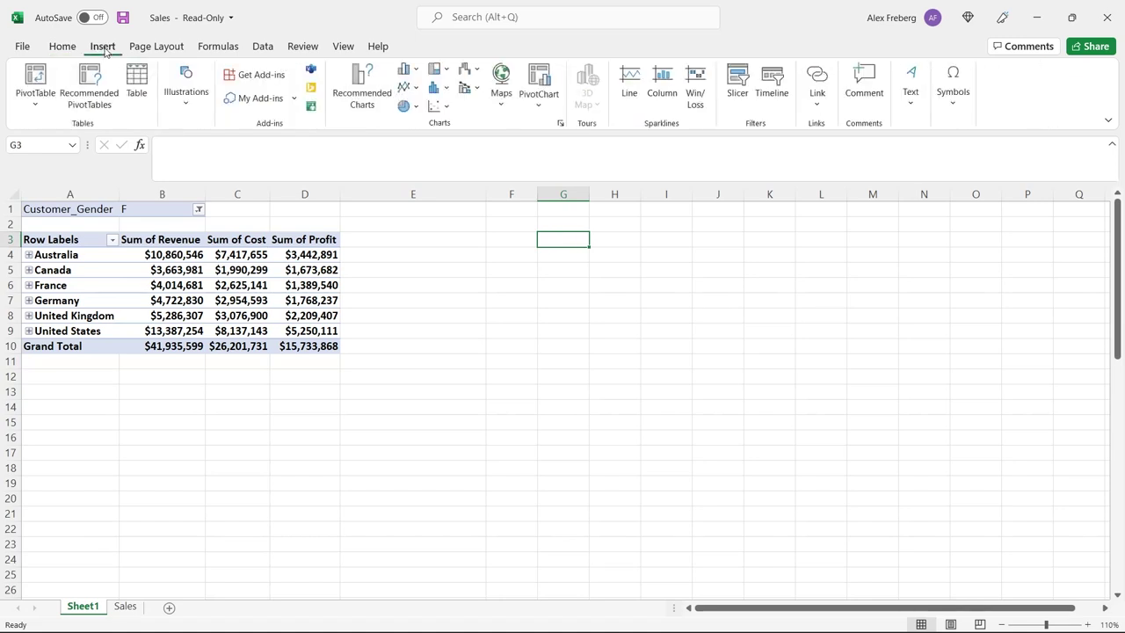
pyautogui.click(35, 77)
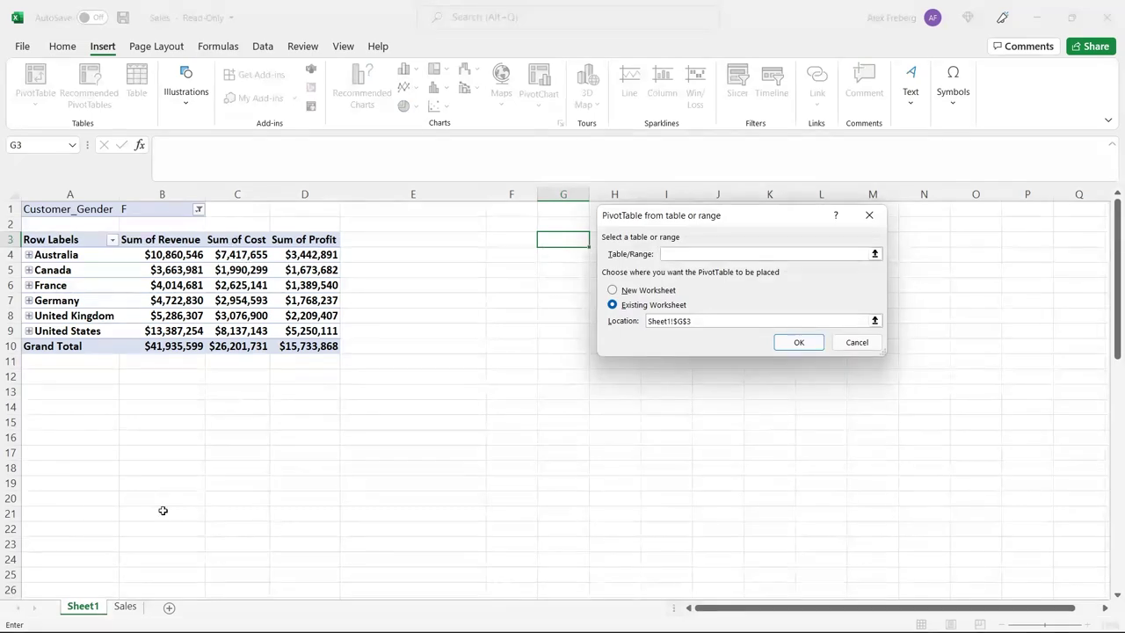
pyautogui.click(125, 607)
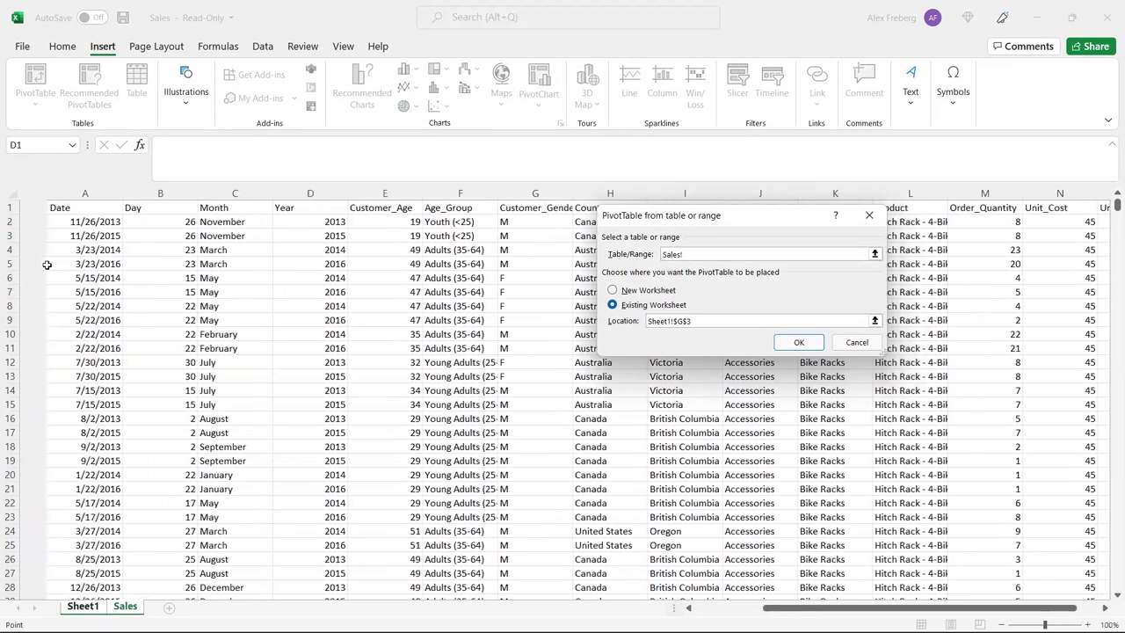
pyautogui.click(60, 207)
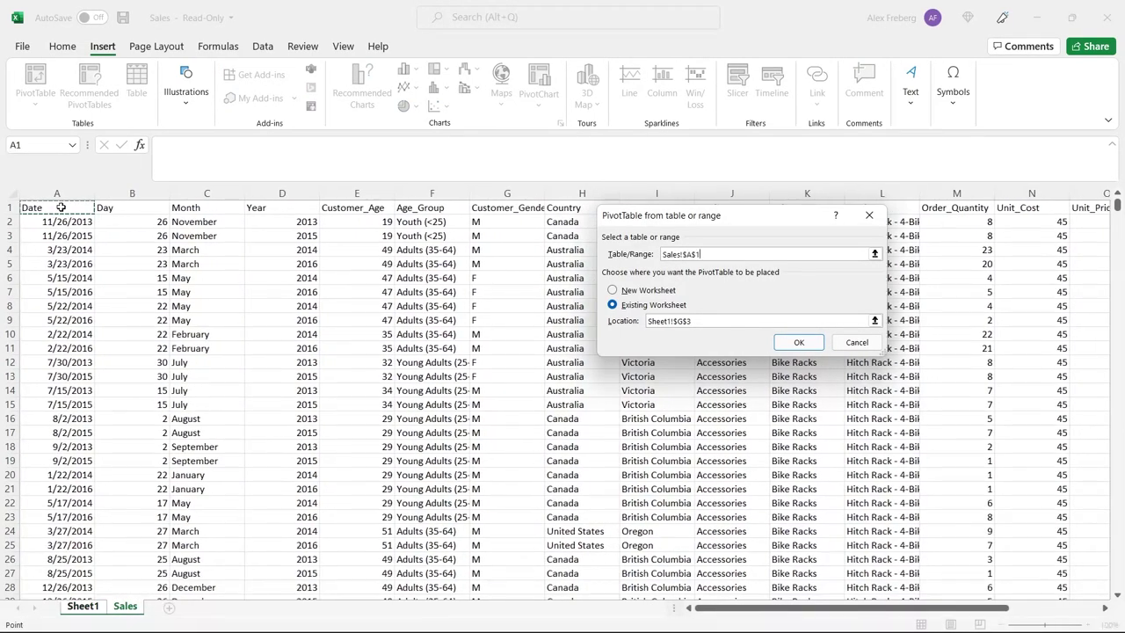
pyautogui.hotkey('ctrl', 'shift', 'Right')
pyautogui.hotkey('ctrl', 'shift', 'Down')
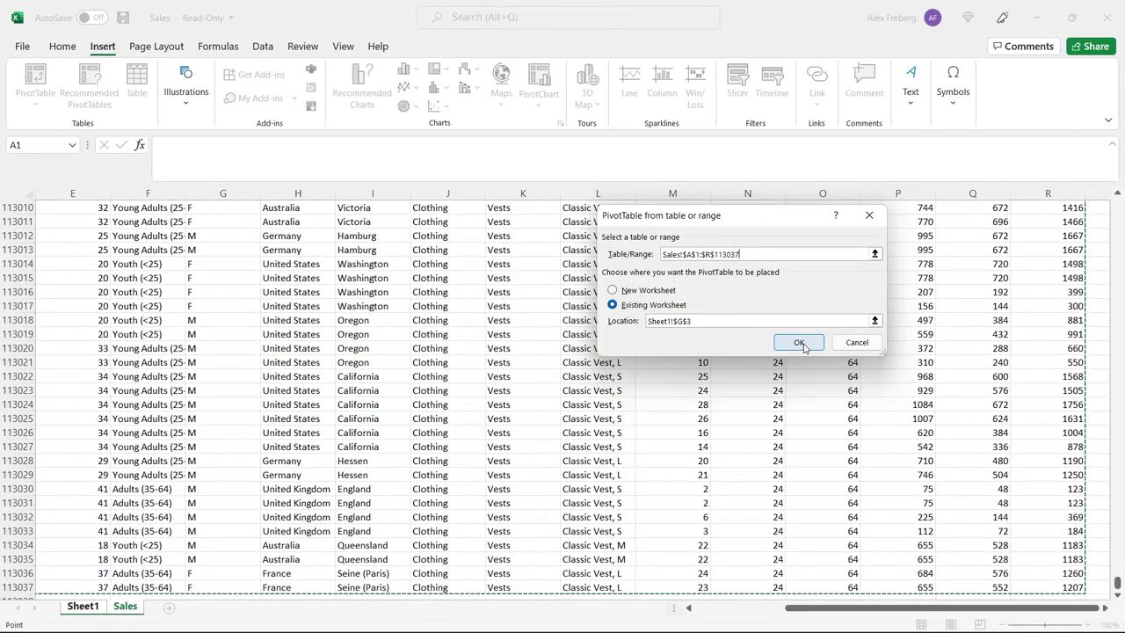
pyautogui.click(802, 343)
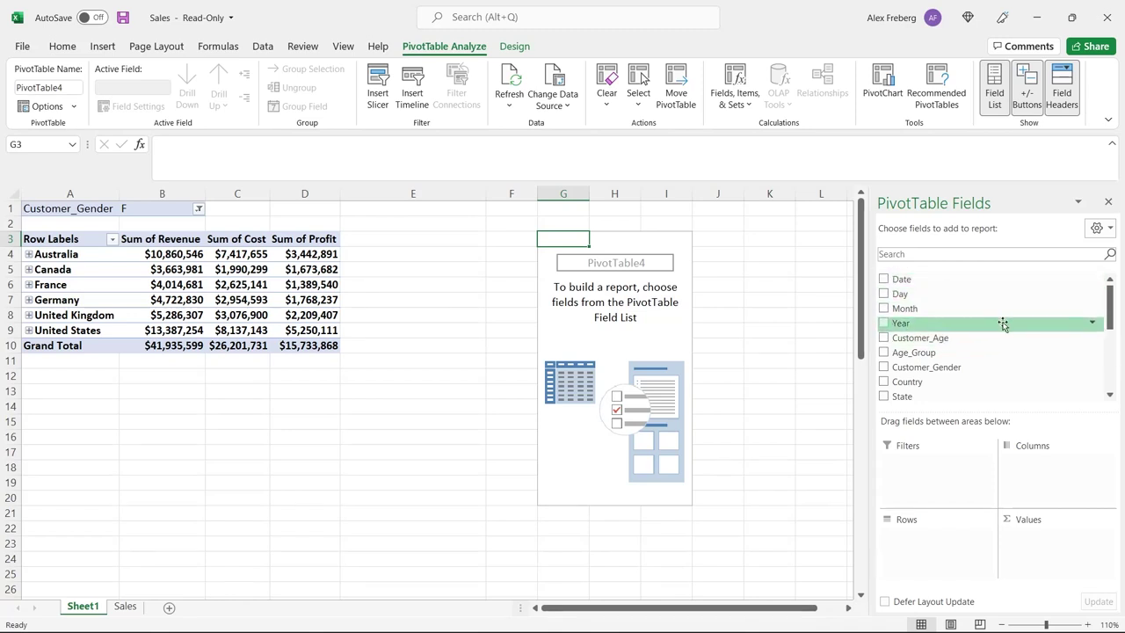
# - Set up the new PivotTable with Country as rows and Year as columns
pyautogui.moveTo(913, 381); pyautogui.dragTo(927, 538)
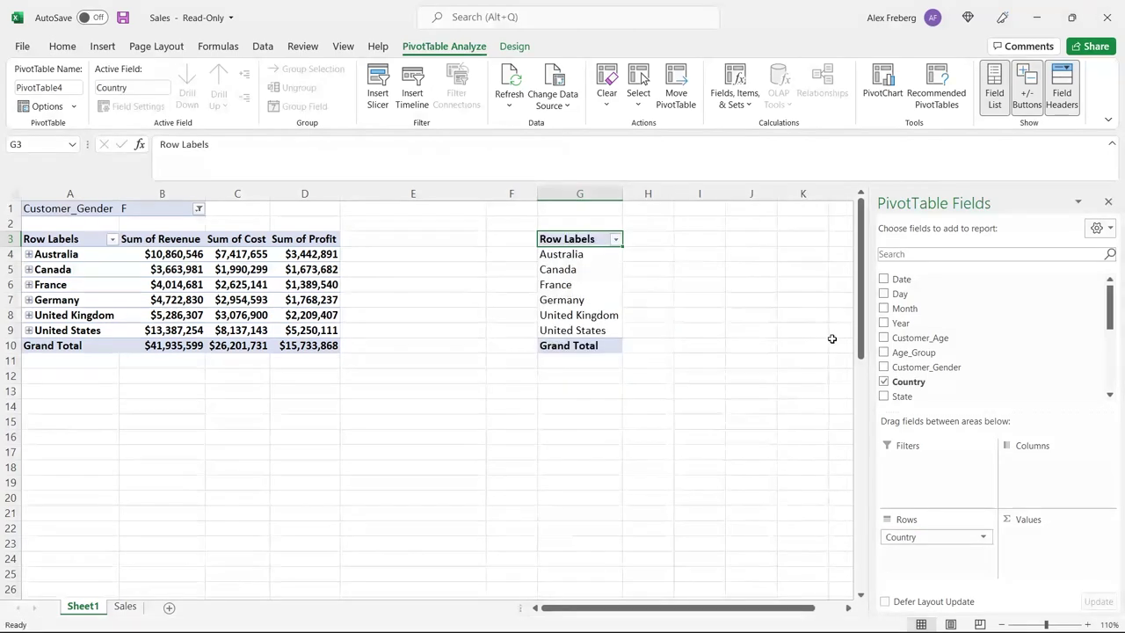
pyautogui.hscroll(2, 838, 334)
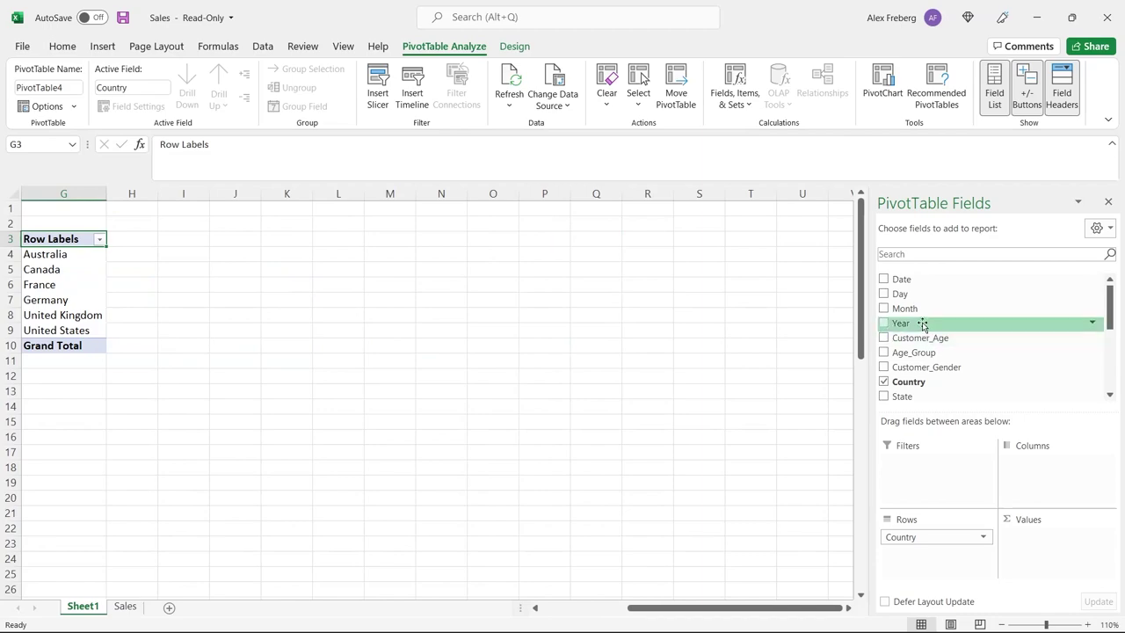
pyautogui.click(1090, 624)
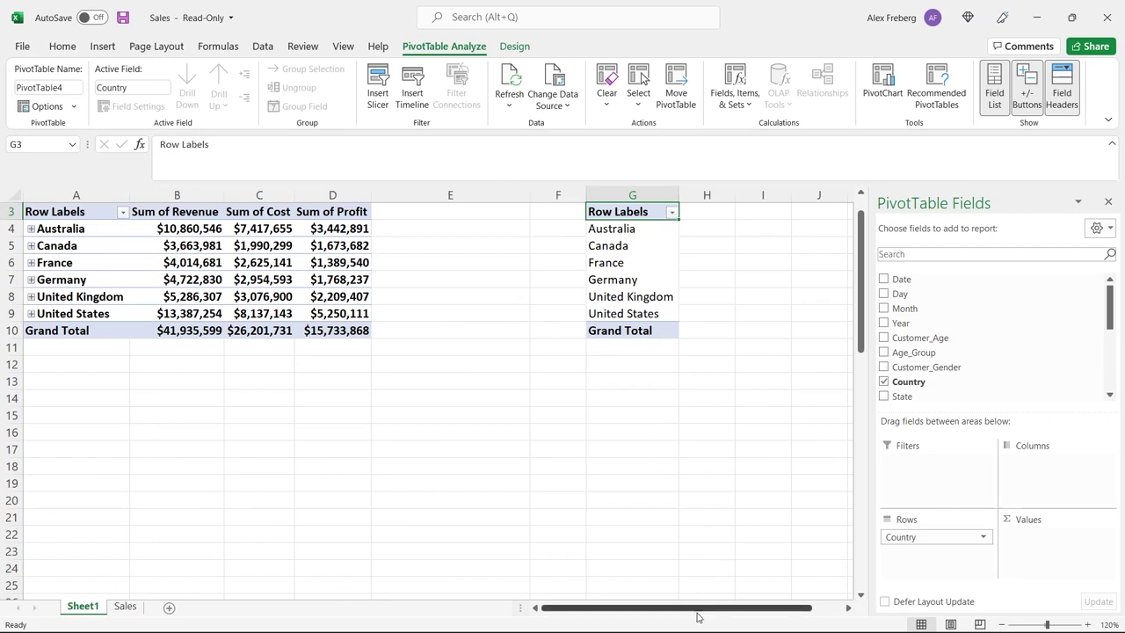
pyautogui.click(849, 608)
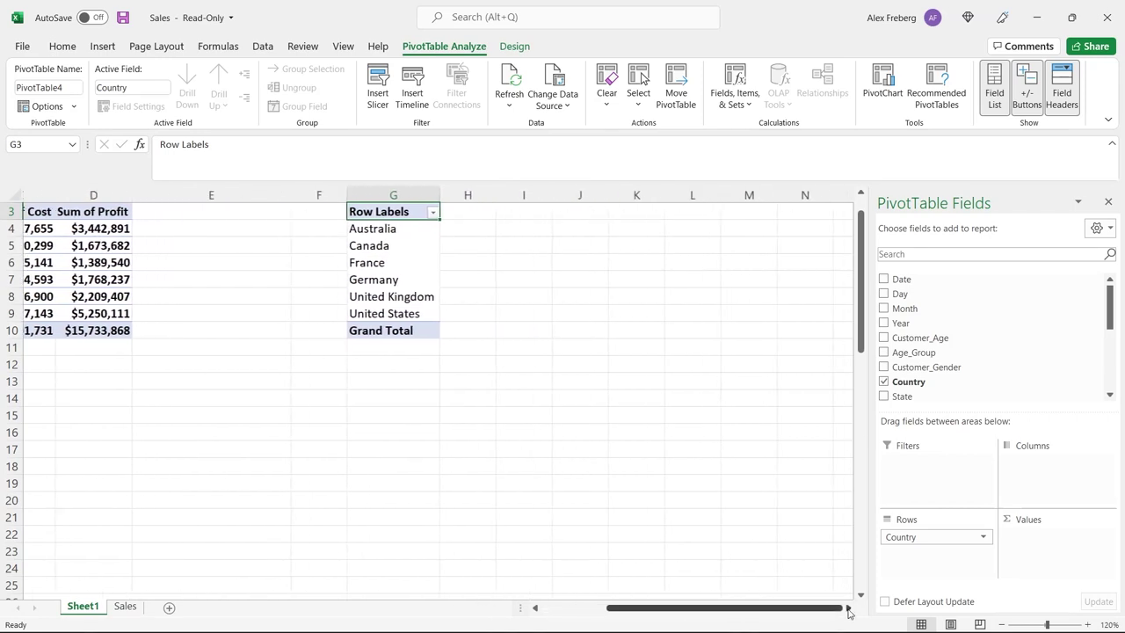
pyautogui.click(848, 607)
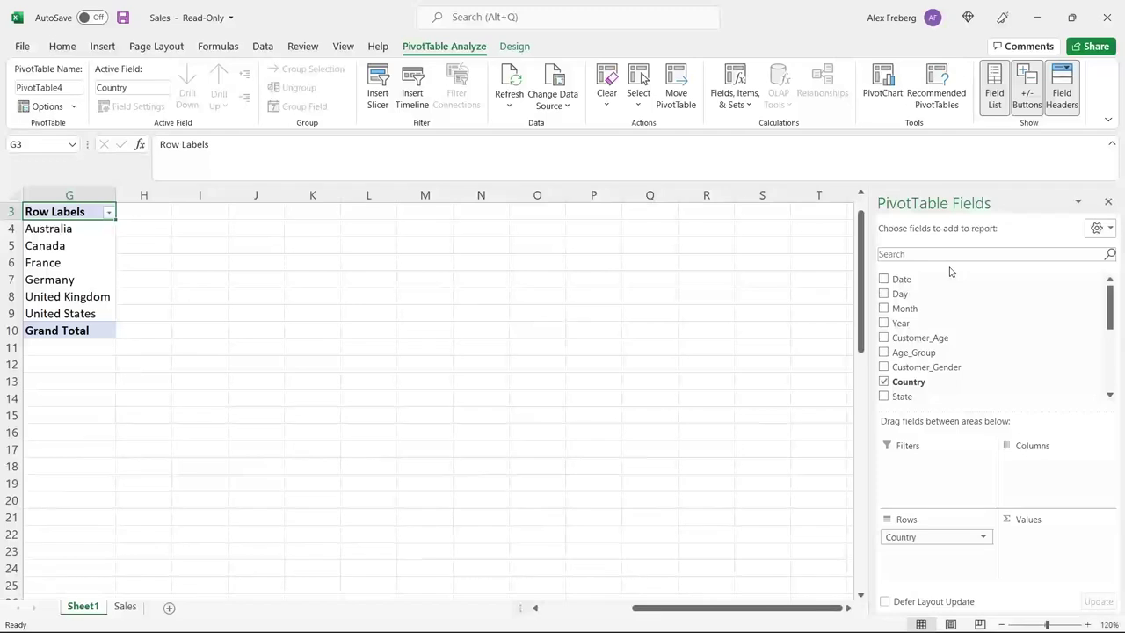
pyautogui.moveTo(931, 325); pyautogui.dragTo(1040, 475)
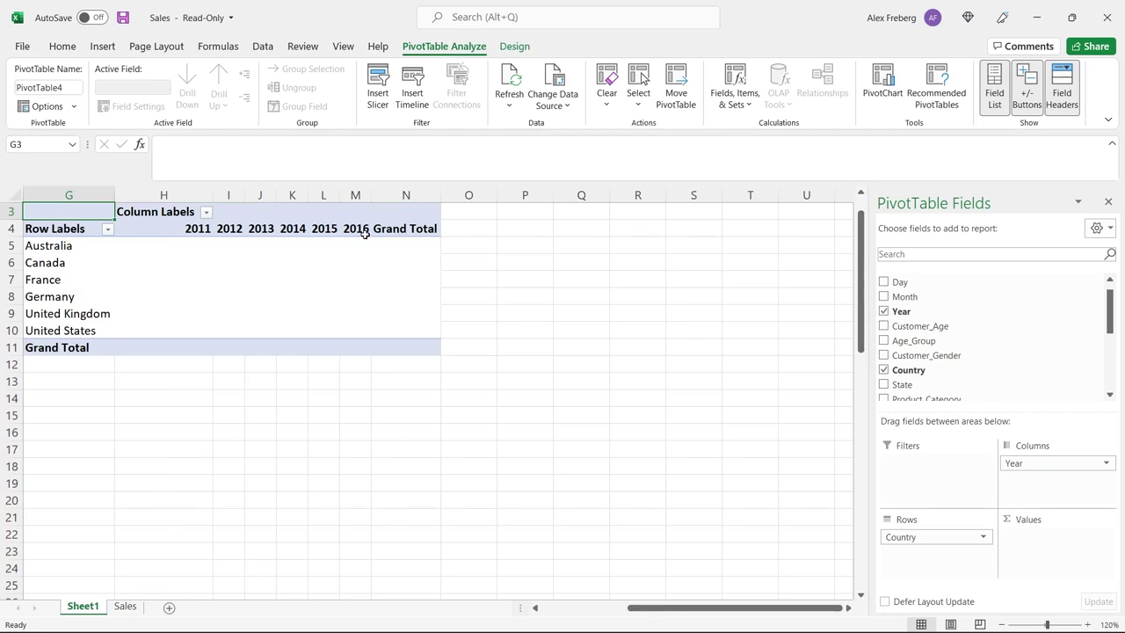
# - Add Revenue to the new PivotTable's values and format all its figures as Currency without decimal places
pyautogui.scroll(-4, 1014, 348)
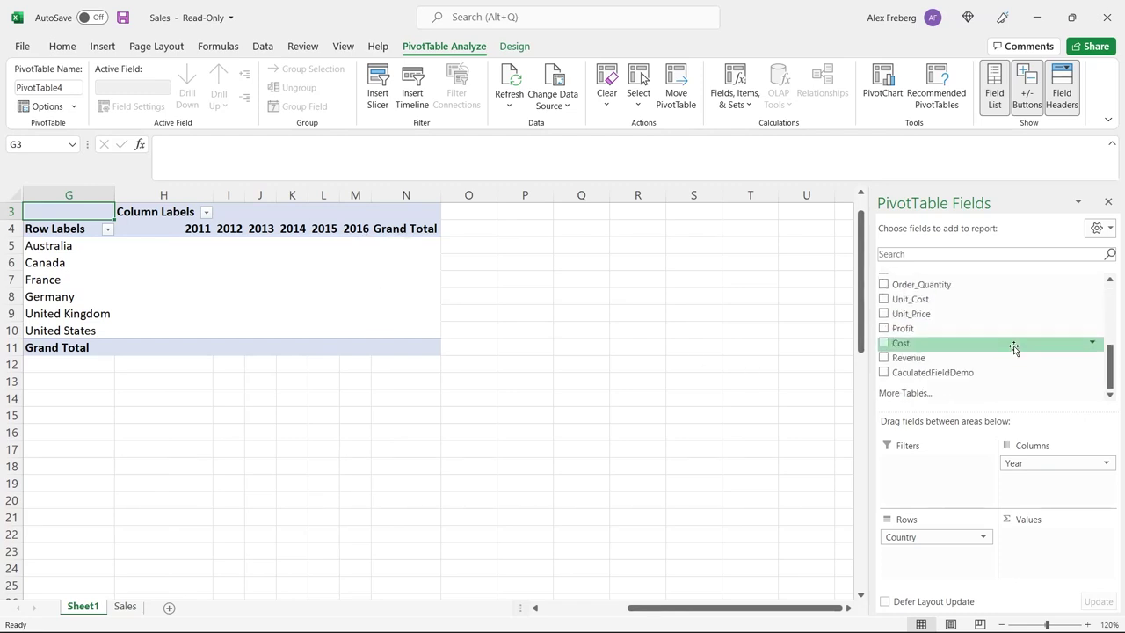
pyautogui.moveTo(971, 361); pyautogui.dragTo(1042, 540)
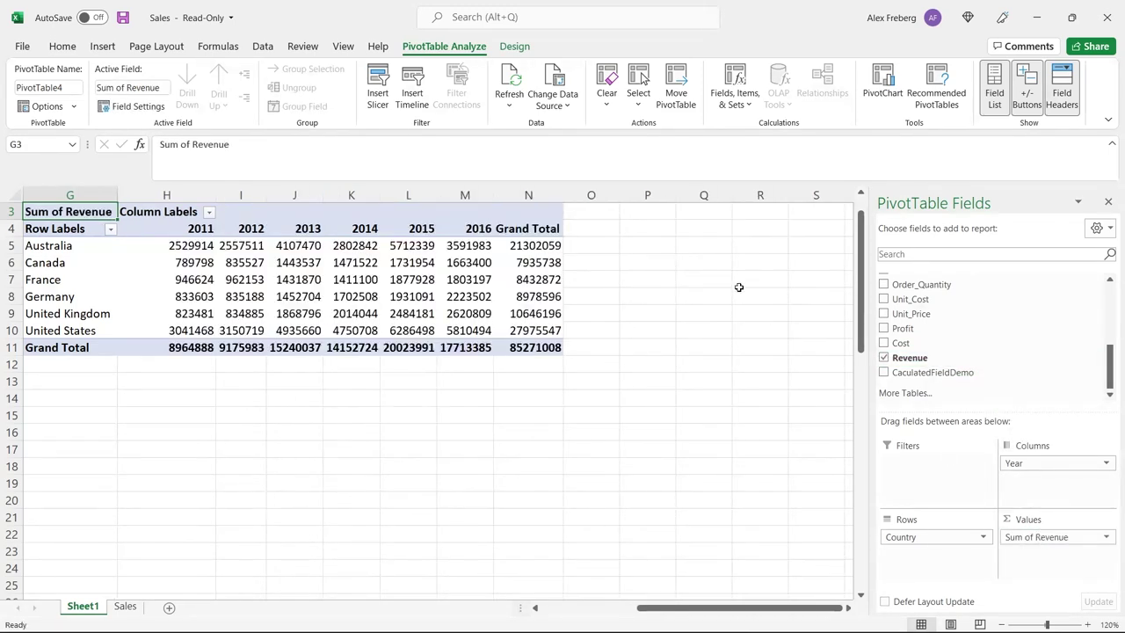
pyautogui.moveTo(196, 245); pyautogui.dragTo(533, 348)
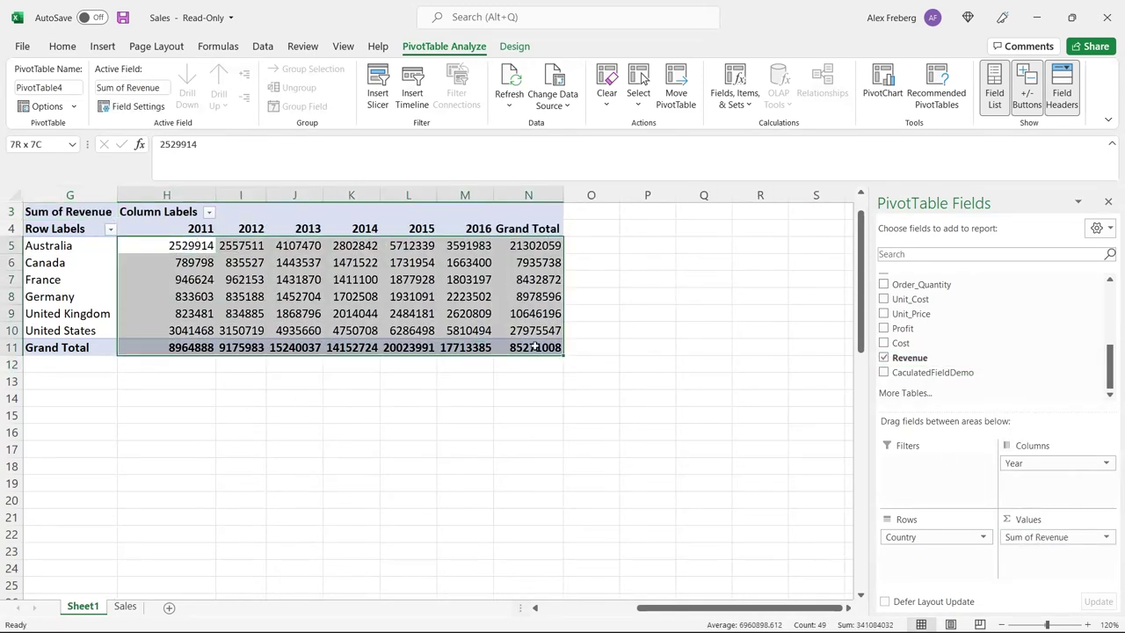
pyautogui.click(61, 45)
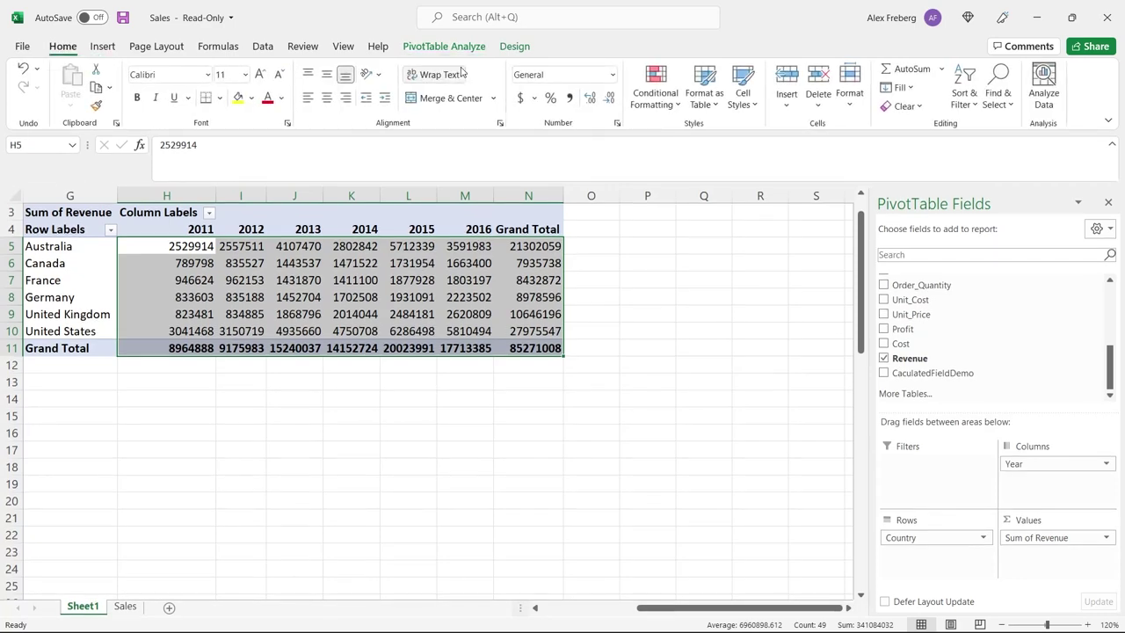
pyautogui.click(613, 75)
pyautogui.click(606, 169)
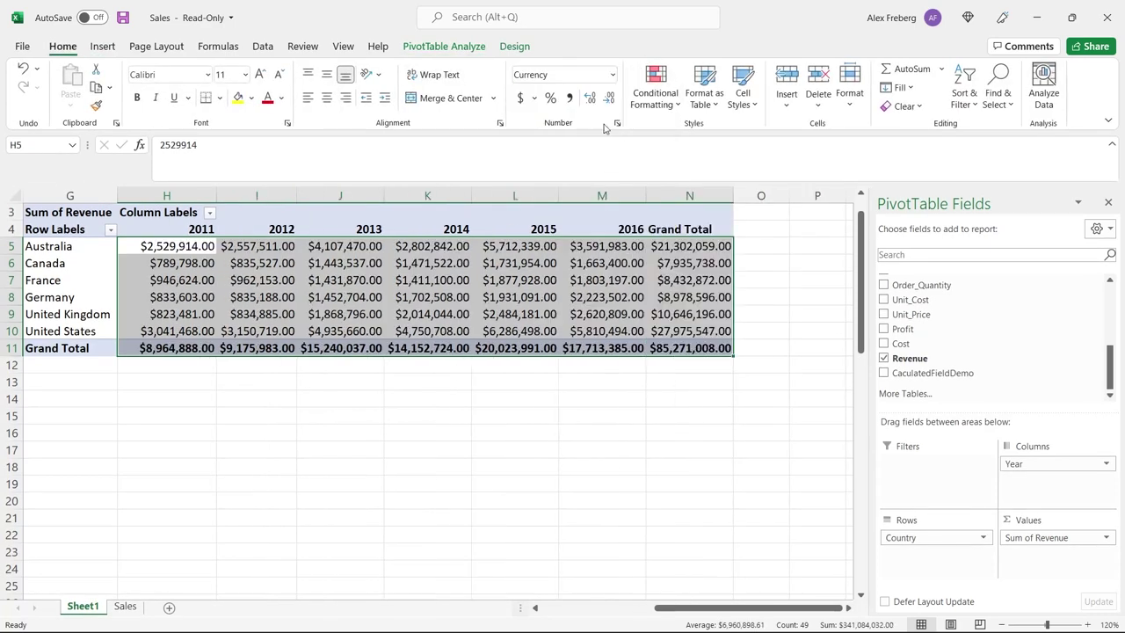
pyautogui.click(552, 414)
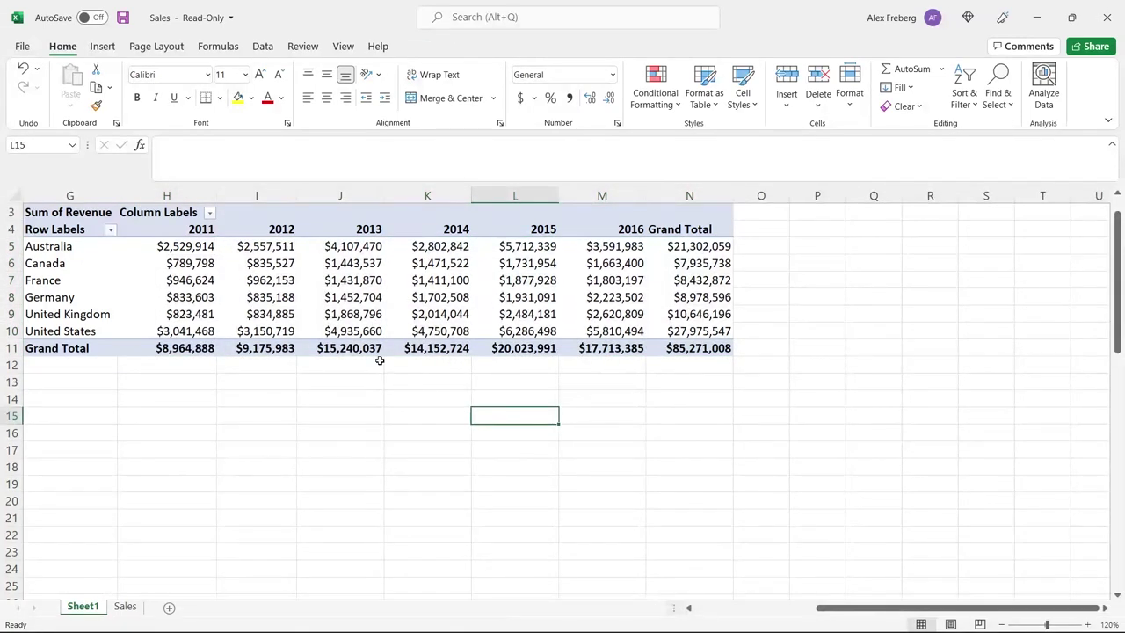
# - Examine Australia's revenue year by year, compare the 2015 and 2016 figures across countries, and check the overall grand total
pyautogui.click(686, 345)
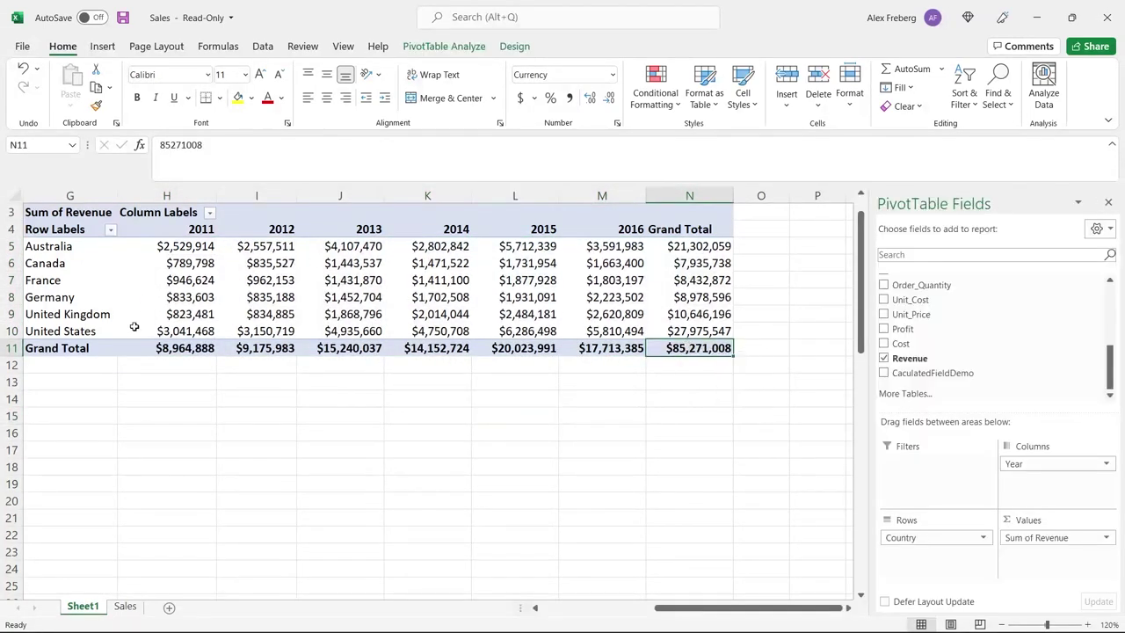
pyautogui.click(101, 245)
pyautogui.click(183, 242)
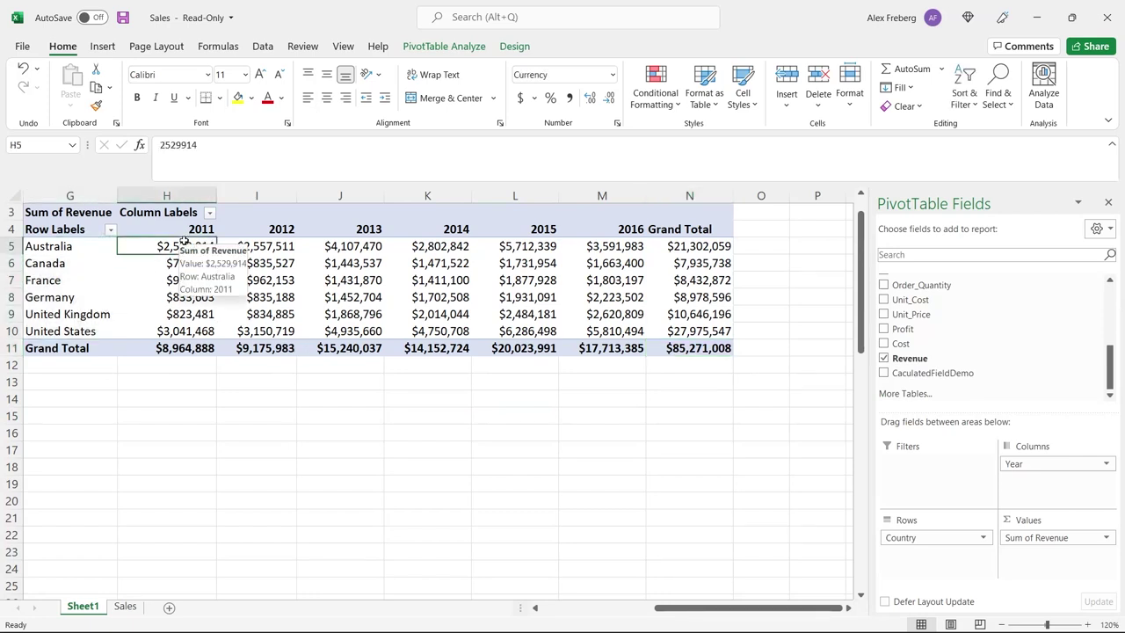
pyautogui.click(295, 245)
pyautogui.click(346, 248)
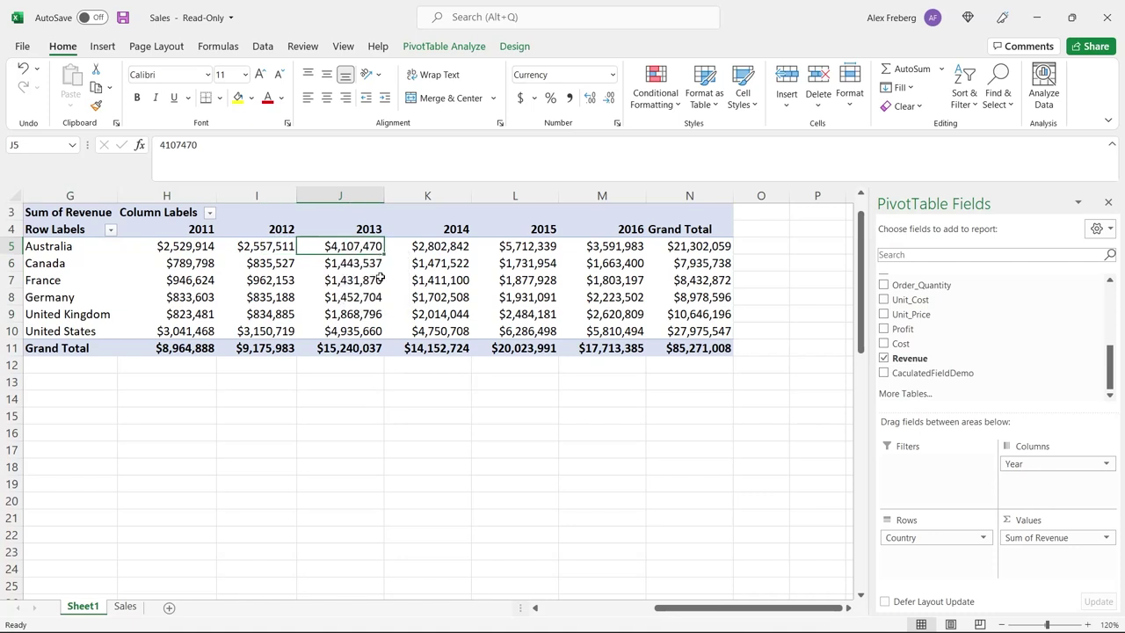
pyautogui.click(525, 249)
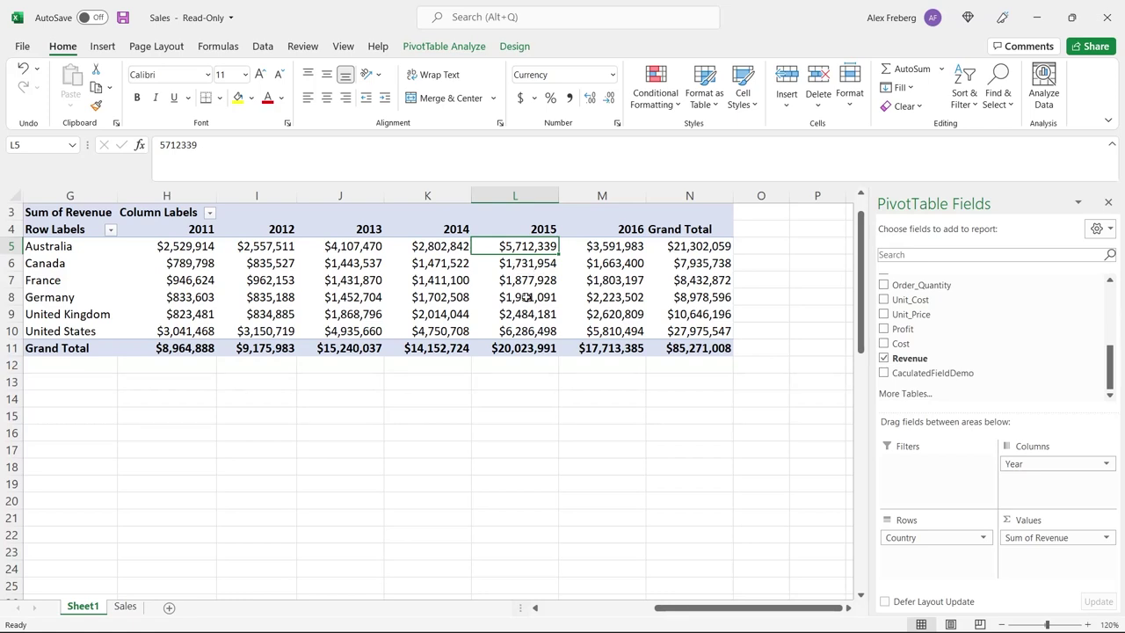
pyautogui.moveTo(526, 321)
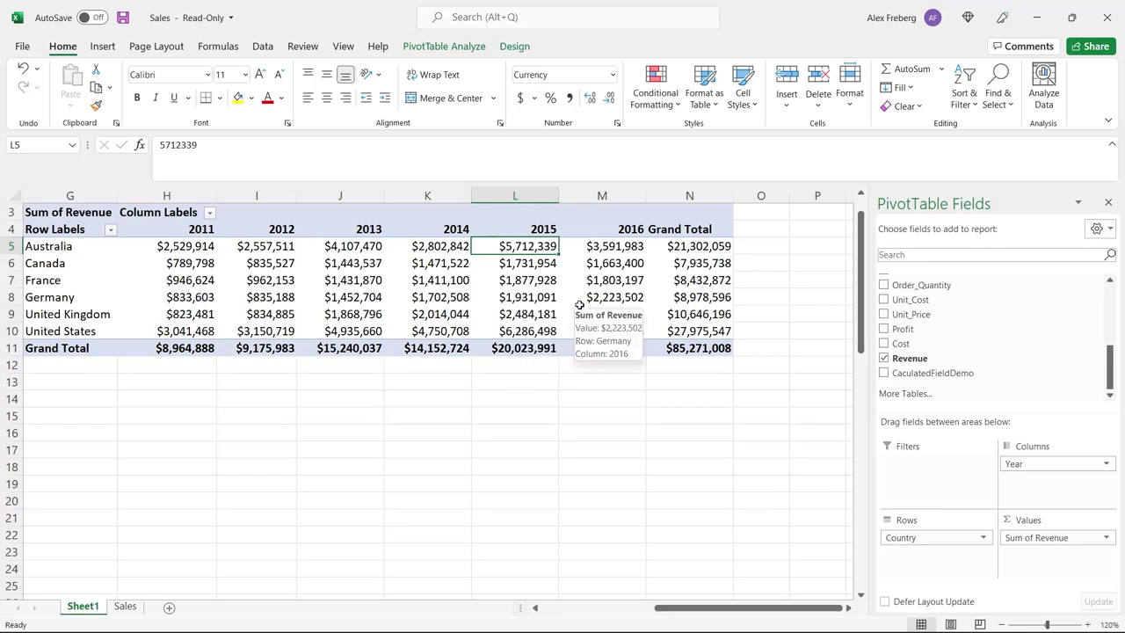
pyautogui.click(689, 348)
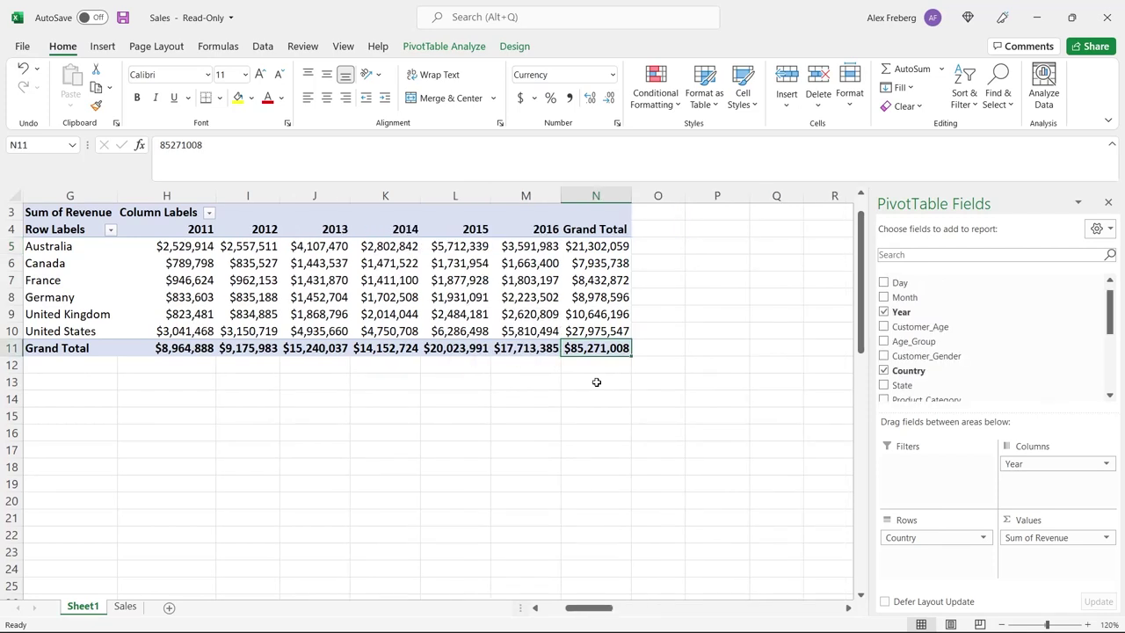